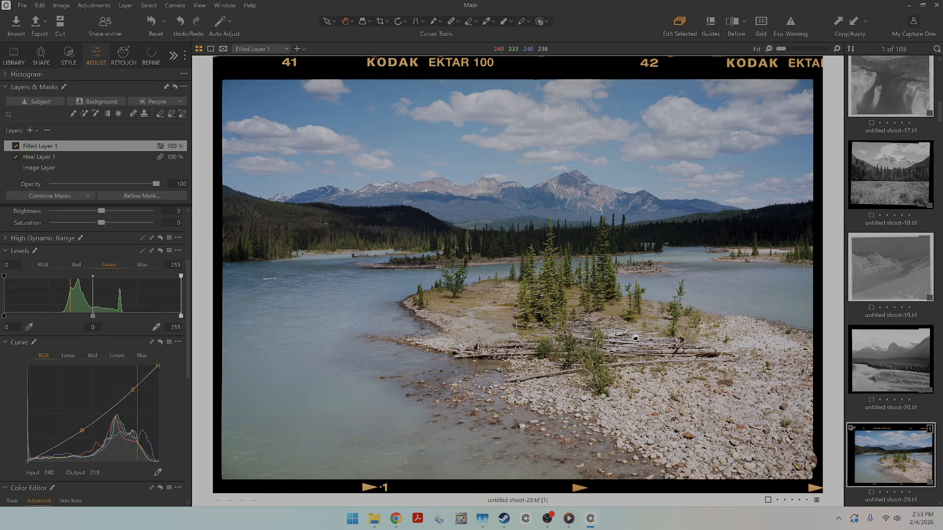
# Compare the before and after versions of the inverted Kodak Ektar river scan across the whole frame.
pyautogui.click(736, 27)
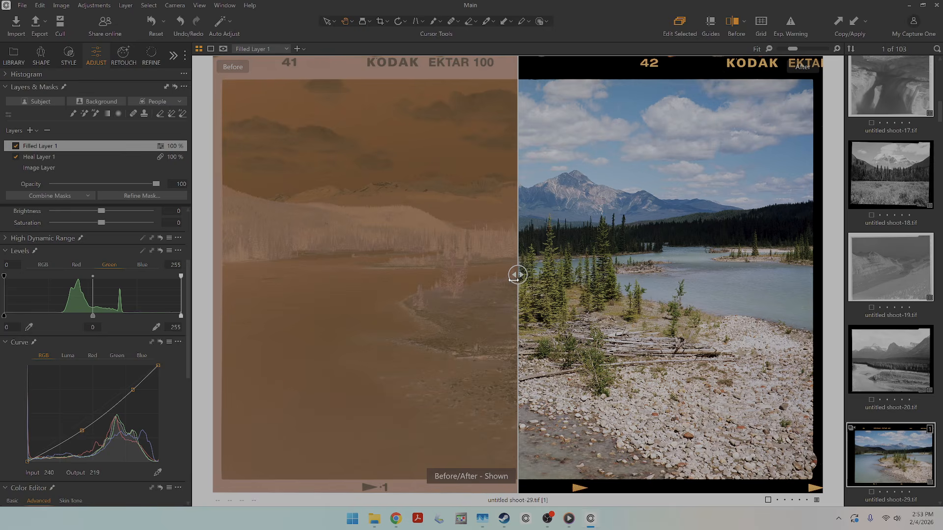
pyautogui.moveTo(520, 267); pyautogui.dragTo(903, 289)
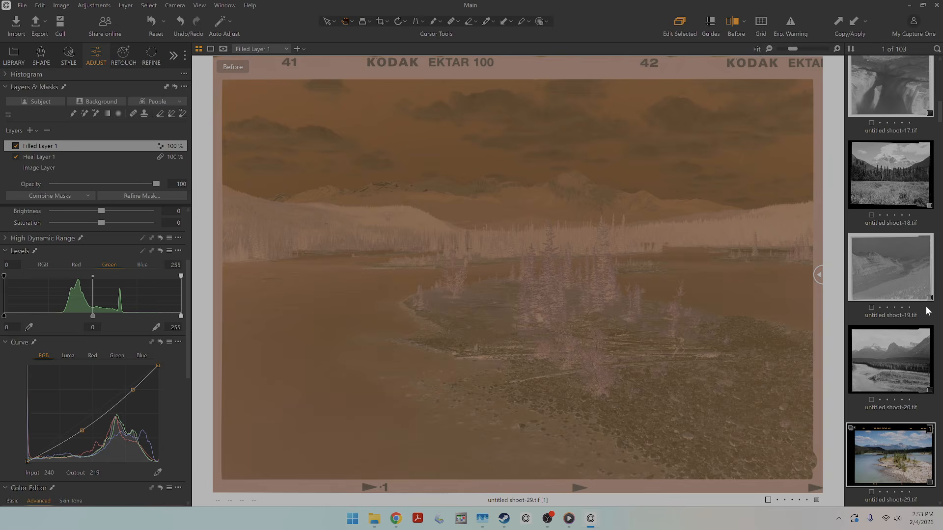
pyautogui.moveTo(819, 322); pyautogui.dragTo(182, 360)
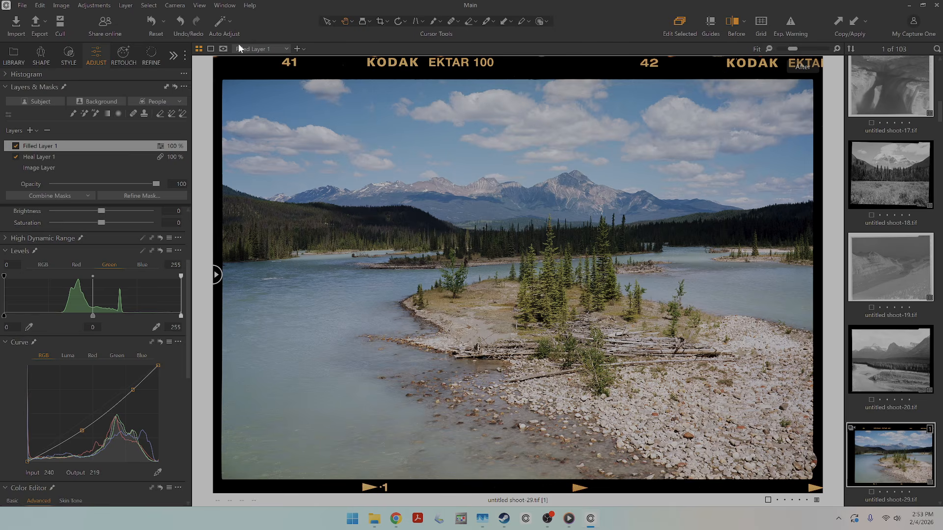
# Set the Levels tool's channel preference to Red, Green and Blue Channels.
pyautogui.click(42, 6)
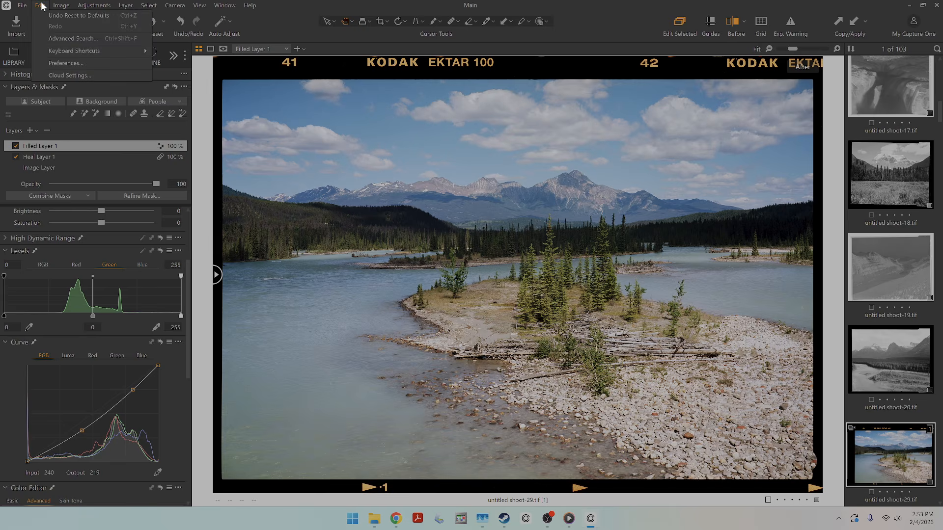
pyautogui.click(73, 61)
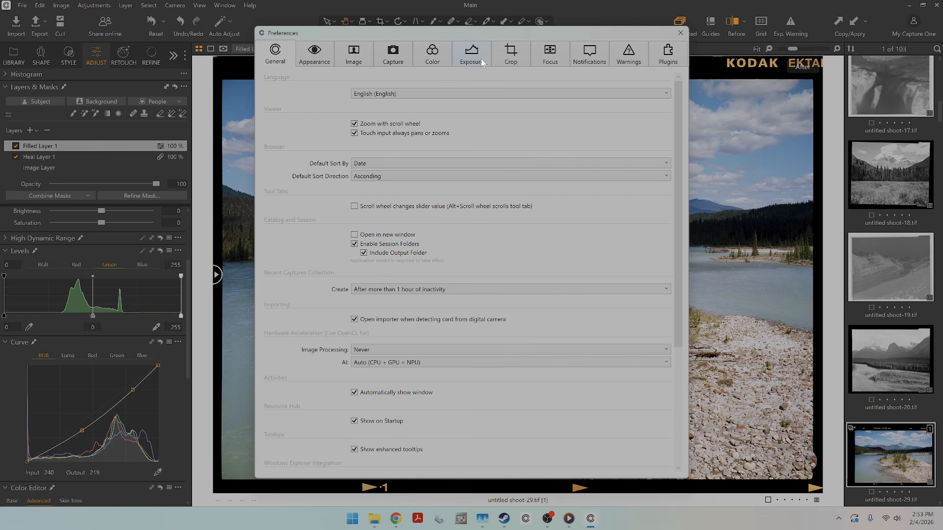
pyautogui.click(469, 49)
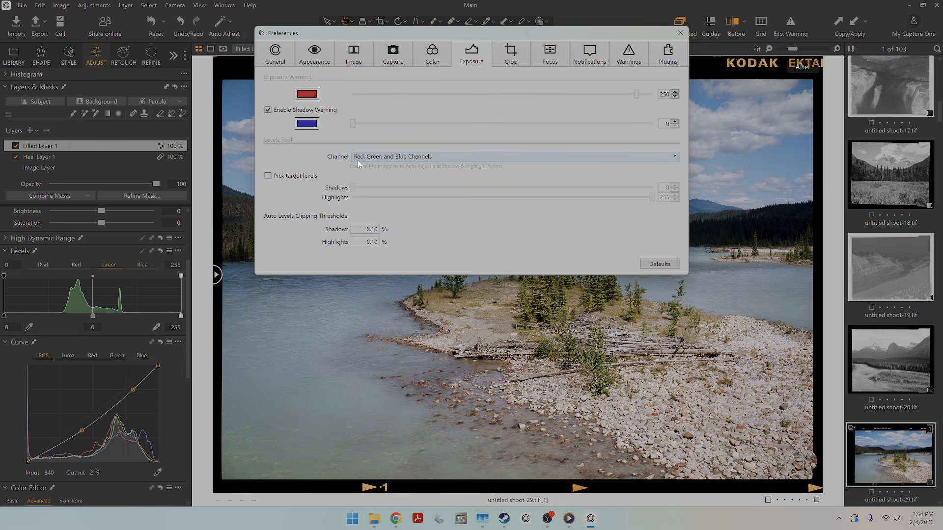
pyautogui.click(428, 157)
pyautogui.click(427, 172)
pyautogui.click(680, 32)
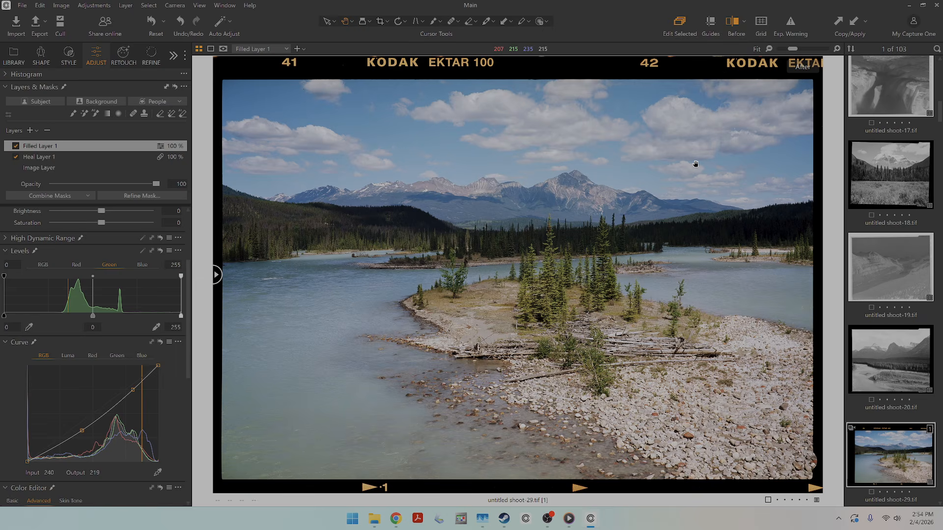
# Find the blank light-source frame _Q2A9662.CR3 among the thumbnails and open it in the viewer.
pyautogui.press('g')
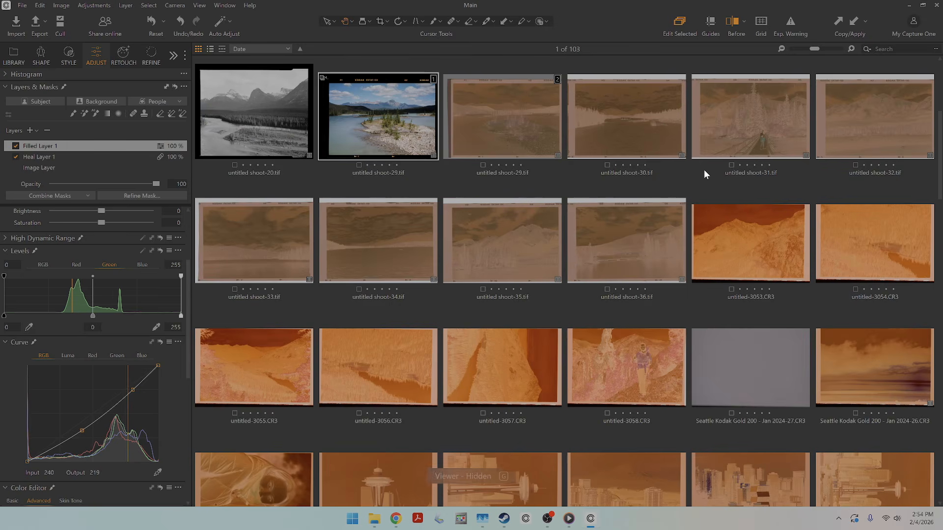
pyautogui.scroll(-1, 714, 159)
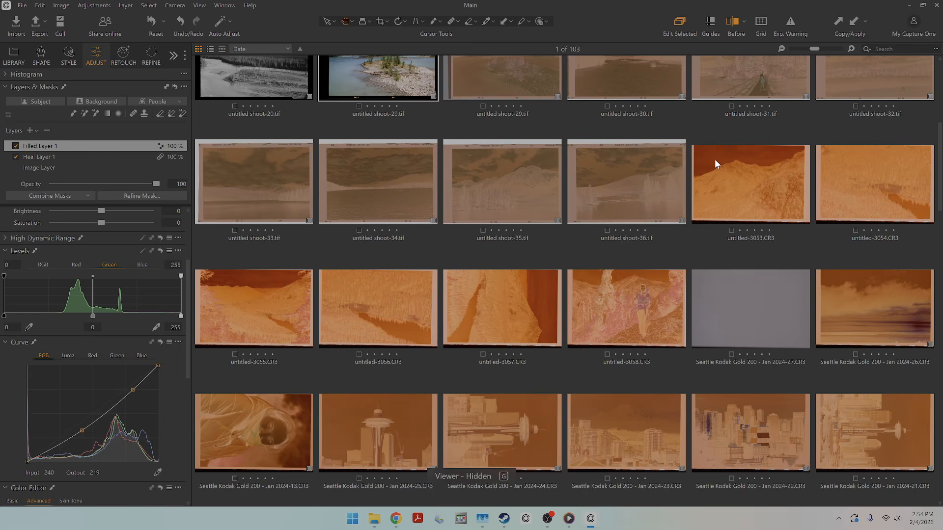
pyautogui.scroll(-4, 715, 159)
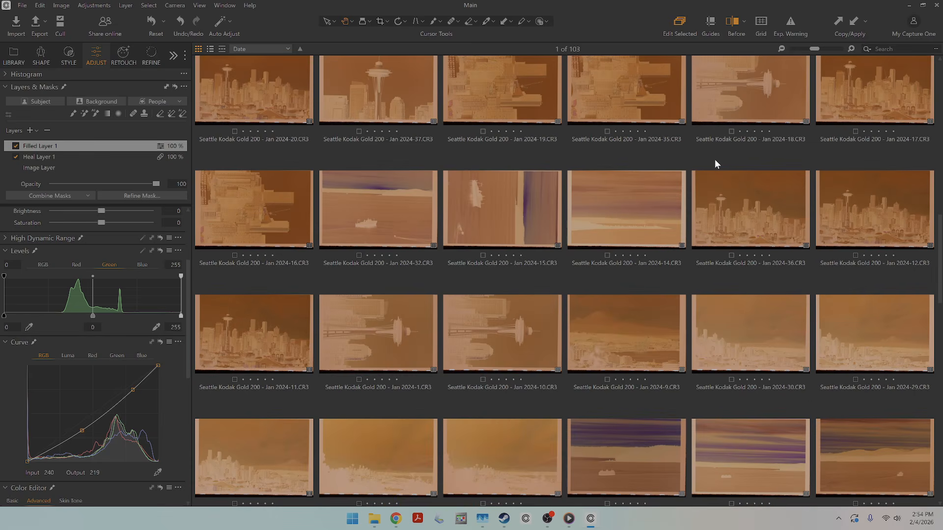
pyautogui.scroll(-10, 716, 159)
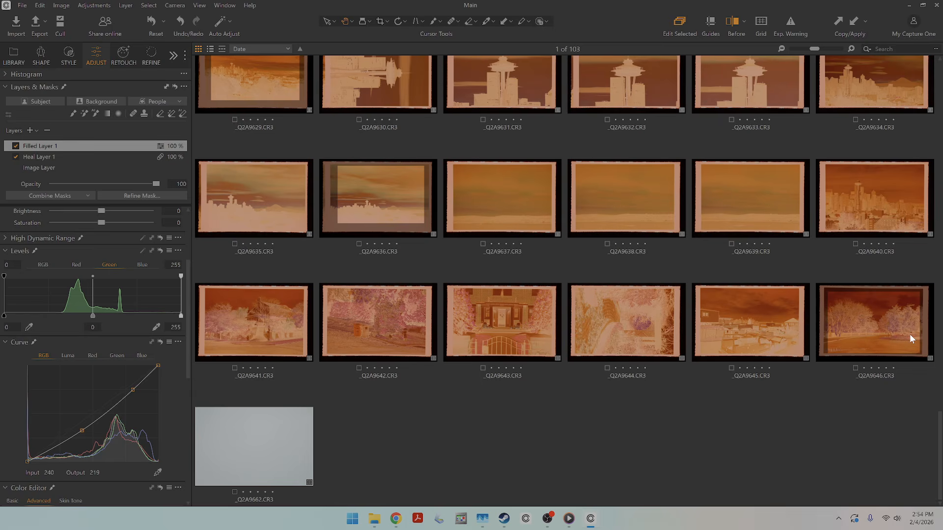
pyautogui.click(773, 449)
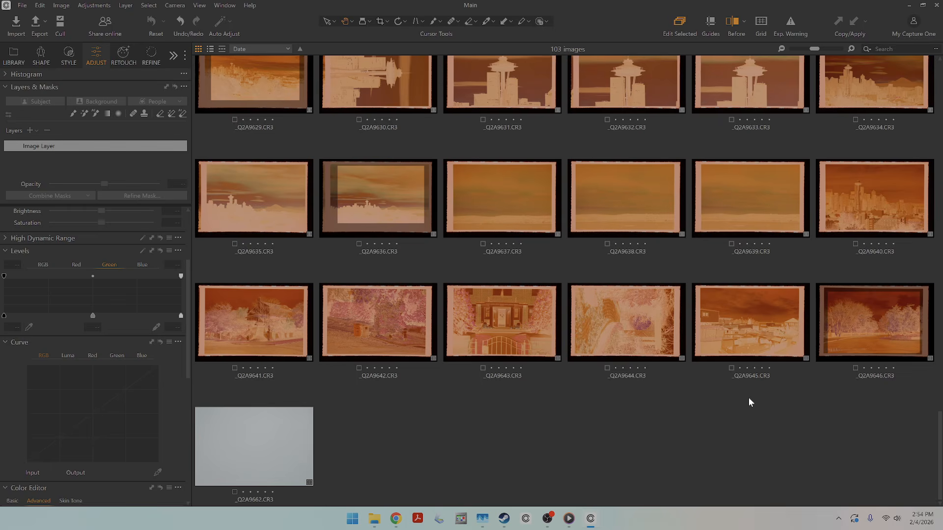
pyautogui.doubleClick(280, 448)
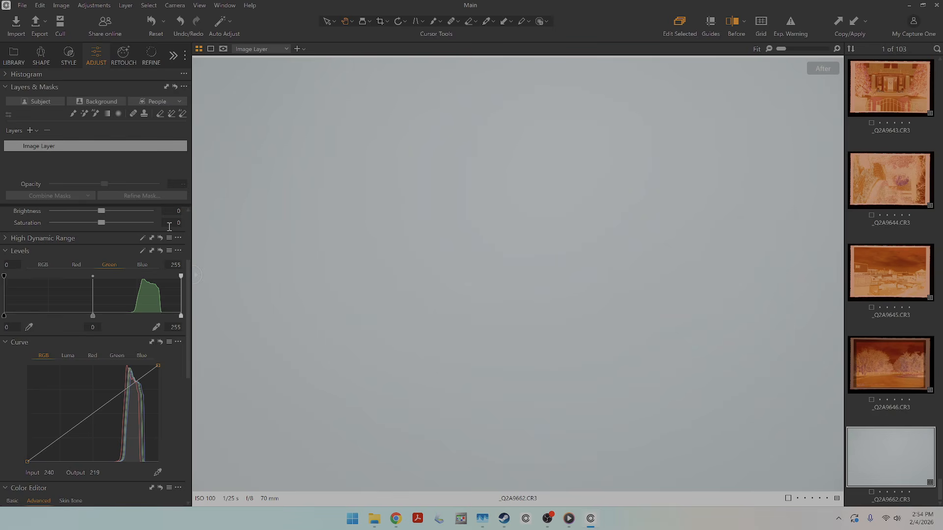
# Expand the histogram, inspect the blank frame's light falloff with exposure -1.31 and contrast 50, and reset the exposure adjustments.
pyautogui.scroll(3, 124, 264)
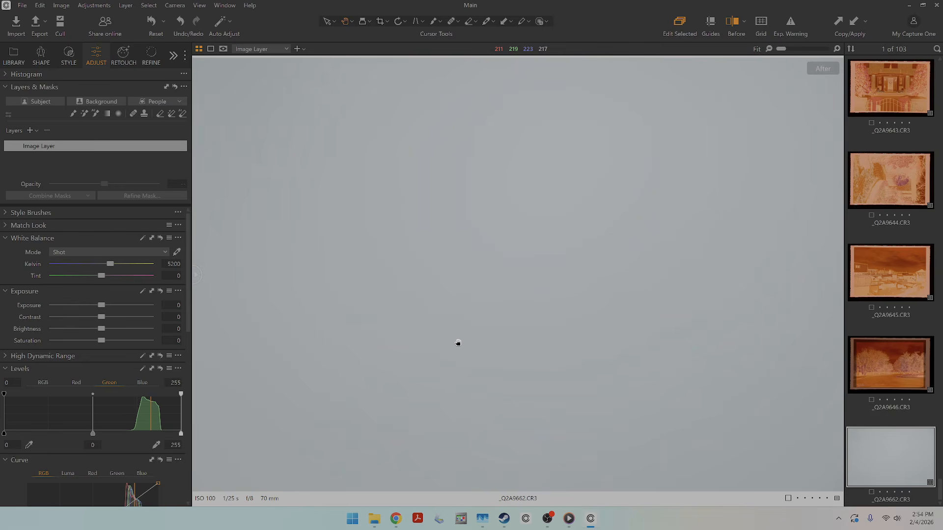
pyautogui.click(12, 75)
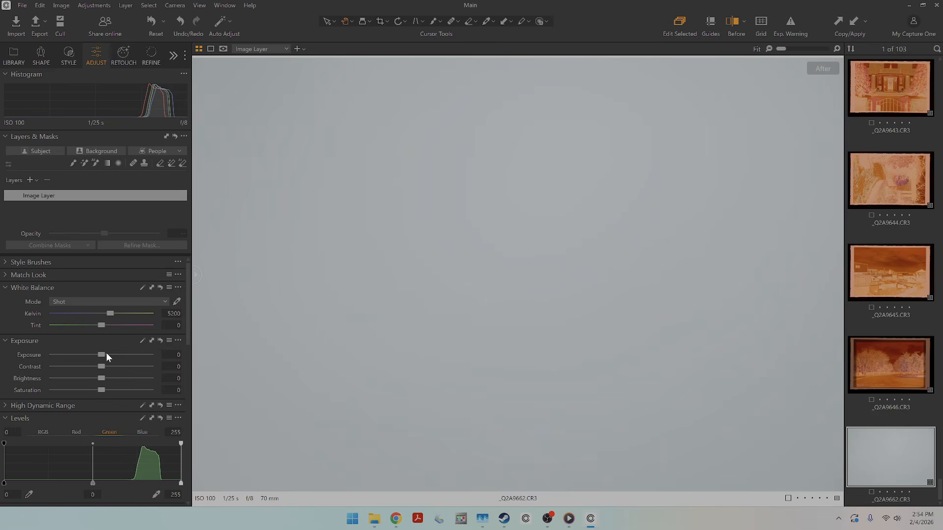
pyautogui.moveTo(106, 353); pyautogui.dragTo(188, 364)
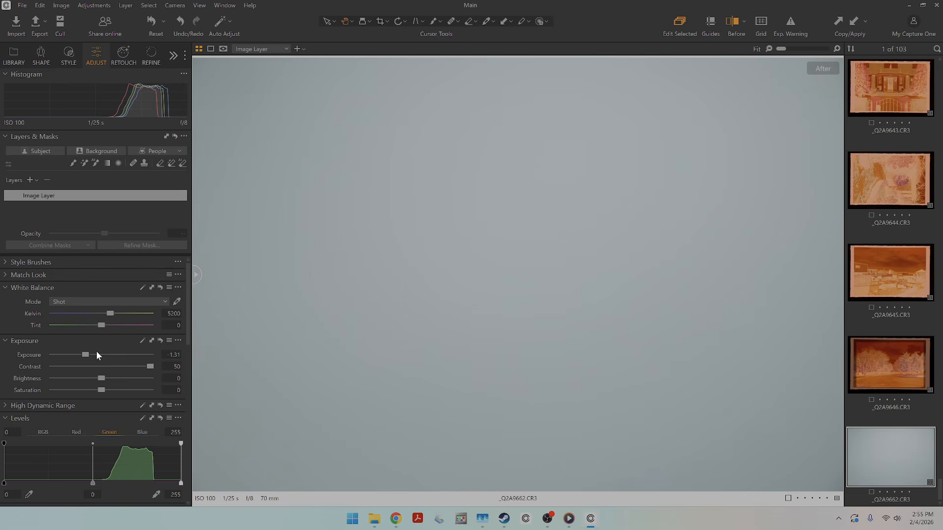
pyautogui.click(160, 340)
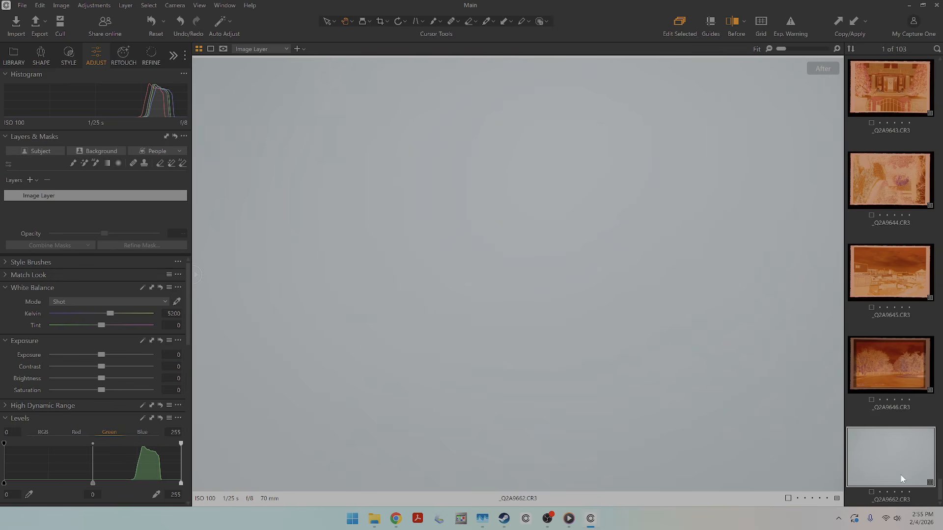
# Create an LCC profile from the blank light-source frame _Q2A9662.CR3.
pyautogui.rightClick(886, 468)
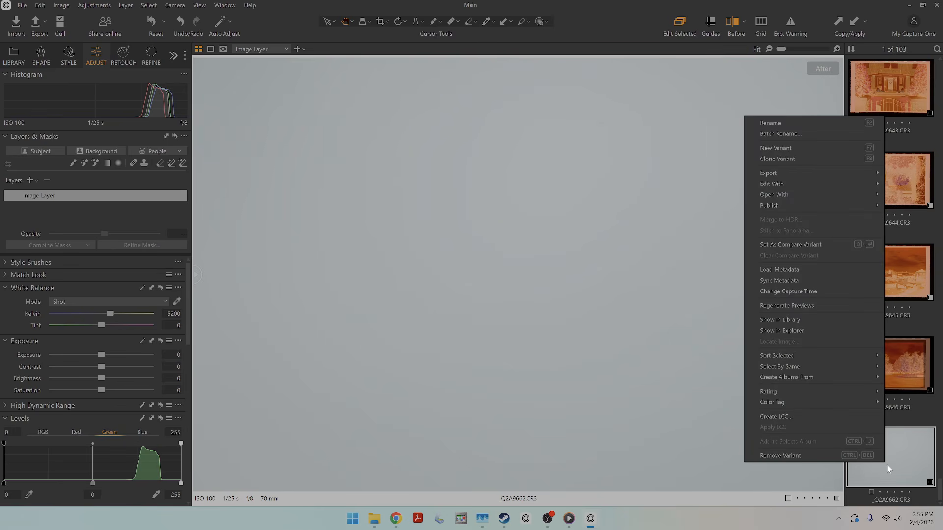
pyautogui.click(796, 418)
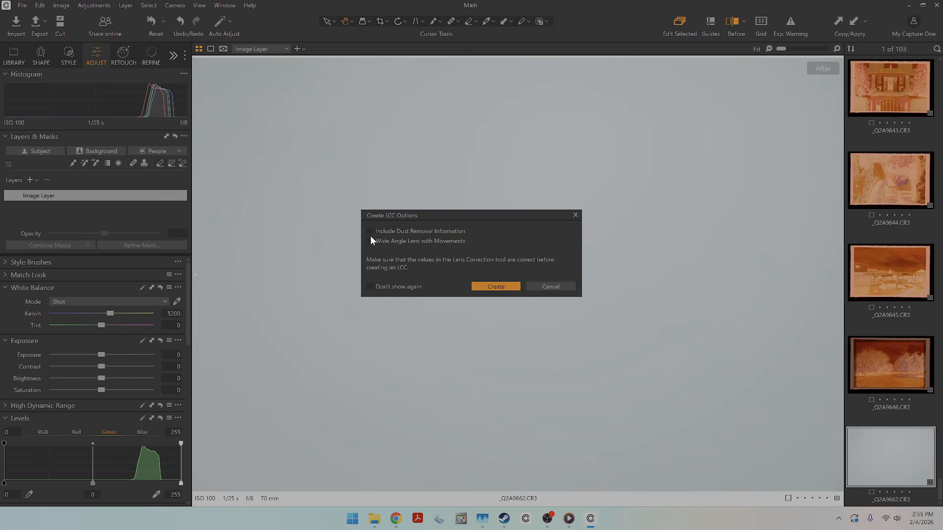
pyautogui.click(508, 286)
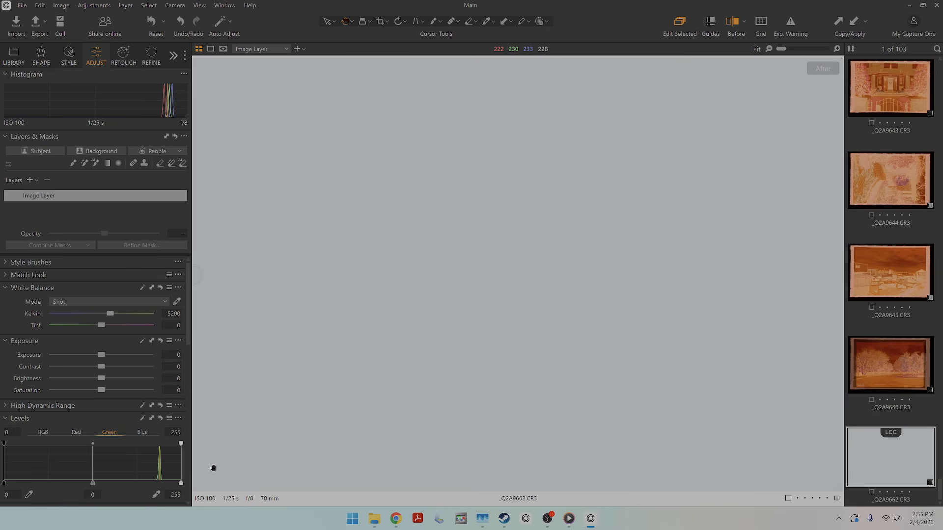
# Return to the thumbnail grid and turn off the before/after comparison.
pyautogui.press('g')
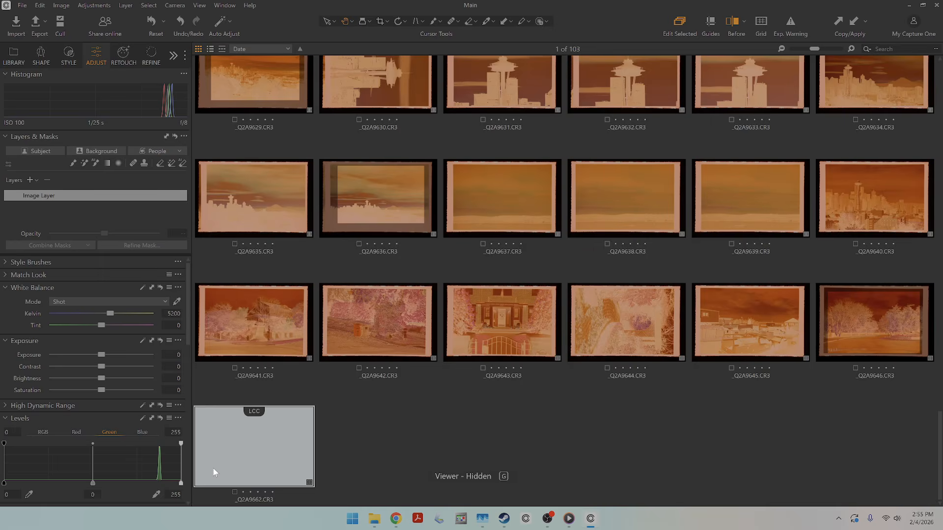
pyautogui.click(676, 415)
pyautogui.rightClick(905, 329)
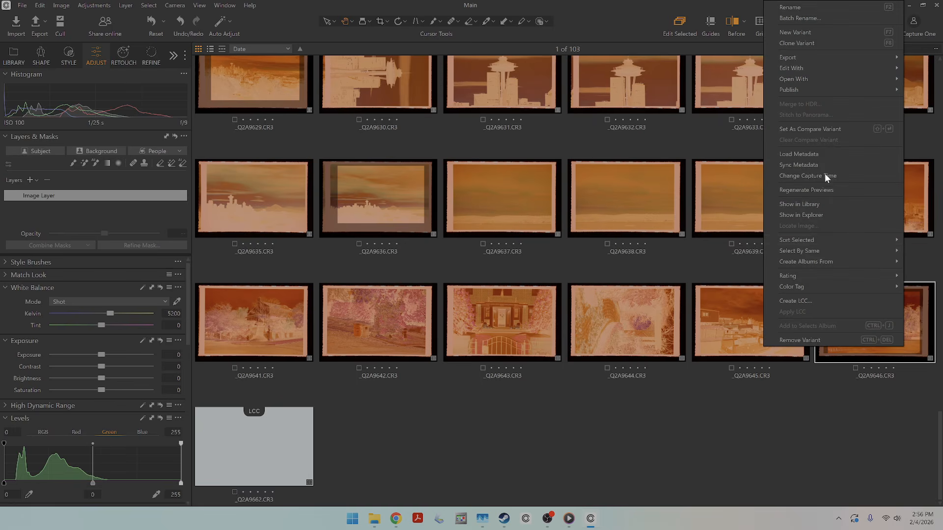
pyautogui.click(153, 20)
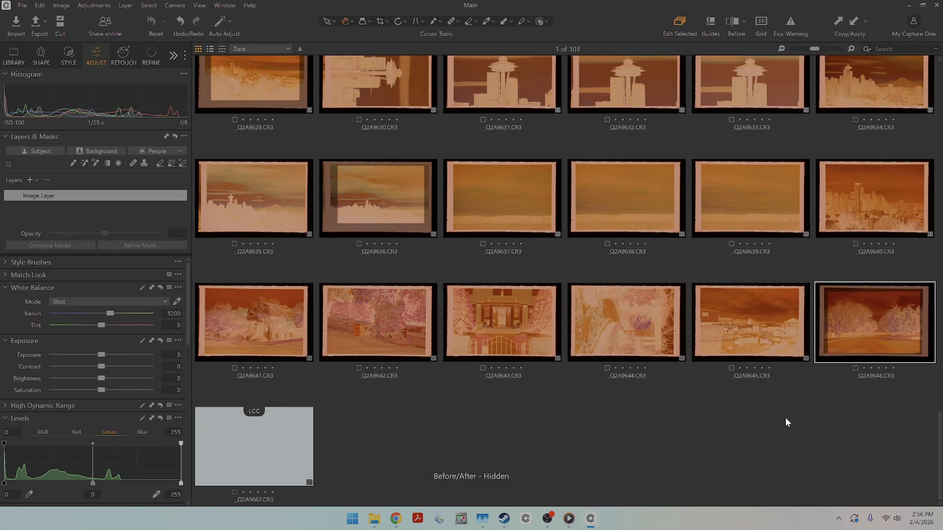
# Apply the LCC to the whole roll from _Q2A9611.CR3 through the blank frame _Q2A9662.CR3 and clear the selection.
pyautogui.click(269, 454)
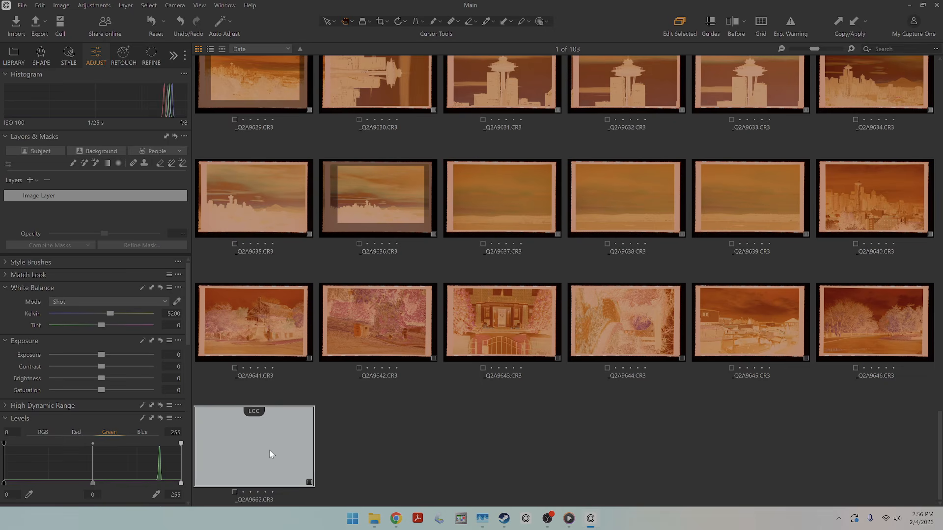
pyautogui.scroll(10, 809, 450)
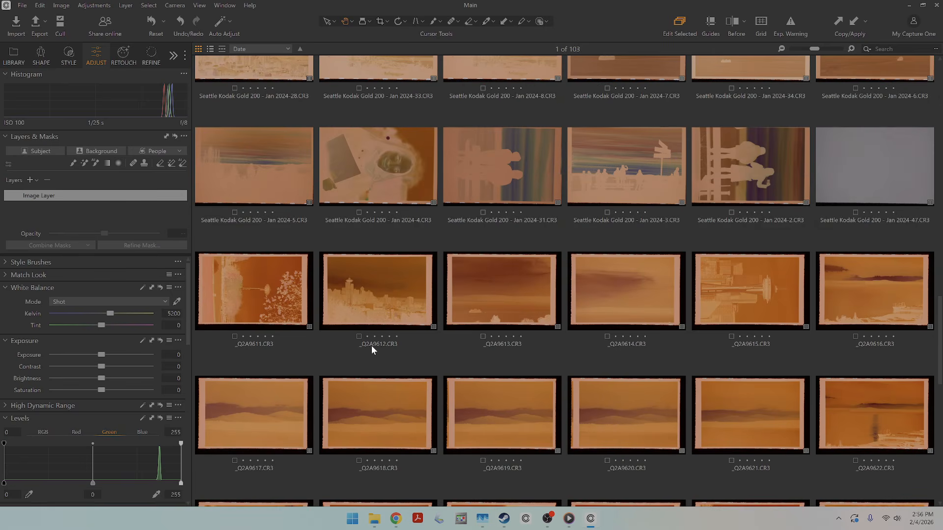
pyautogui.click(264, 302)
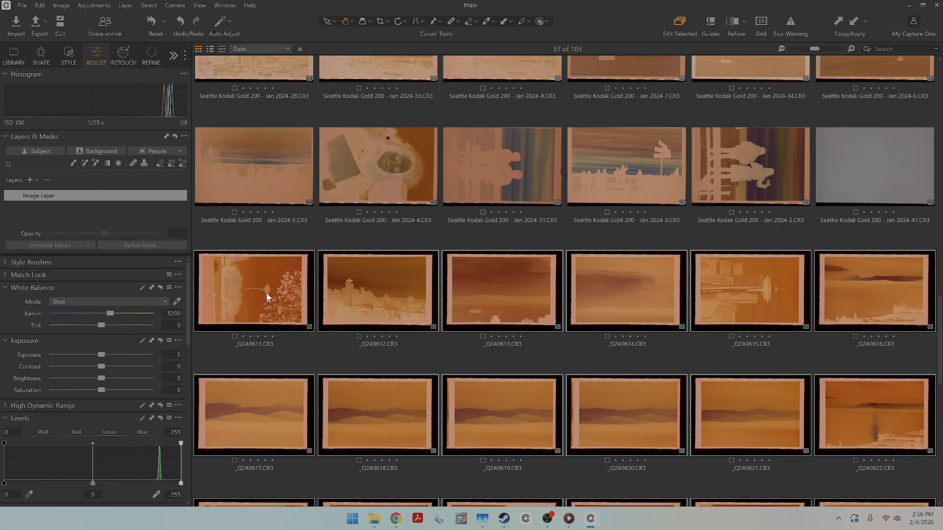
pyautogui.scroll(-10, 501, 374)
pyautogui.rightClick(885, 309)
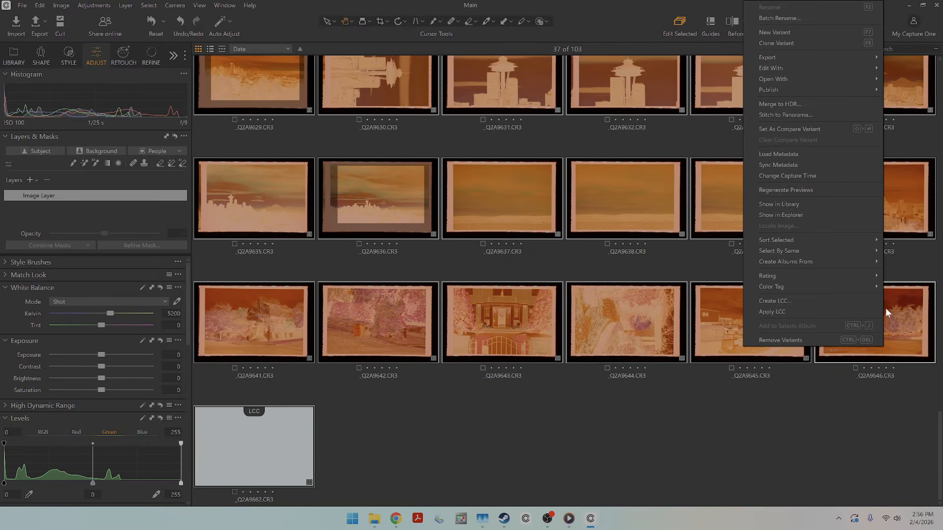
pyautogui.click(800, 314)
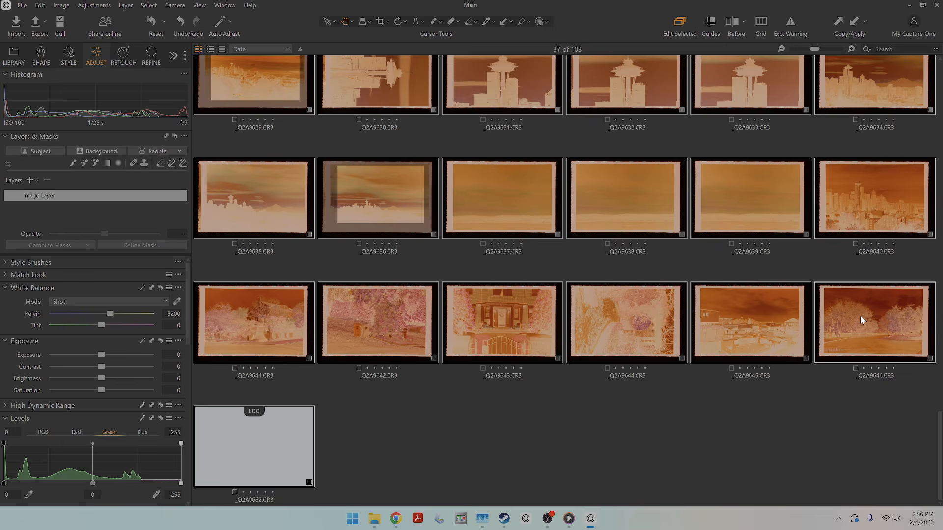
pyautogui.click(871, 466)
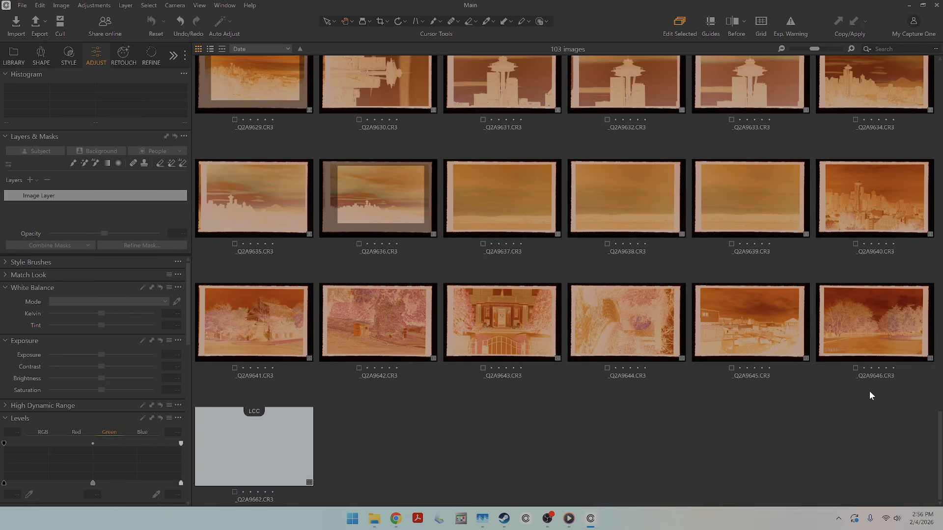
# Open the negative _Q2A9646.CR3 and set its base characteristics curve to Linear Response.
pyautogui.doubleClick(866, 316)
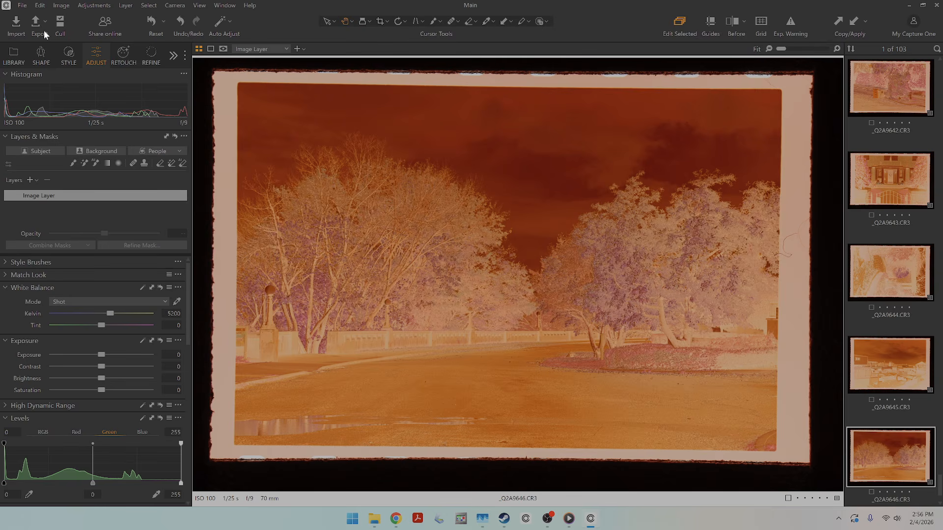
pyautogui.click(67, 54)
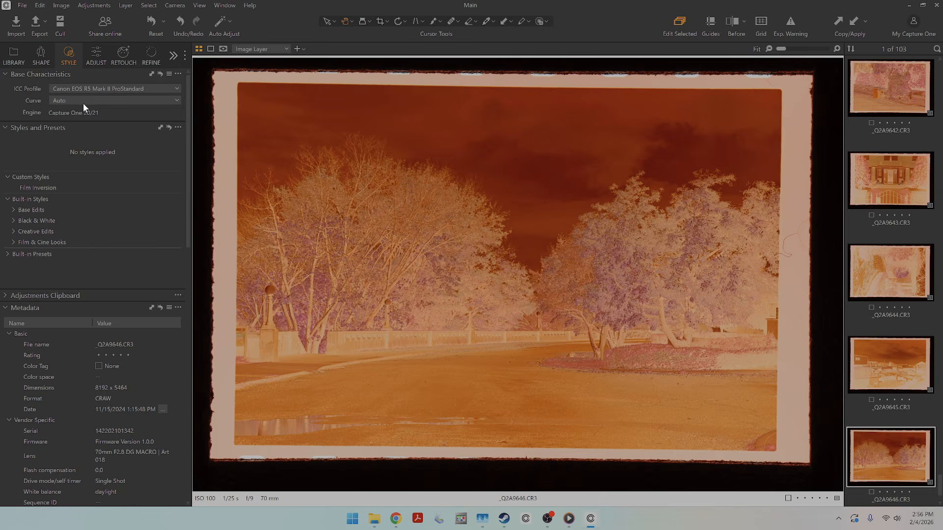
pyautogui.click(111, 98)
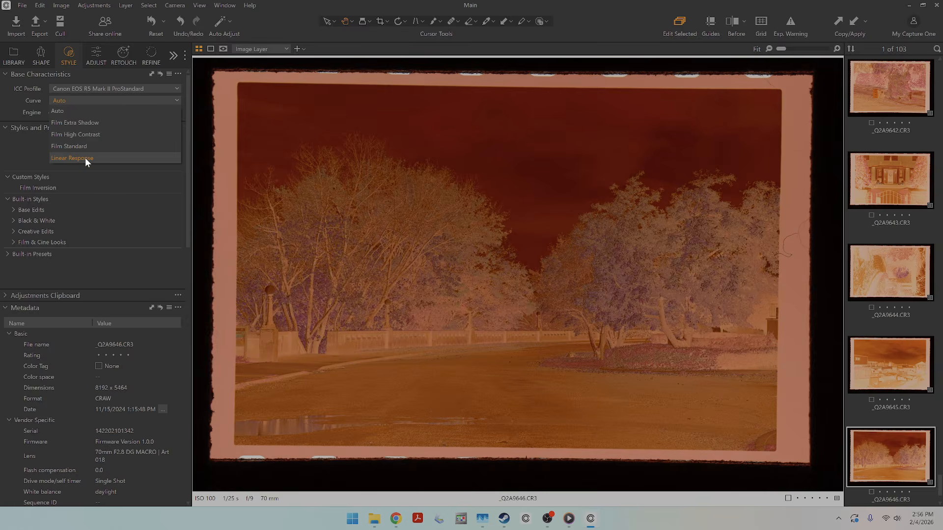
pyautogui.click(86, 158)
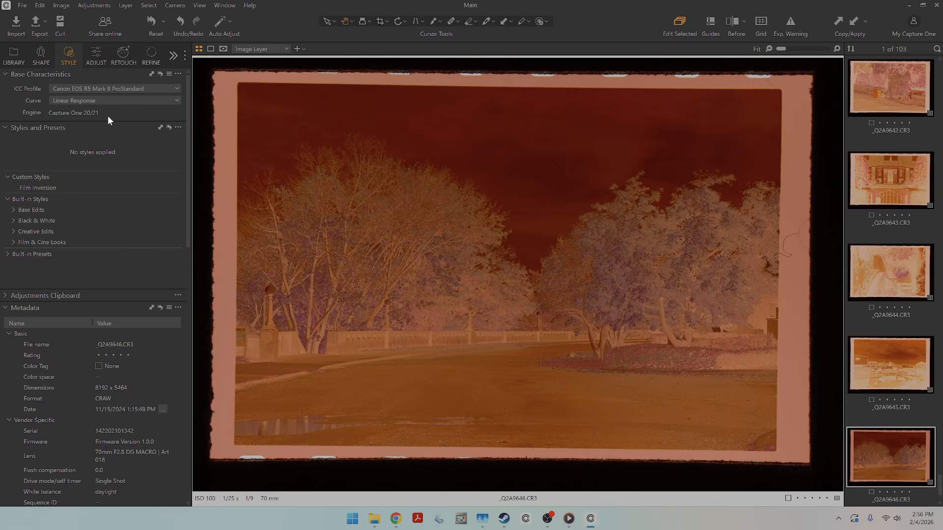
# Neutralize the orange film mask of _Q2A9646.CR3 by picking the white balance from the unexposed film border.
pyautogui.click(96, 55)
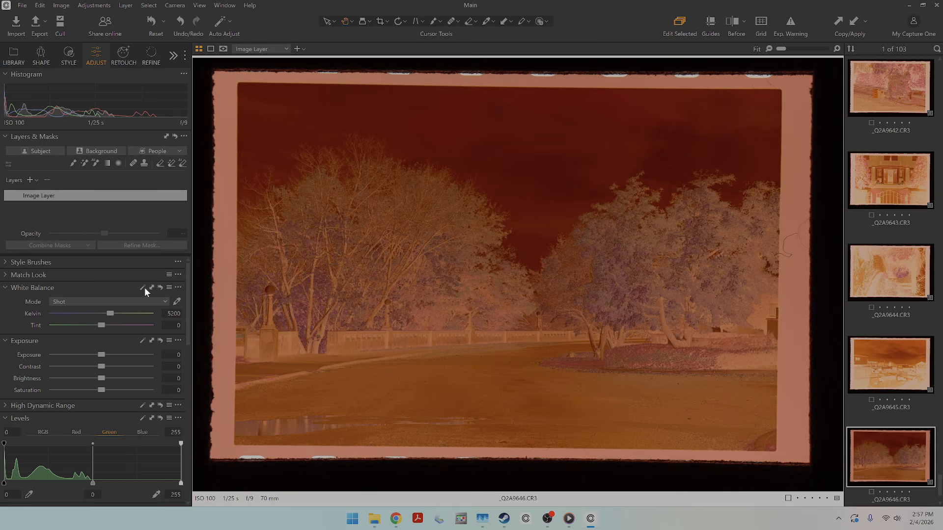
pyautogui.click(177, 302)
pyautogui.scroll(2, 229, 85)
pyautogui.click(229, 85)
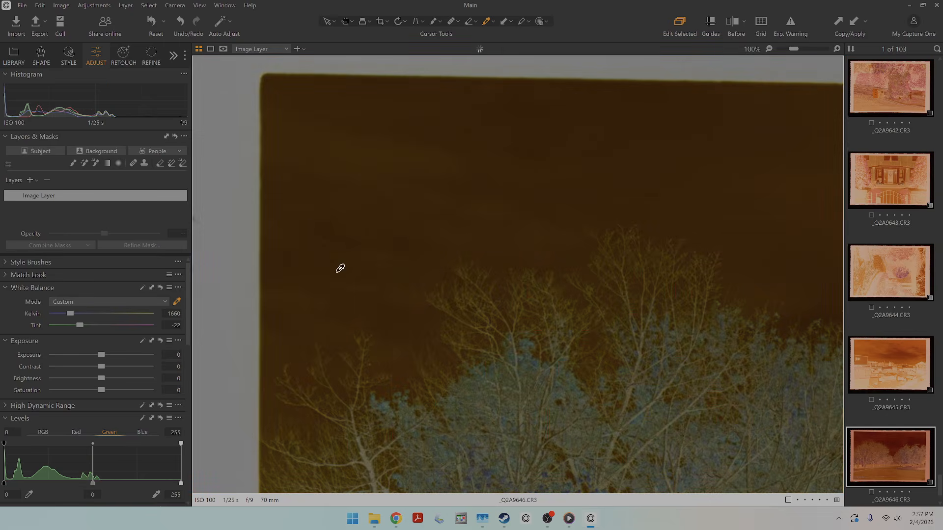
# Crop _Q2A9646.CR3 to the image area inside the film border, about 21.40 by 14.27 in, and apply the crop.
pyautogui.scroll(-2, 389, 301)
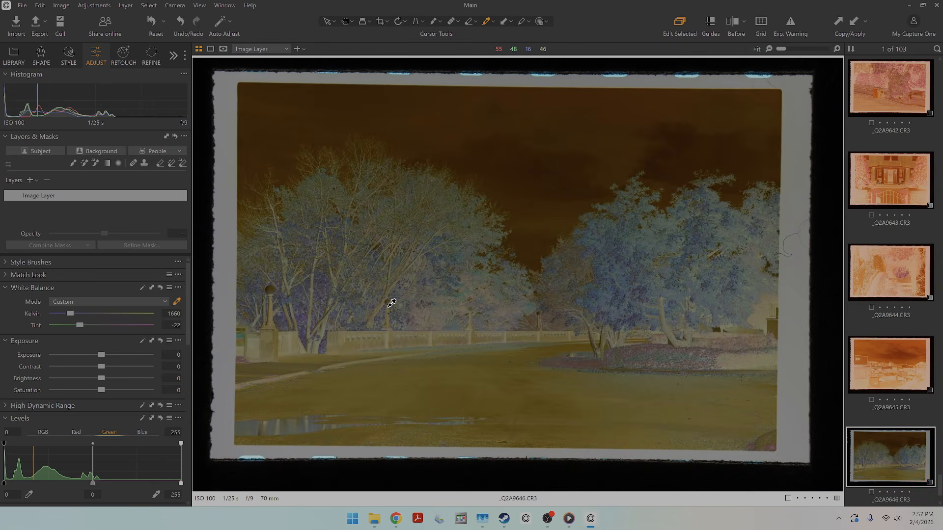
pyautogui.click(379, 22)
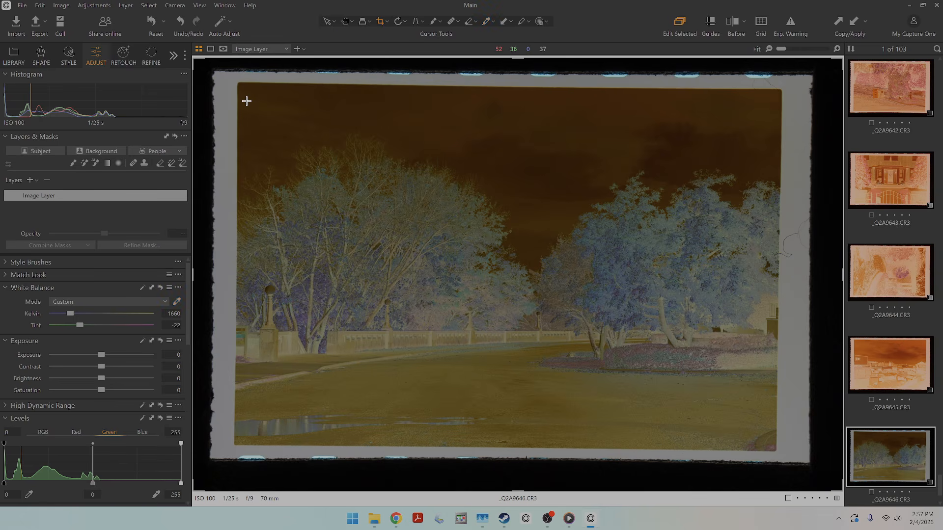
pyautogui.moveTo(247, 101); pyautogui.dragTo(755, 381)
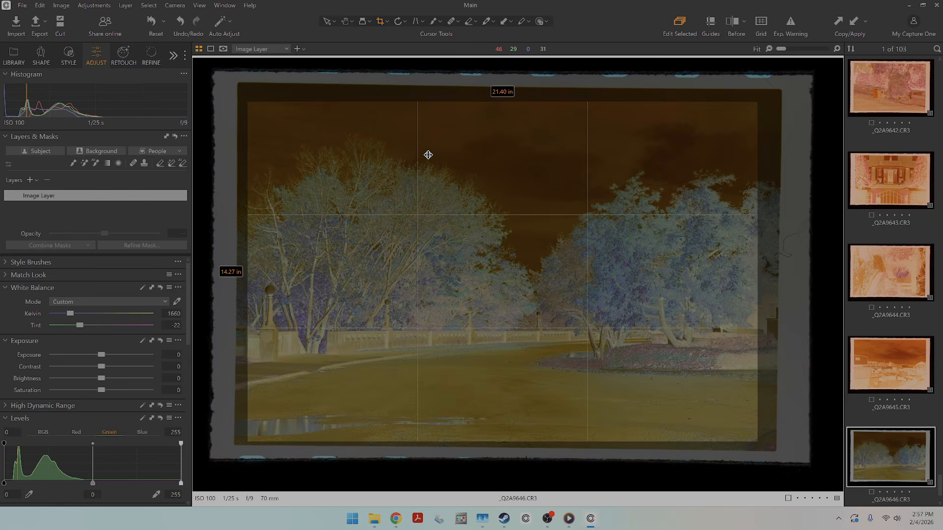
pyautogui.moveTo(428, 154); pyautogui.dragTo(432, 155)
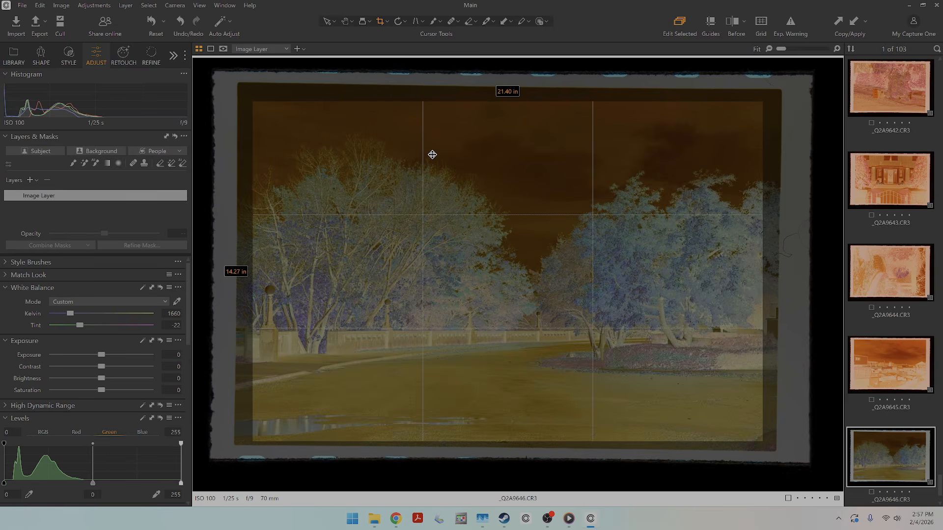
pyautogui.click(345, 21)
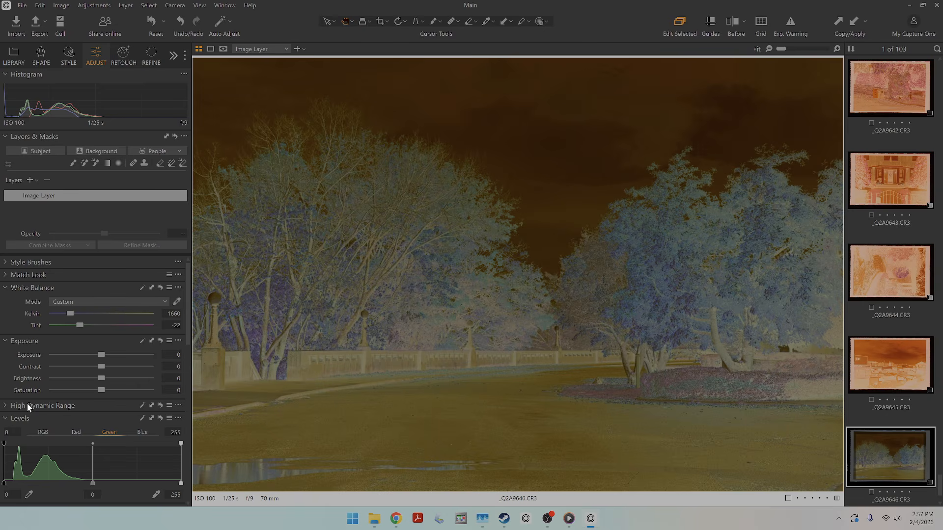
# Invert the negative in the RGB levels by setting the shadow input to 255 and the highlight input to 0.
pyautogui.click(5, 496)
pyautogui.click(39, 432)
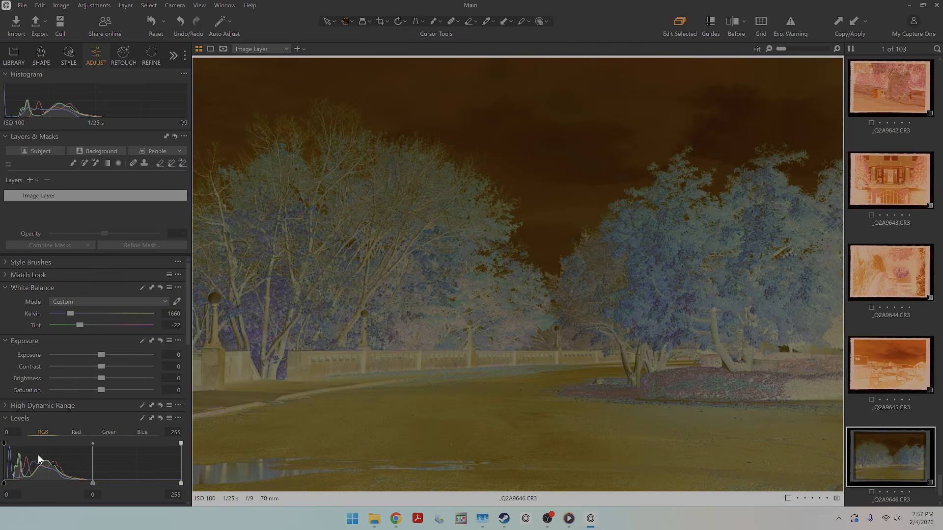
pyautogui.click(15, 496)
pyautogui.write('255')
pyautogui.click(175, 494)
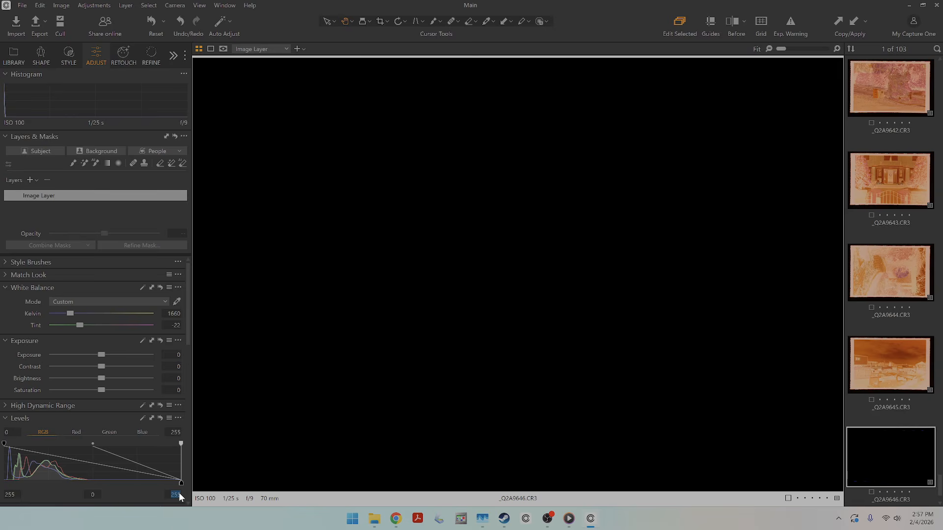
pyautogui.write('0')
pyautogui.click(434, 363)
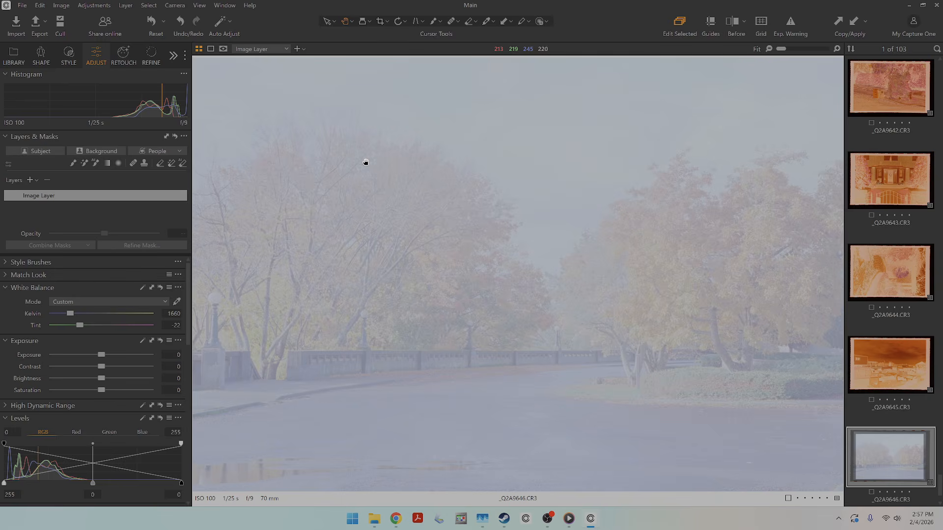
# Check the red, green and blue levels channels and auto-adjust the levels of _Q2A9646.CR3.
pyautogui.click(77, 432)
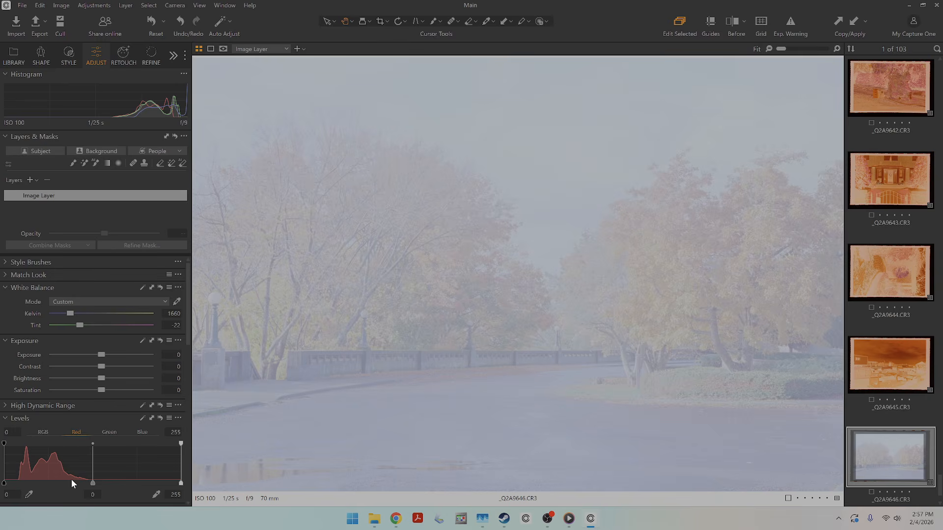
pyautogui.click(104, 432)
pyautogui.click(143, 432)
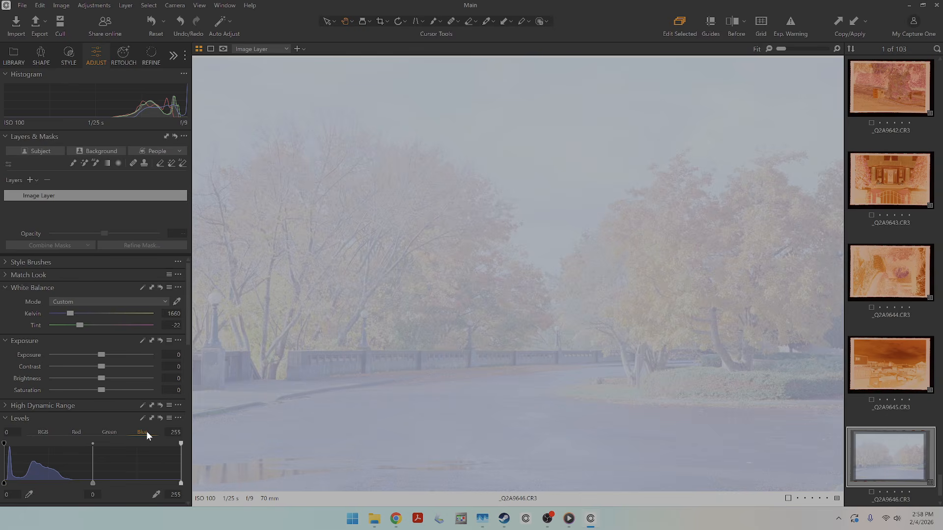
pyautogui.click(141, 422)
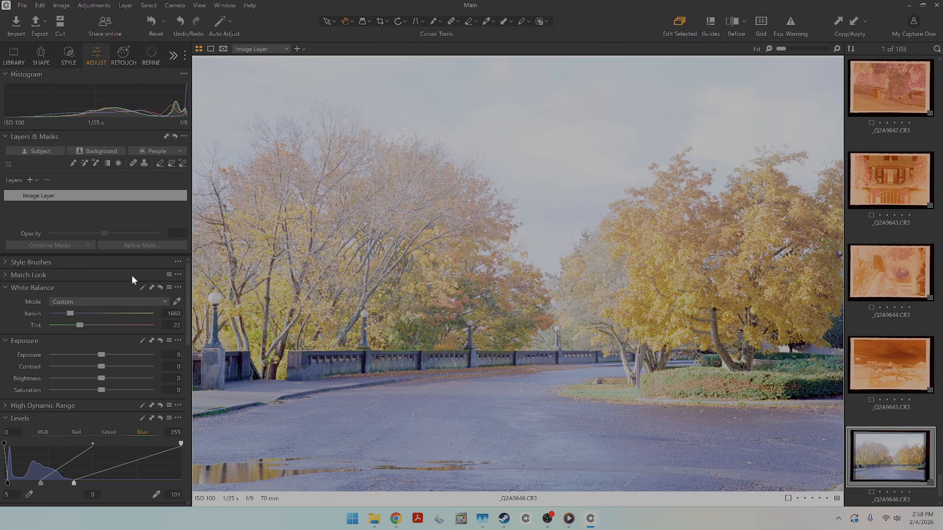
# Try darkening the midtones on the RGB curve to about input 124, output 90, and test a midtone point on the blue curve.
pyautogui.scroll(-3, 115, 432)
pyautogui.scroll(3, 115, 432)
pyautogui.scroll(-7, 57, 385)
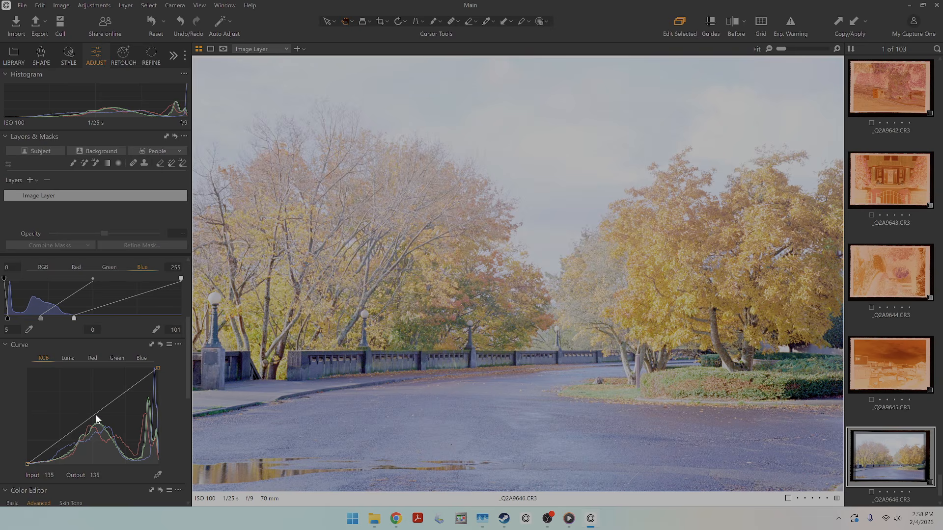
pyautogui.moveTo(96, 416); pyautogui.dragTo(90, 431)
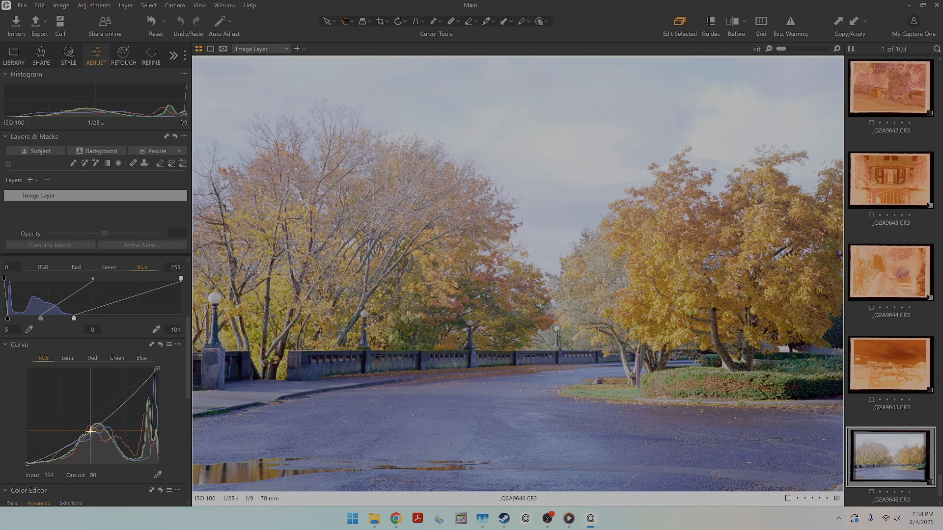
pyautogui.click(137, 358)
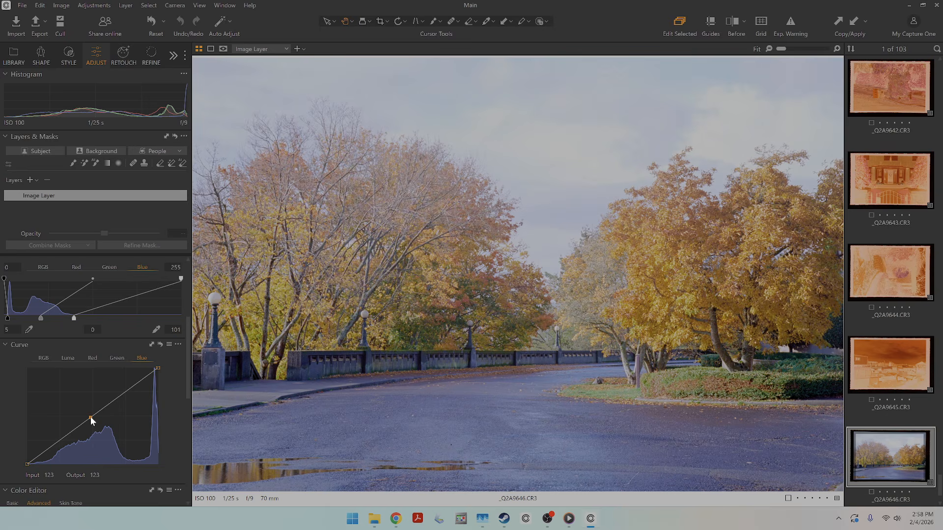
pyautogui.moveTo(90, 417); pyautogui.dragTo(93, 421)
pyautogui.rightClick(92, 420)
pyautogui.click(129, 426)
# Darken the midtones of _Q2A9646.CR3 with an RGB curve point at about input 118, output 97.
pyautogui.click(52, 357)
pyautogui.moveTo(91, 417); pyautogui.dragTo(88, 427)
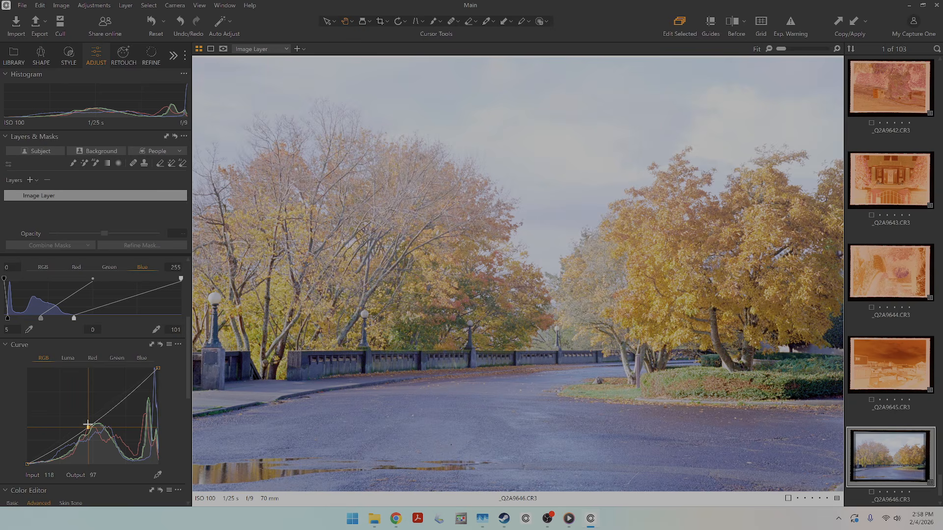
# Return to the thumbnail grid, review which adjustments of _Q2A9646.CR3 are included for copying, and copy them.
pyautogui.press('g')
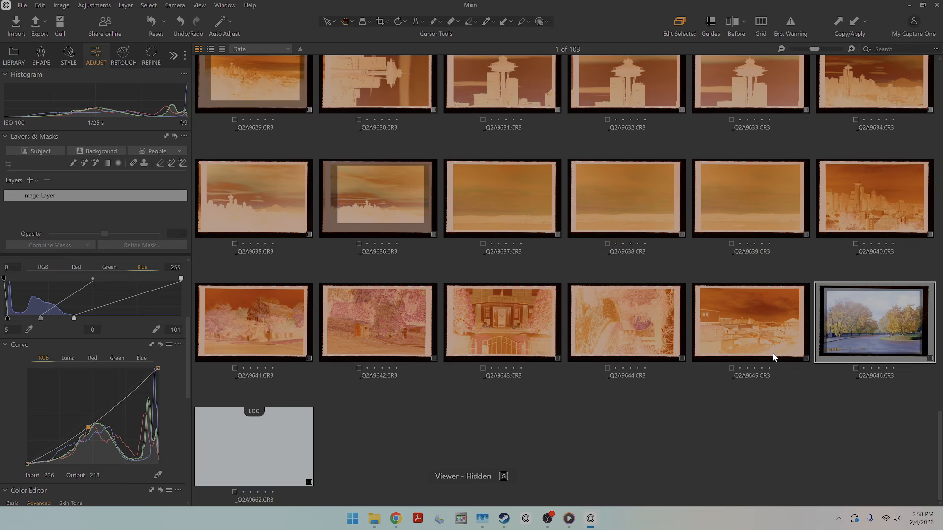
pyautogui.scroll(1, 773, 357)
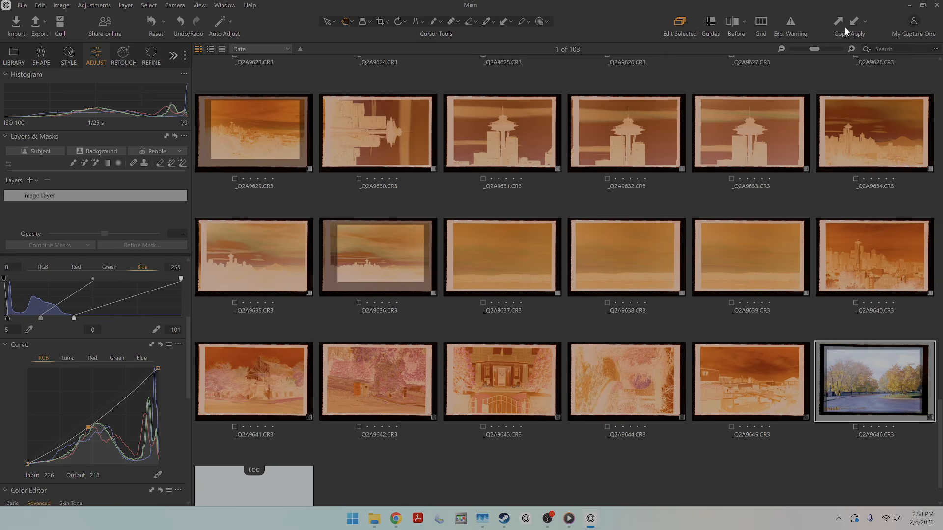
pyautogui.click(866, 22)
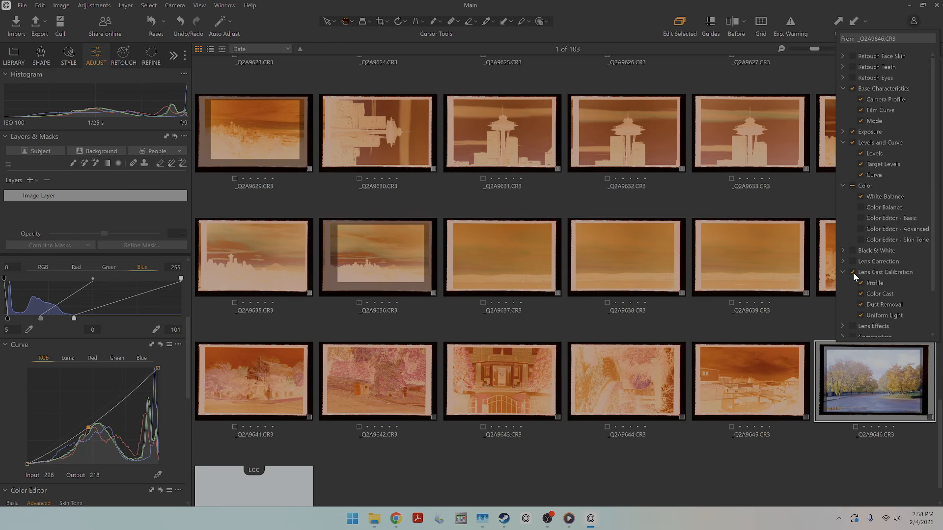
pyautogui.scroll(-2, 853, 272)
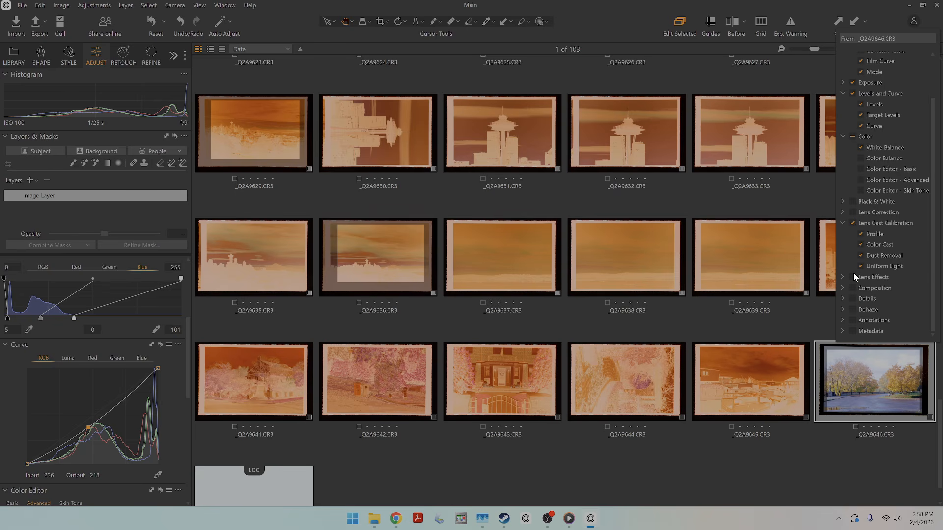
pyautogui.click(841, 21)
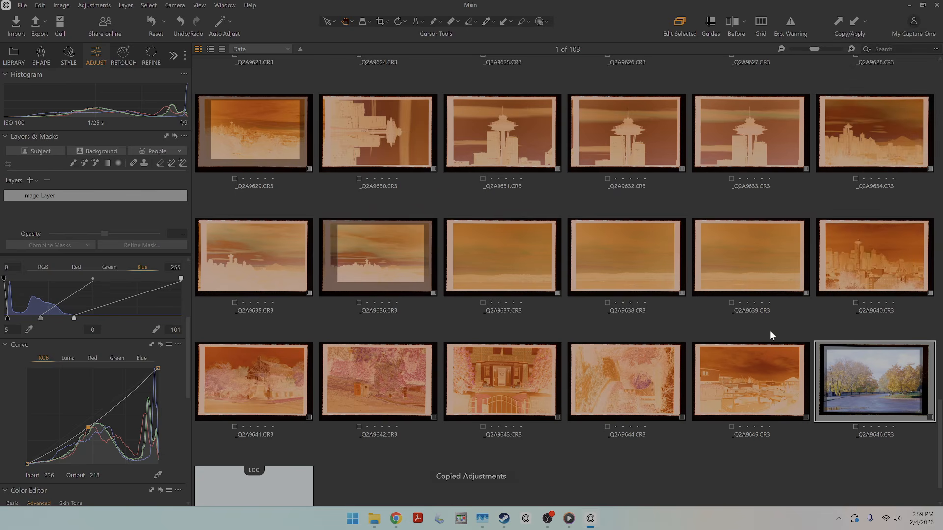
# Apply the copied adjustments to the negatives _Q2A9611.CR3 through _Q2A9645.CR3 and accept the LCC profile change.
pyautogui.scroll(10, 756, 358)
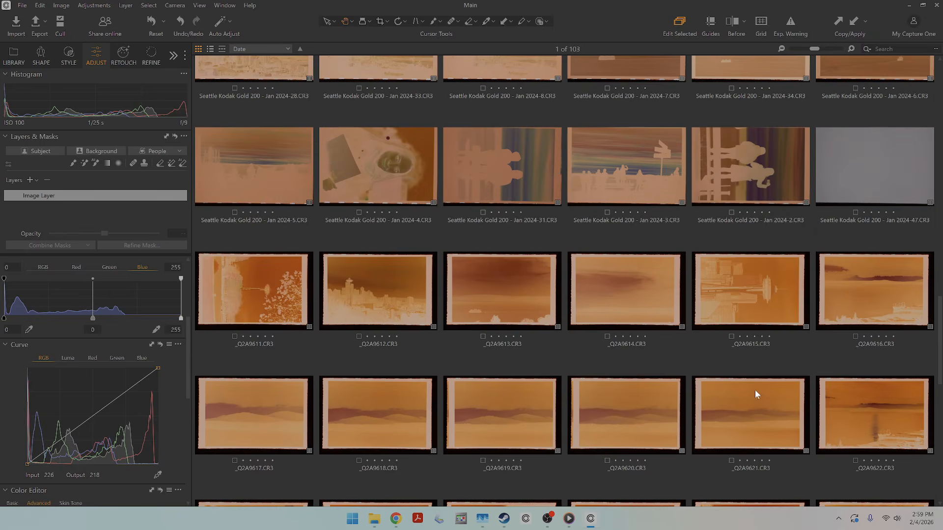
pyautogui.rightClick(284, 288)
pyautogui.click(258, 297)
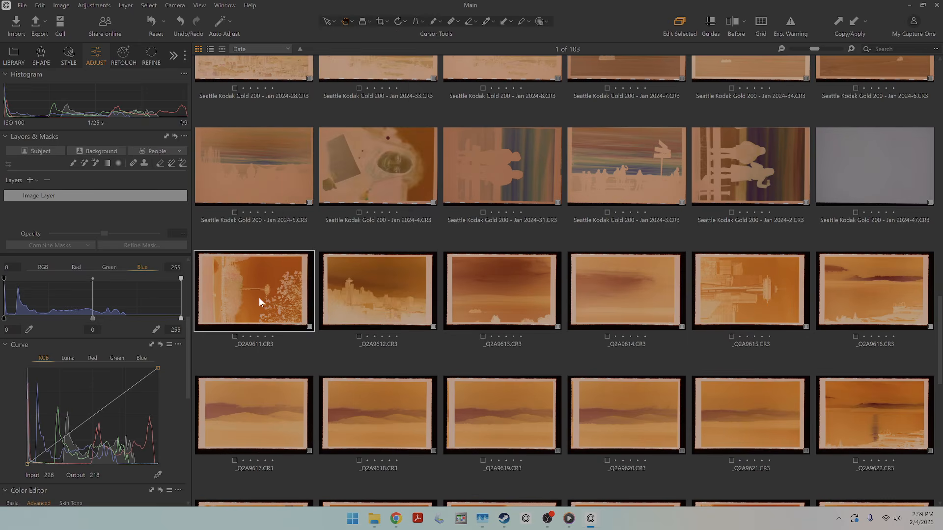
pyautogui.scroll(-6, 269, 302)
pyautogui.scroll(-5, 269, 302)
pyautogui.keyDown('shift'); pyautogui.click(745, 312); pyautogui.keyUp('shift')
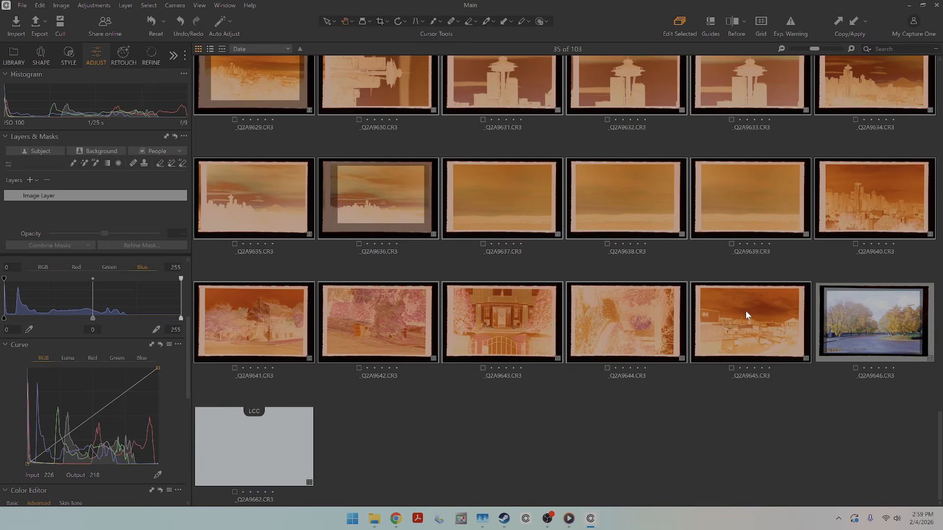
pyautogui.rightClick(745, 312)
pyautogui.click(890, 7)
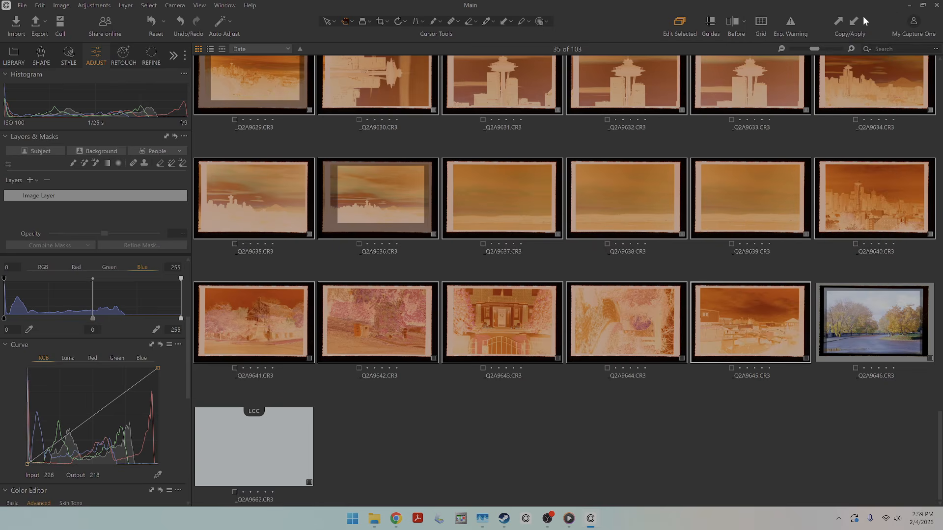
pyautogui.click(856, 20)
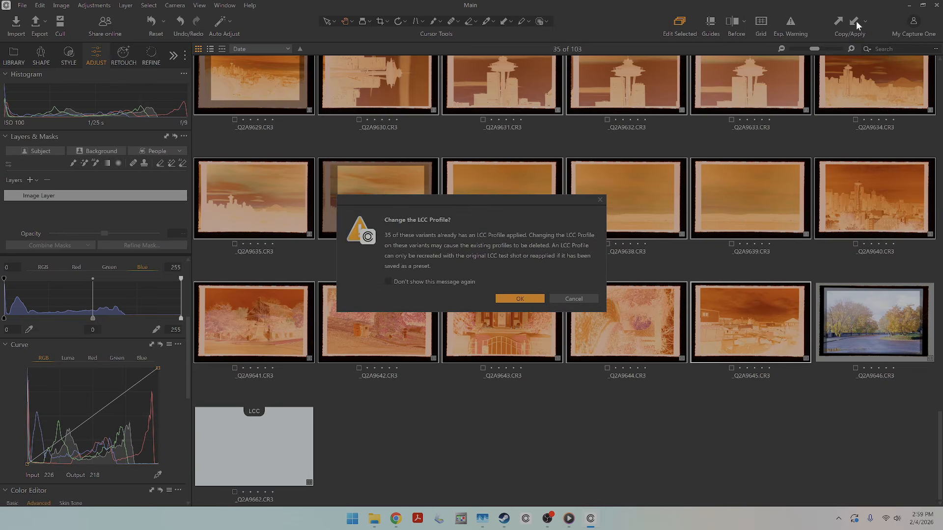
pyautogui.click(509, 299)
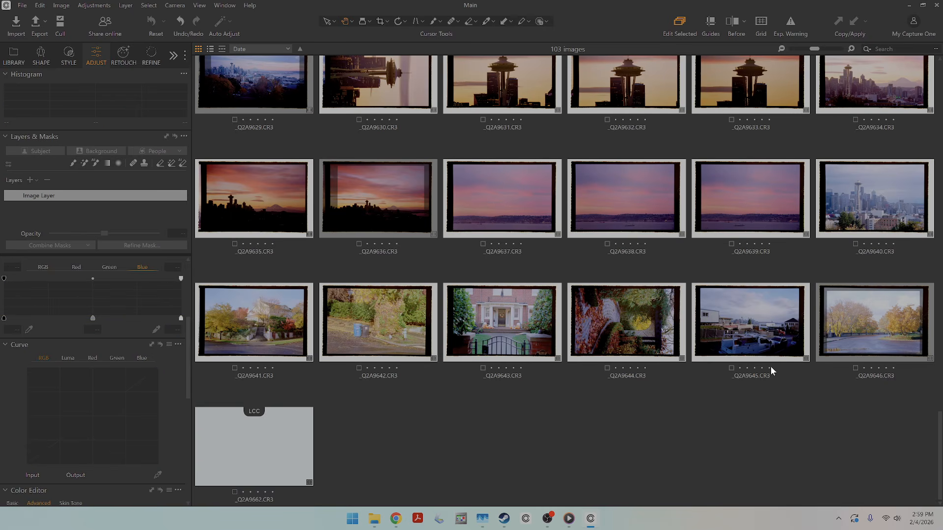
# Examine the converted frames across the roll, opening images such as _Q2A9626.CR3 and _Q2A9646.CR3 at full view.
pyautogui.click(739, 324)
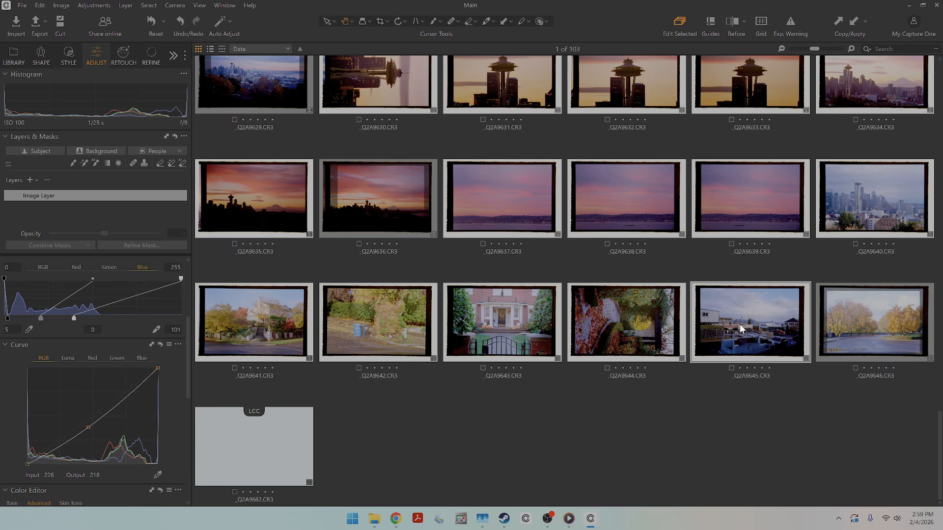
pyautogui.press('g')
pyautogui.press('g')
pyautogui.scroll(5, 572, 156)
pyautogui.press('g')
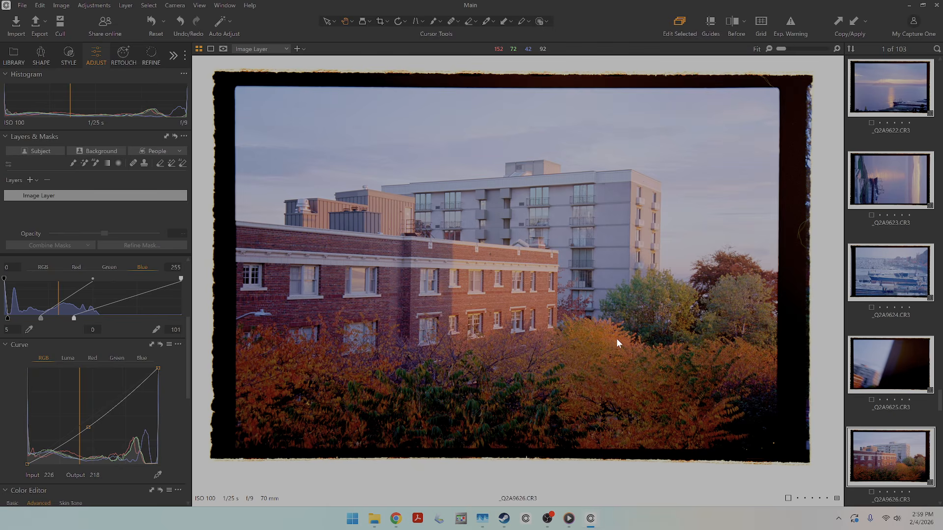
pyautogui.press('g')
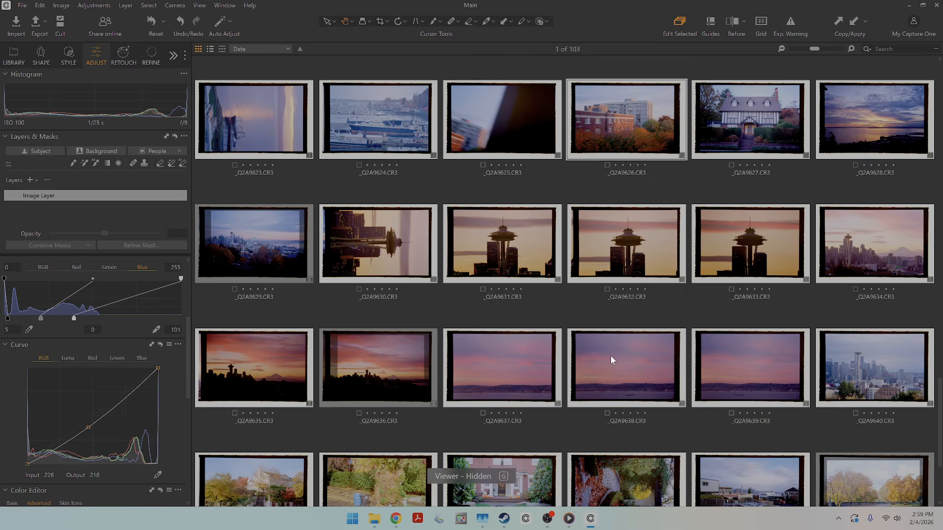
pyautogui.scroll(-3, 611, 355)
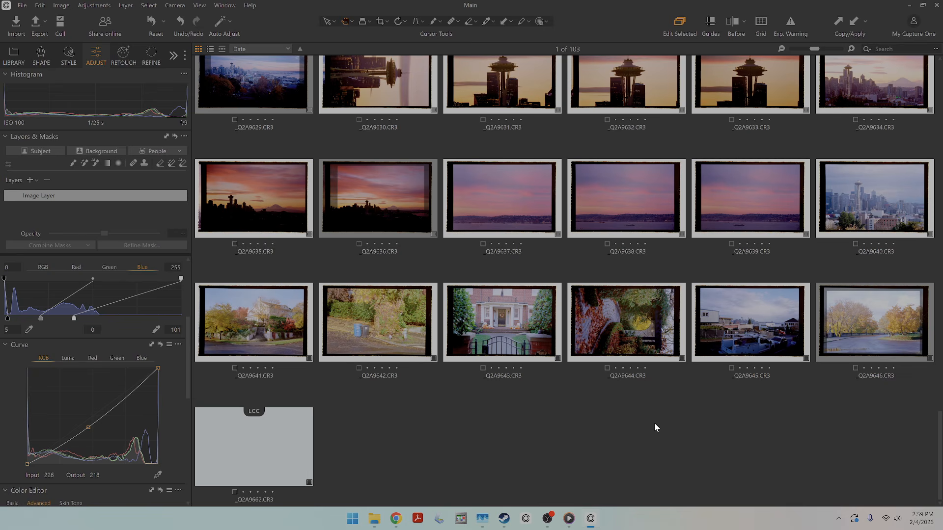
pyautogui.doubleClick(859, 322)
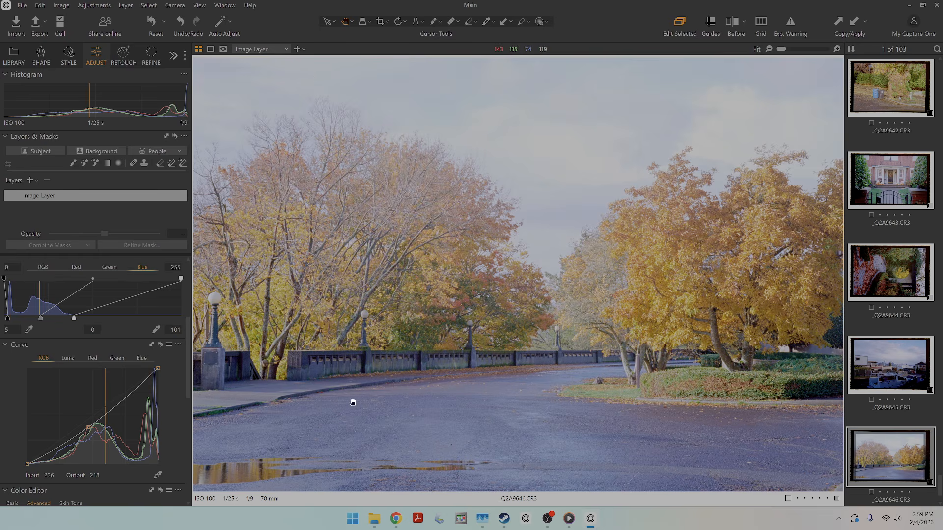
pyautogui.press('g')
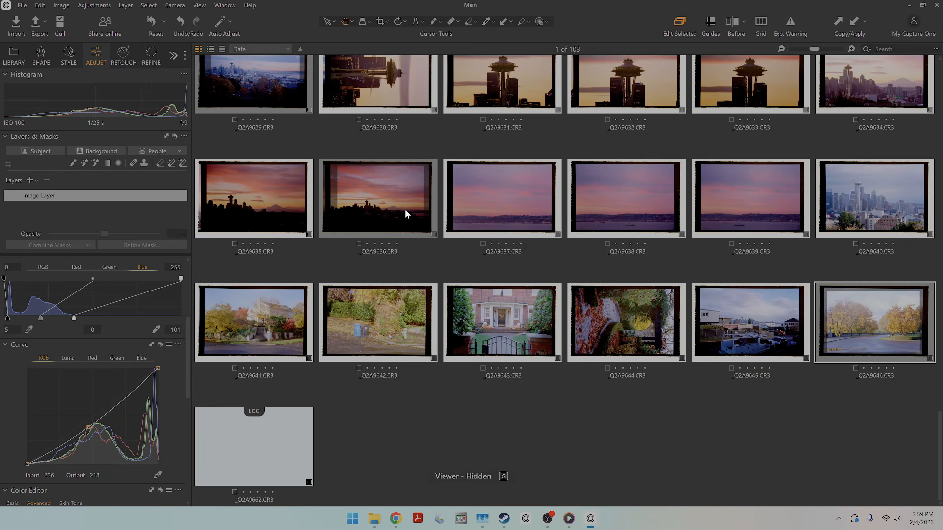
# Add contrast to the skyline sunset _Q2A9636.CR3 by lowering the RGB curve's midtone point and raising the highlights to input 202, output 199.
pyautogui.doubleClick(386, 206)
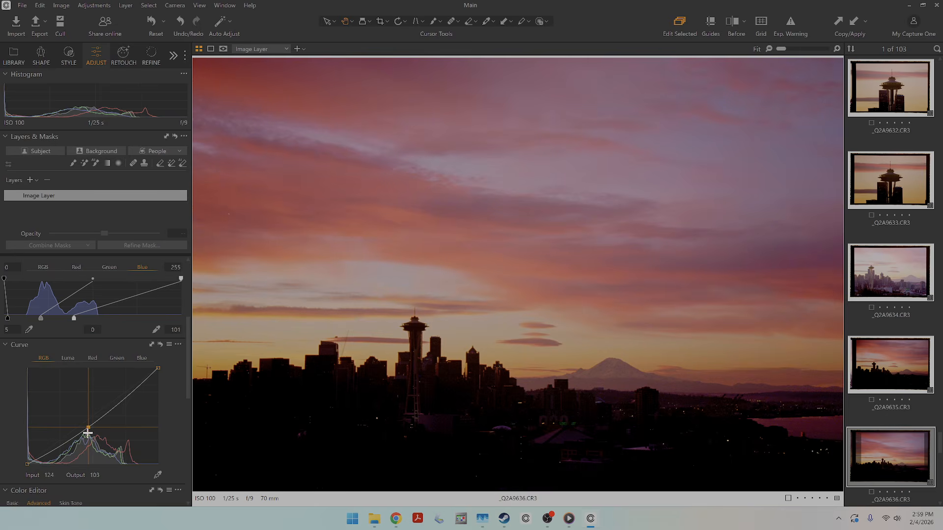
pyautogui.moveTo(88, 427); pyautogui.dragTo(76, 437)
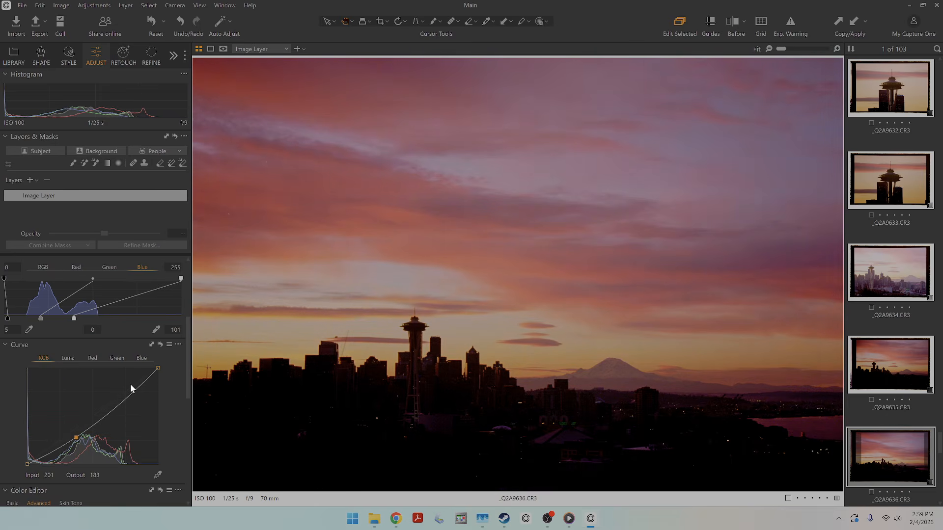
pyautogui.moveTo(131, 390); pyautogui.dragTo(131, 388)
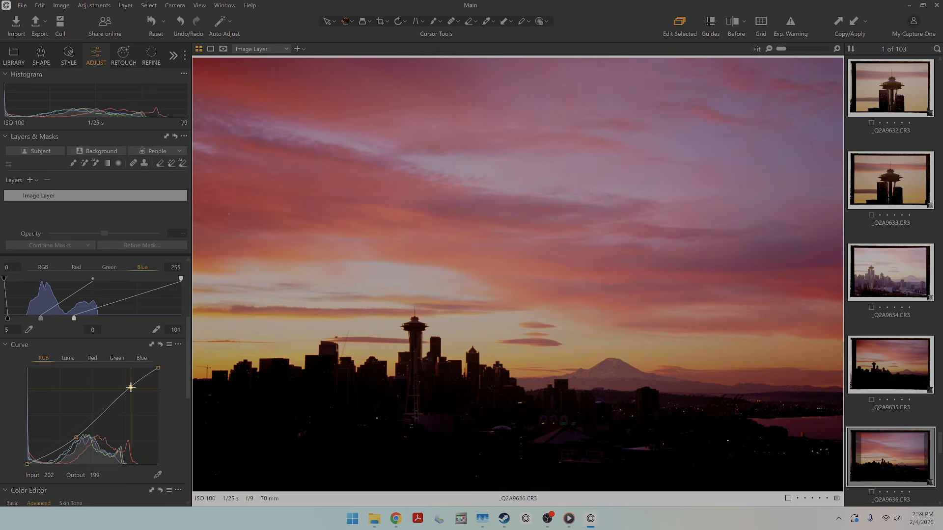
# Open the brick building frame _Q2A9626.CR3 from the thumbnail grid and lower its RGB curve's midtone point to input 111, output 69.
pyautogui.press('g')
pyautogui.scroll(3, 499, 286)
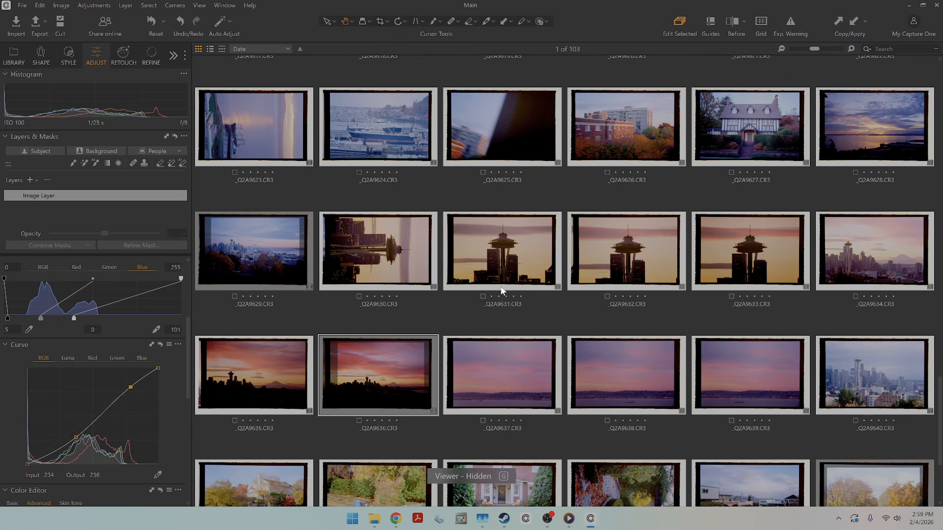
pyautogui.scroll(1, 500, 291)
pyautogui.doubleClick(616, 182)
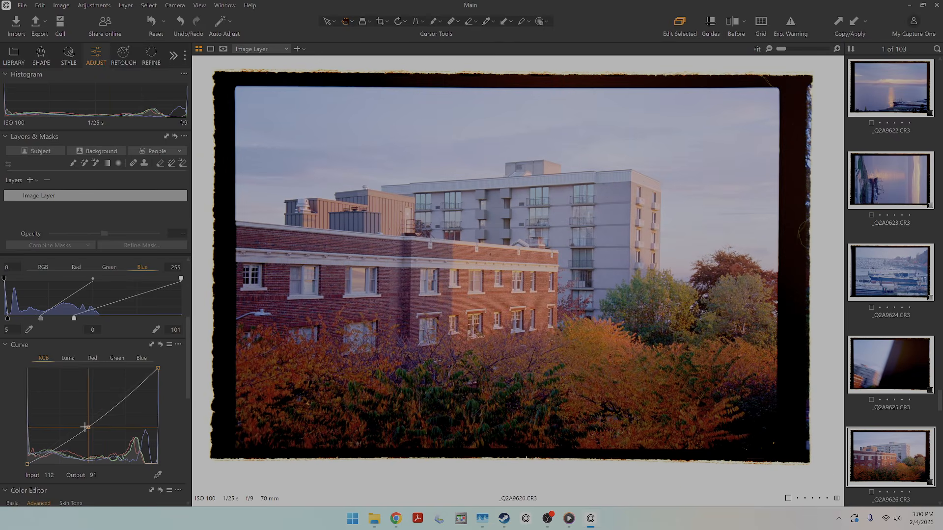
pyautogui.moveTo(87, 427); pyautogui.dragTo(87, 436)
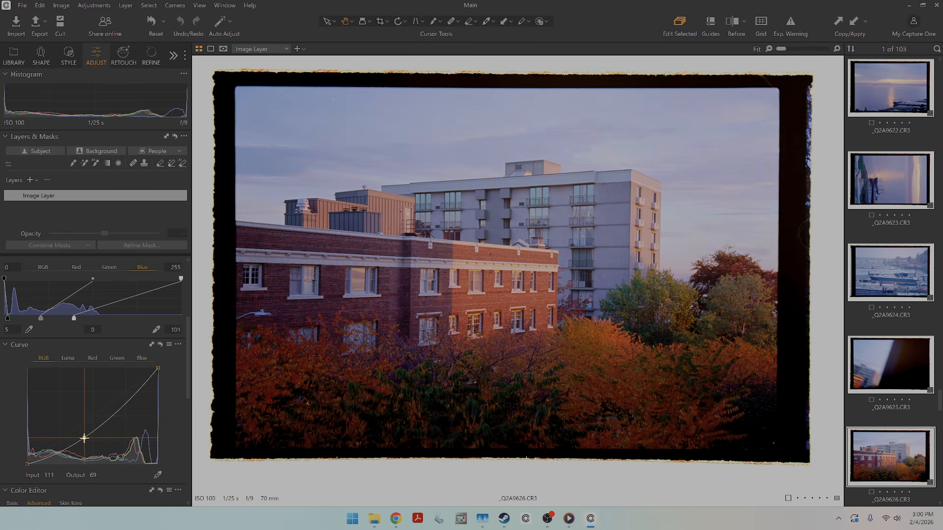
# Crop _Q2A9626.CR3 inside its film border to about 21.12 × 14.09 in and auto-adjust the levels for the cropped area.
pyautogui.click(380, 21)
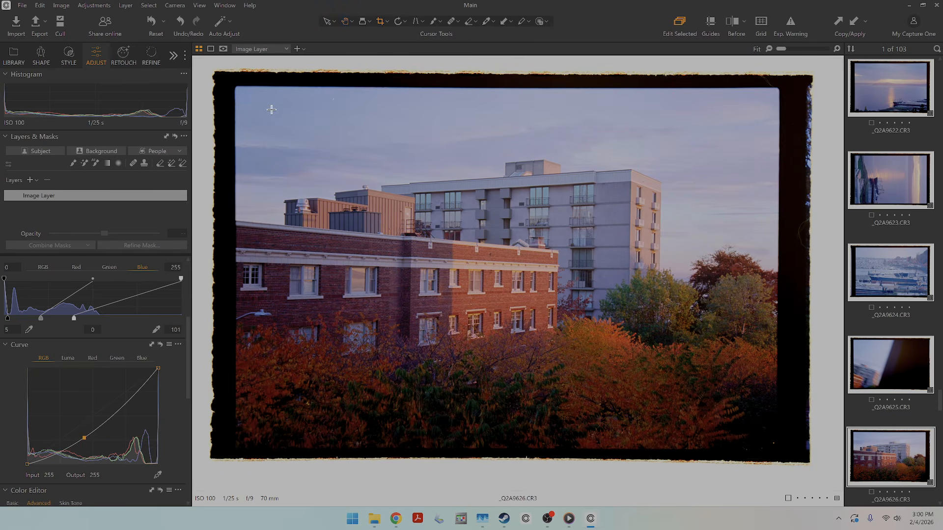
pyautogui.moveTo(253, 100); pyautogui.dragTo(756, 368)
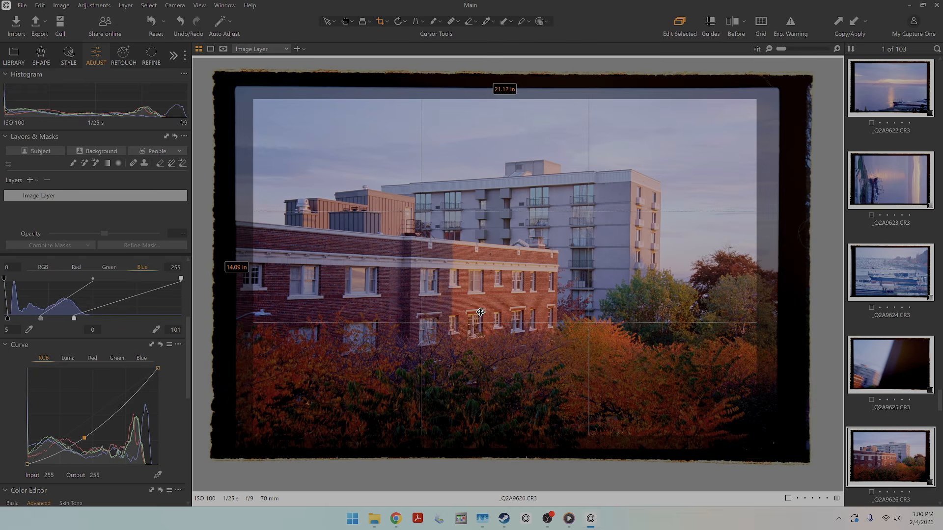
pyautogui.click(346, 22)
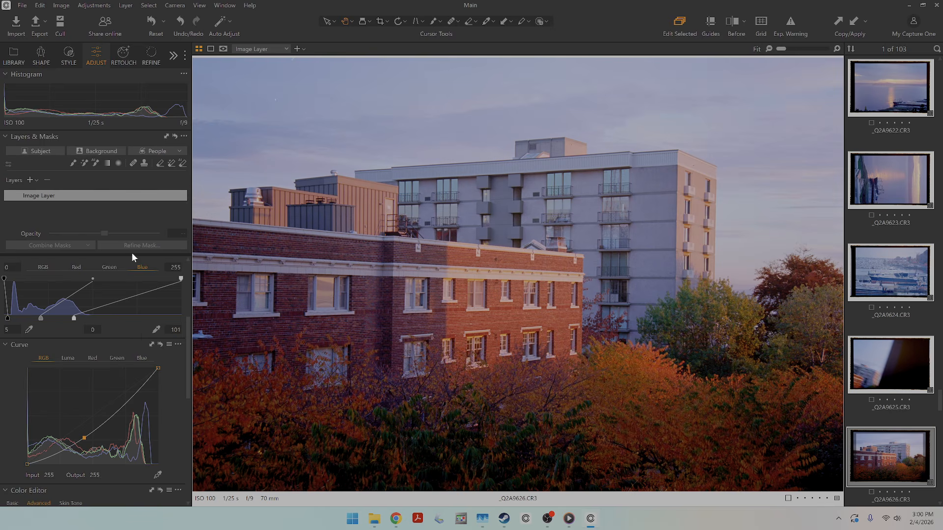
pyautogui.scroll(2, 132, 274)
pyautogui.click(140, 301)
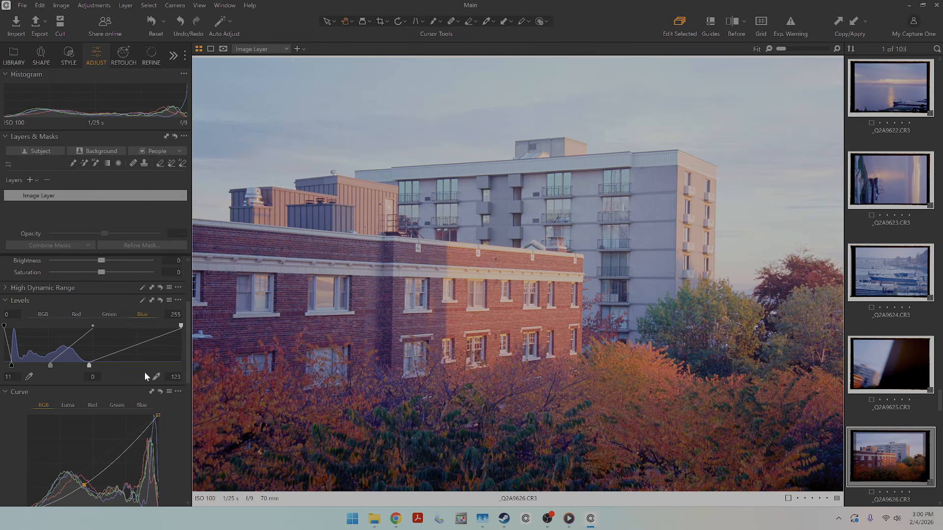
# Remove the existing midtone point from the RGB curve of _Q2A9626.CR3 and add a new, lowered midtone point to darken the image.
pyautogui.rightClick(88, 476)
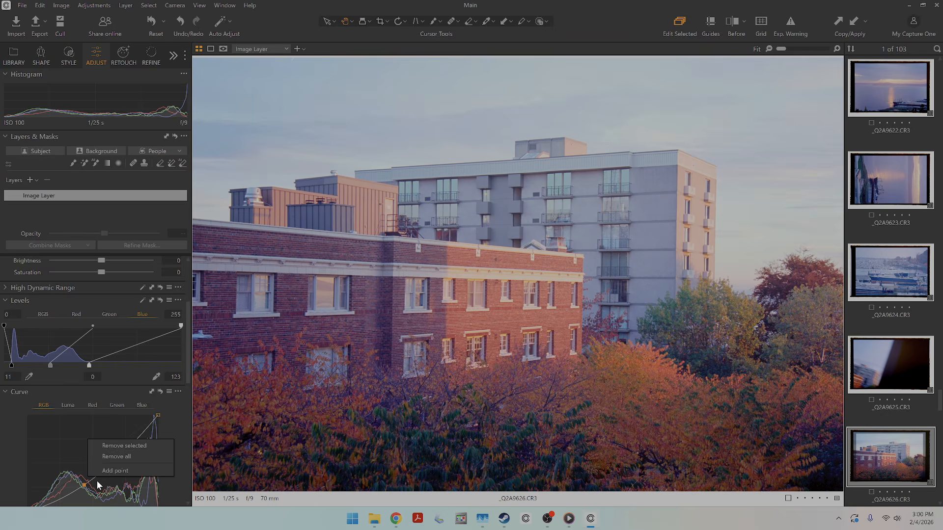
pyautogui.click(116, 448)
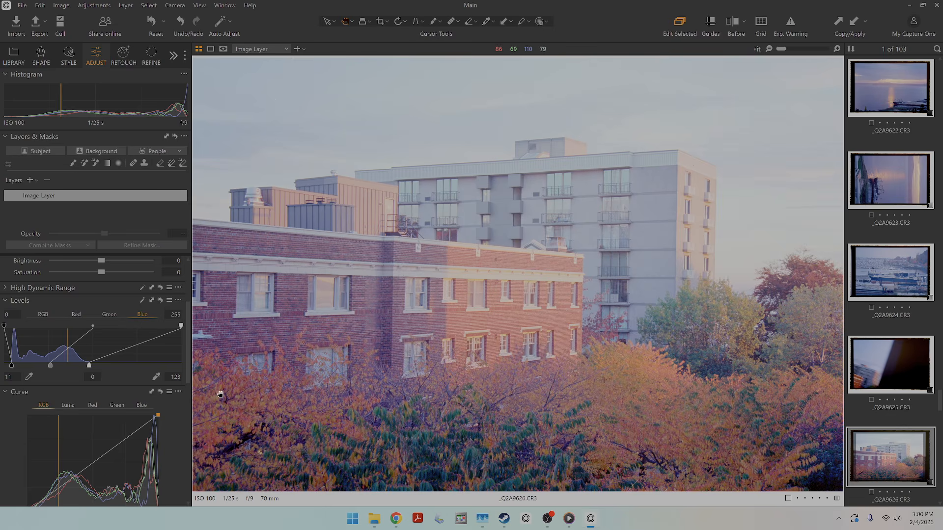
pyautogui.scroll(-2, 123, 429)
pyautogui.moveTo(96, 428); pyautogui.dragTo(100, 440)
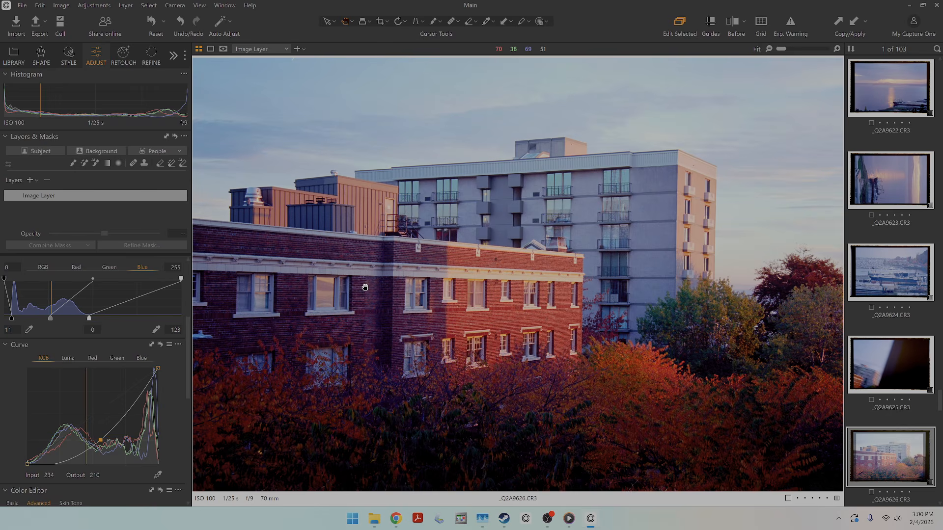
# Open the cloudy bay sunset _Q2A9628.CR3, lower its RGB curve's midtone point slightly and add a highlight point to increase contrast.
pyautogui.press('g')
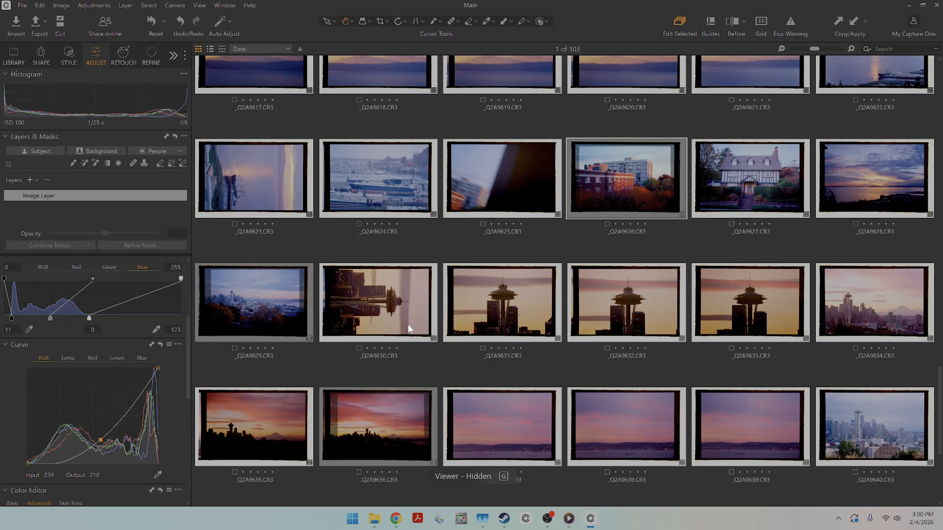
pyautogui.scroll(3, 294, 179)
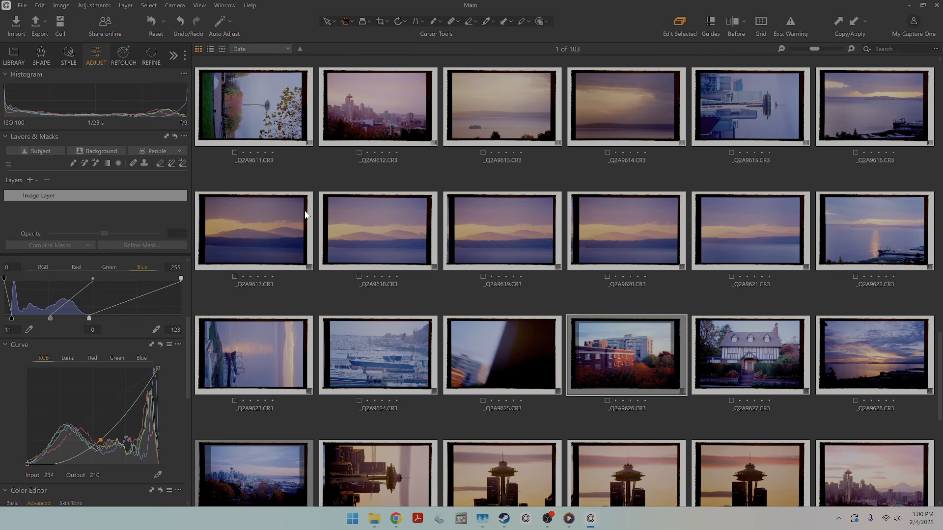
pyautogui.doubleClick(269, 346)
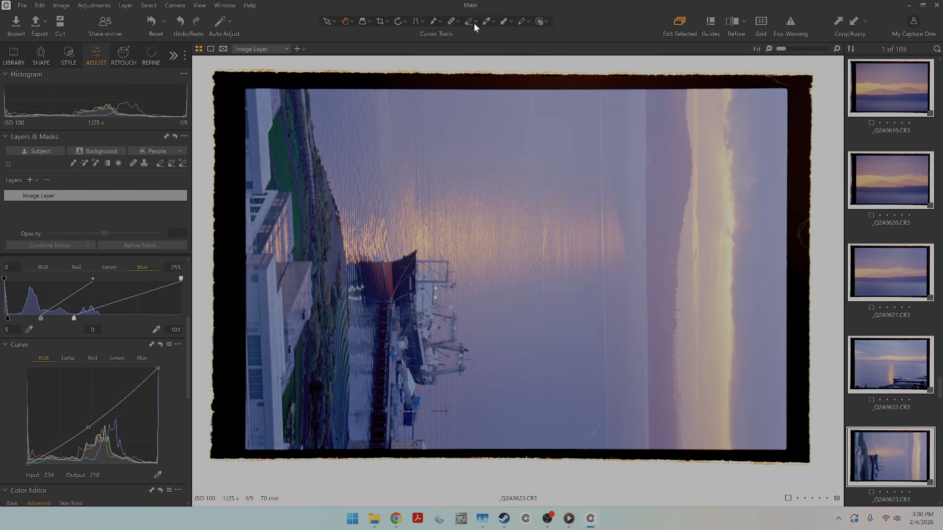
pyautogui.press('g')
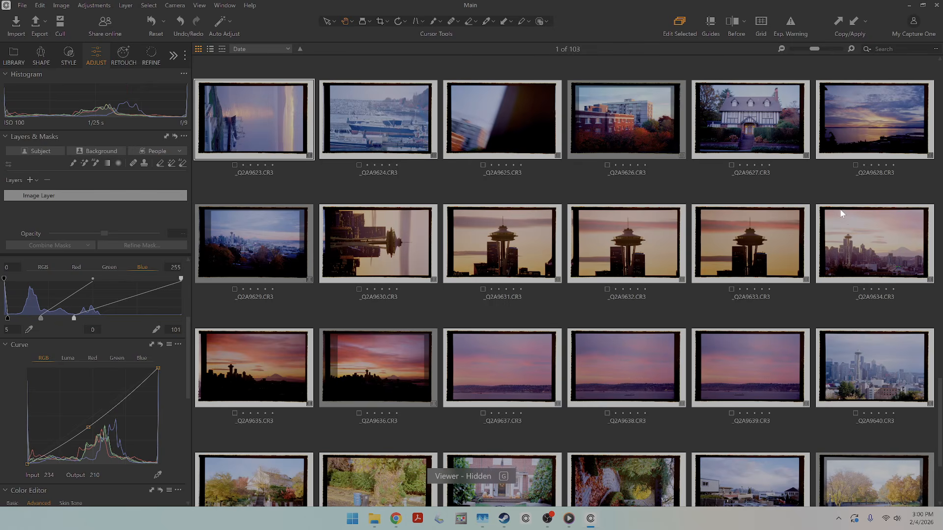
pyautogui.doubleClick(858, 124)
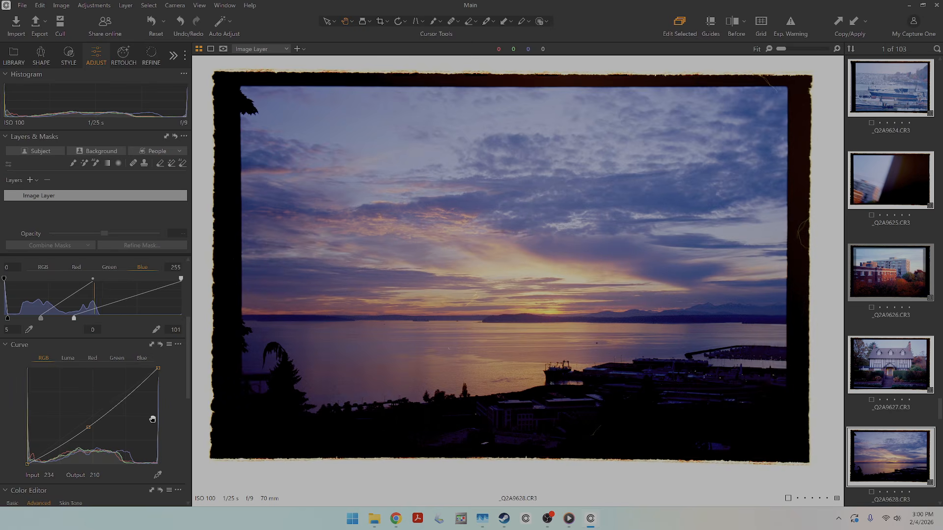
pyautogui.moveTo(88, 427); pyautogui.dragTo(86, 433)
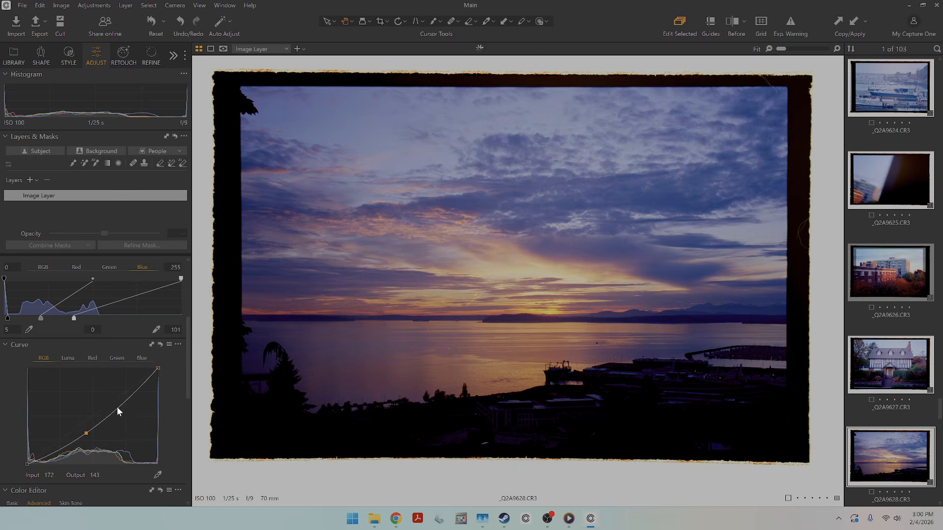
pyautogui.click(136, 388)
# Look through the older Seattle Kodak Gold 200 negatives in the thumbnail grid for a blank light-source reference frame.
pyautogui.press('g')
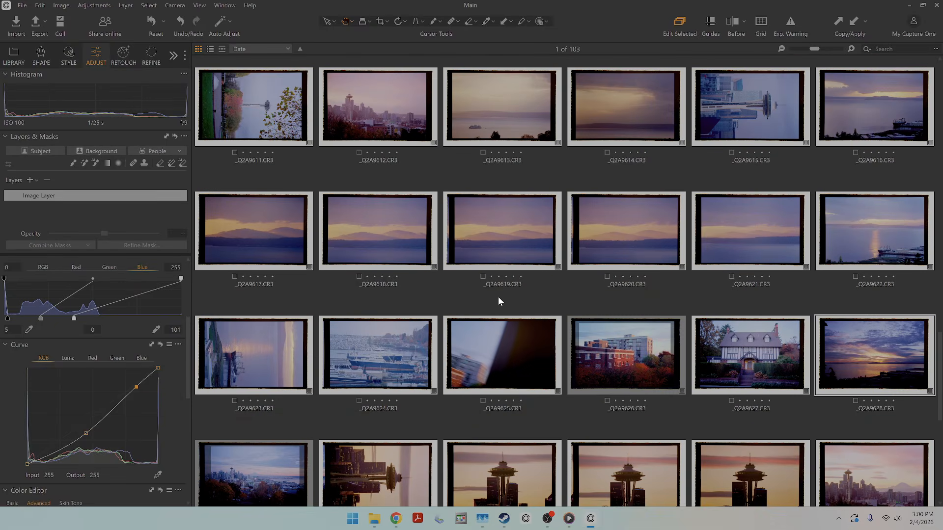
pyautogui.scroll(3, 451, 407)
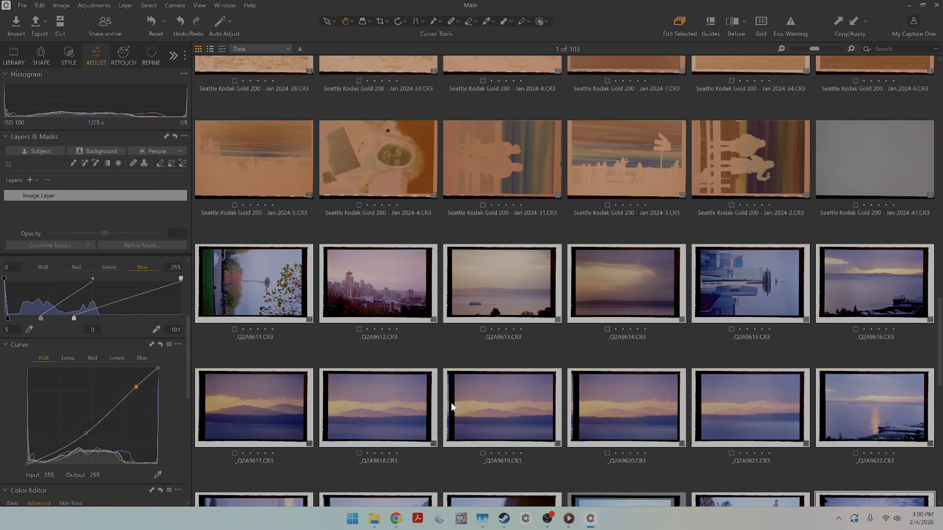
pyautogui.scroll(10, 451, 407)
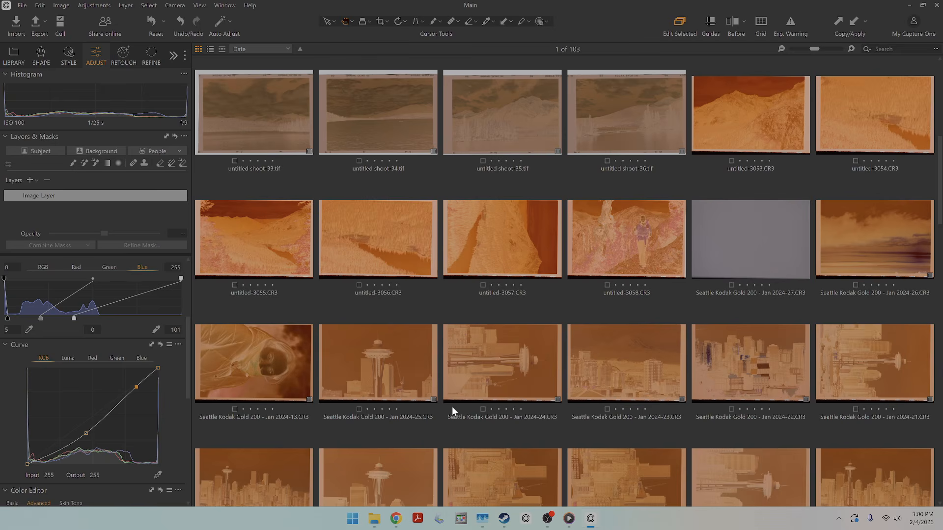
pyautogui.scroll(-1, 452, 411)
pyautogui.scroll(-5, 452, 407)
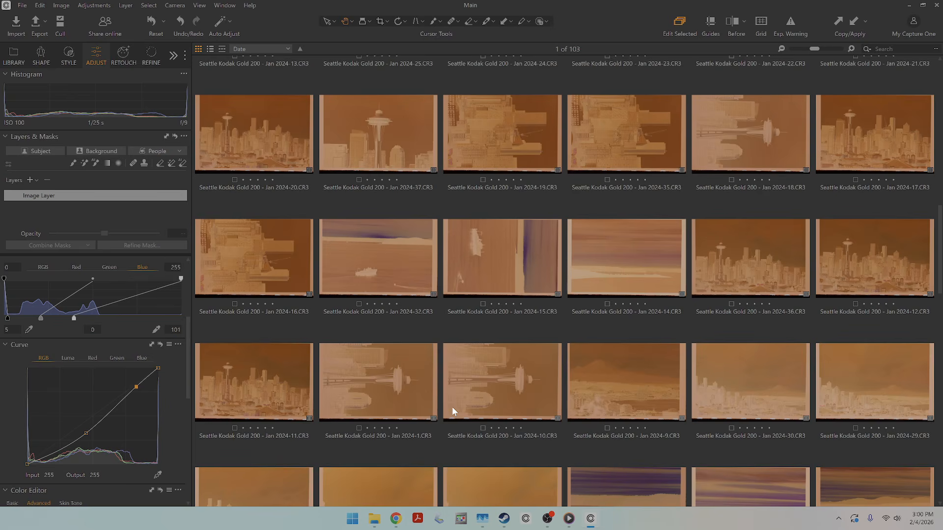
pyautogui.scroll(7, 452, 407)
pyautogui.scroll(-5, 462, 414)
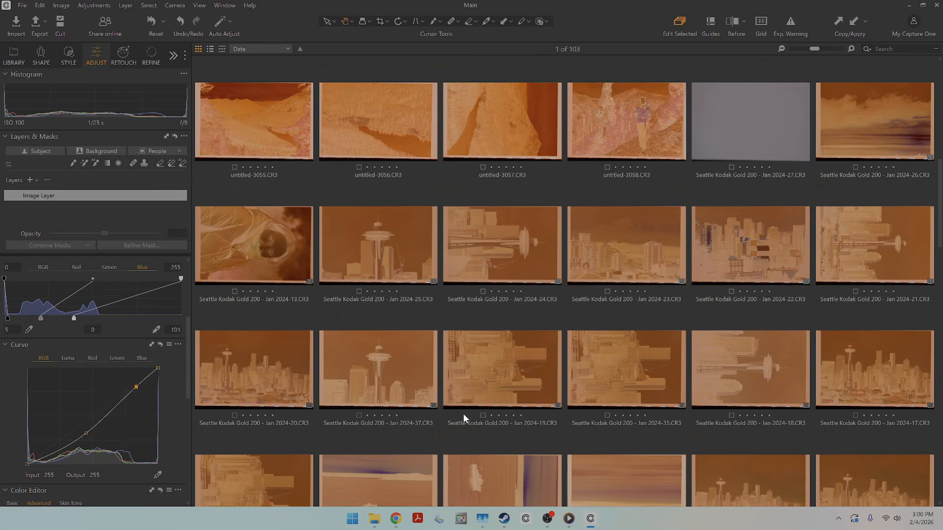
pyautogui.scroll(-6, 463, 413)
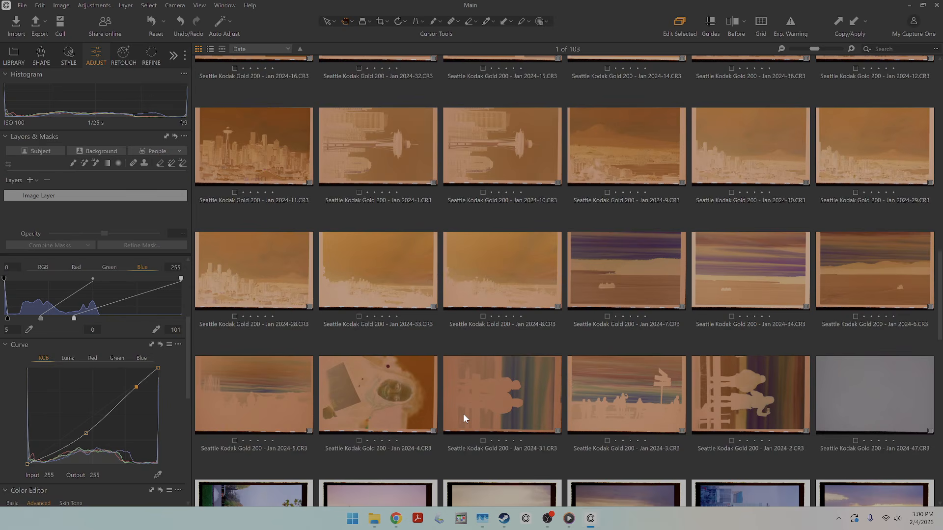
# Create an LCC profile from the blank gray frame Seattle Kodak Gold 200 - Jan 2024-47.CR3.
pyautogui.doubleClick(865, 388)
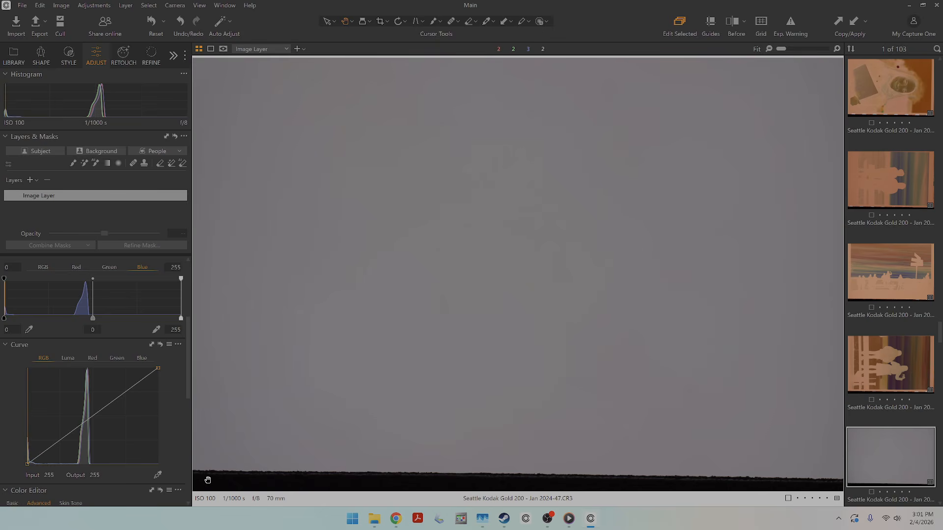
pyautogui.rightClick(892, 443)
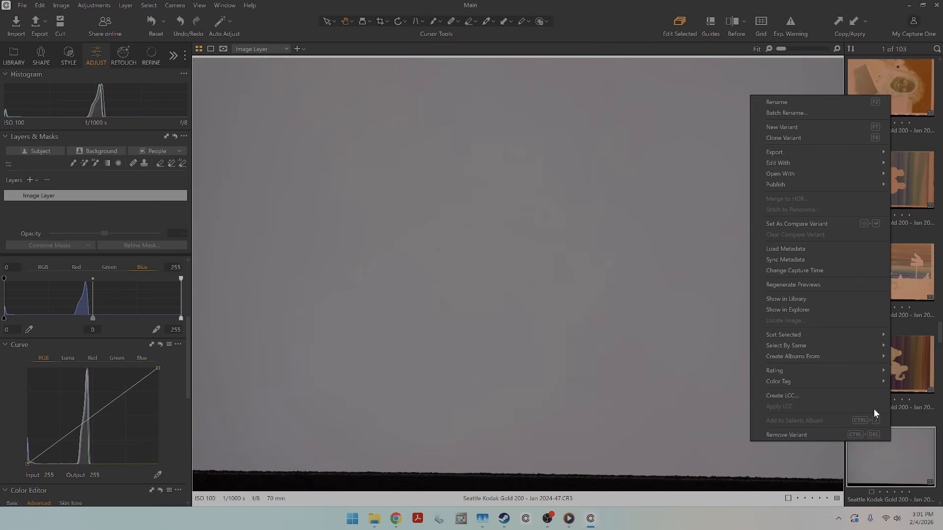
pyautogui.click(869, 395)
pyautogui.click(502, 282)
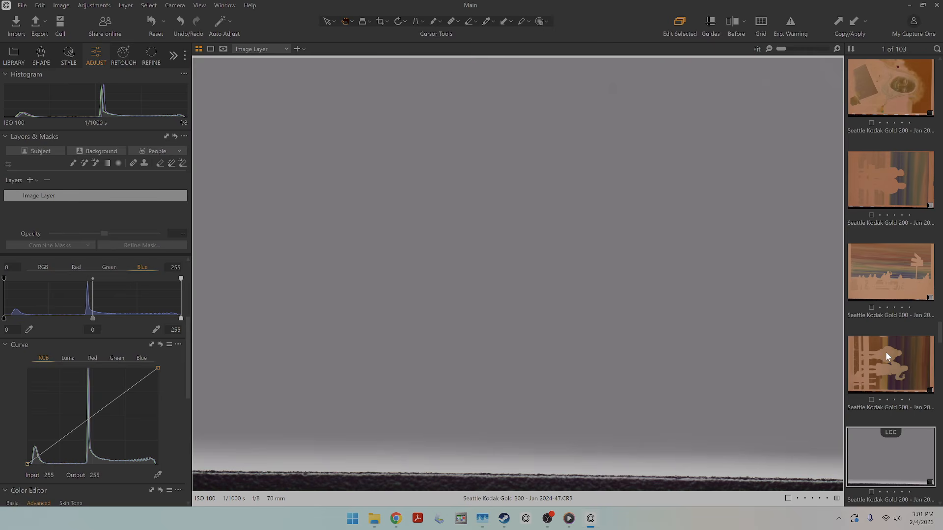
# Try applying the LCC profile from Seattle Kodak Gold 200 - Jan 2024-47.CR3 to the negative Jan 2024-22.CR3, and undo it.
pyautogui.press('g')
pyautogui.press('g')
pyautogui.press('g')
pyautogui.scroll(5, 844, 234)
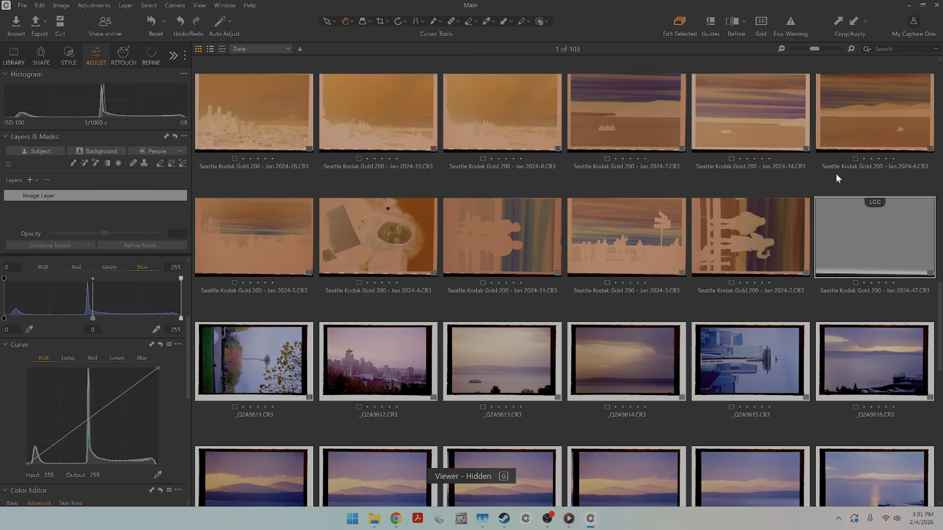
pyautogui.scroll(3, 818, 239)
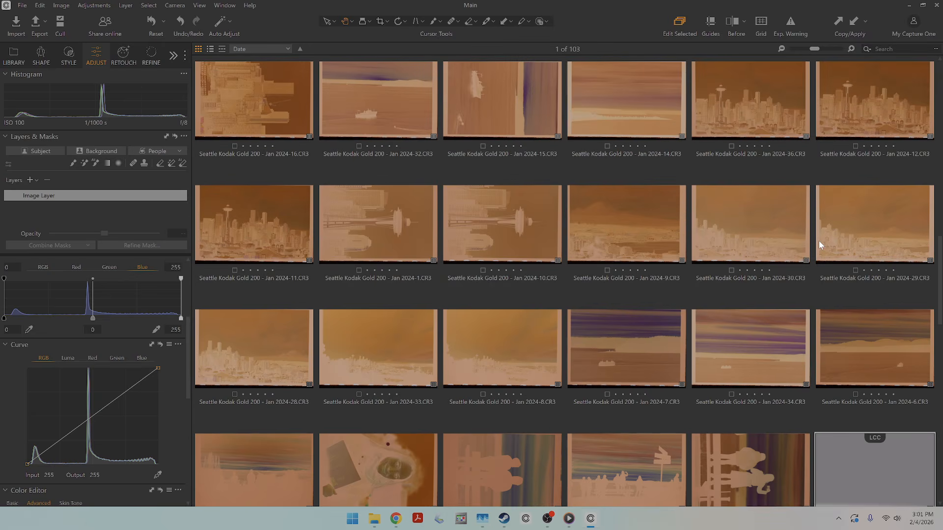
pyautogui.scroll(6, 620, 219)
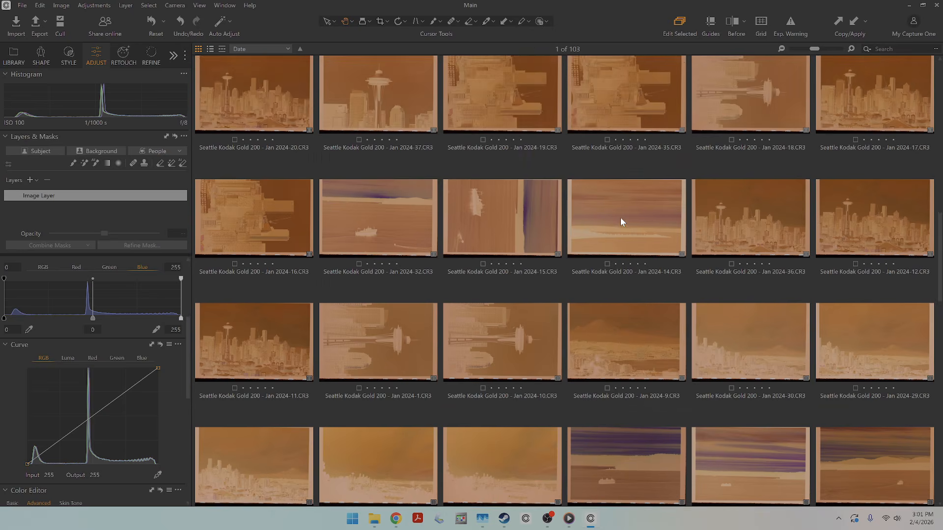
pyautogui.scroll(3, 620, 221)
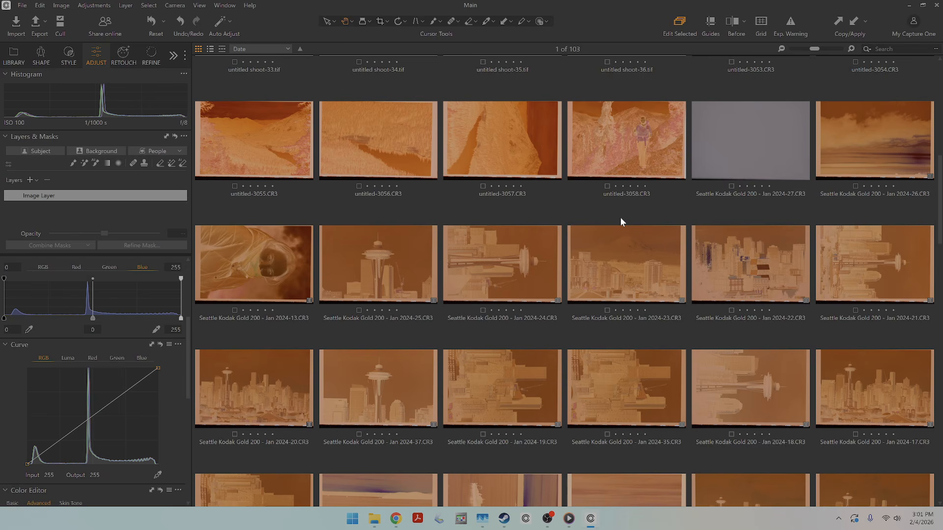
pyautogui.click(754, 269)
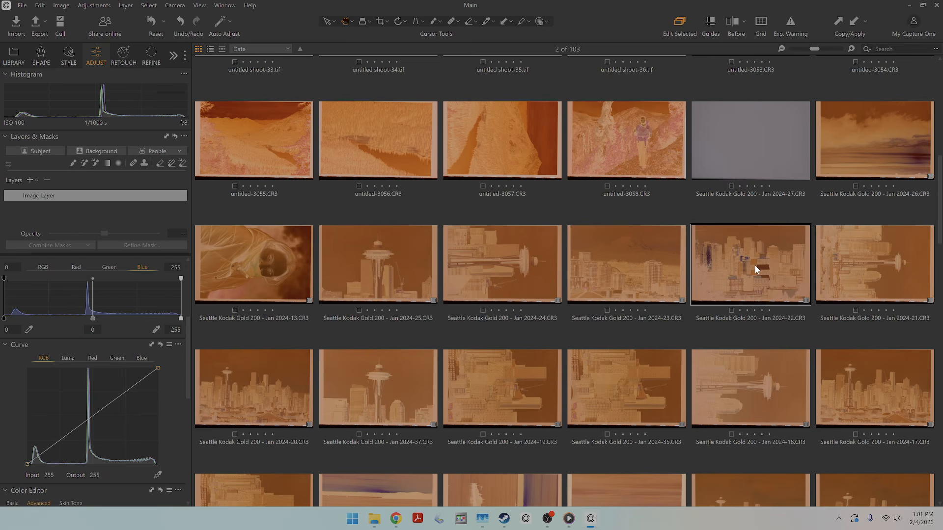
pyautogui.rightClick(754, 264)
pyautogui.click(788, 309)
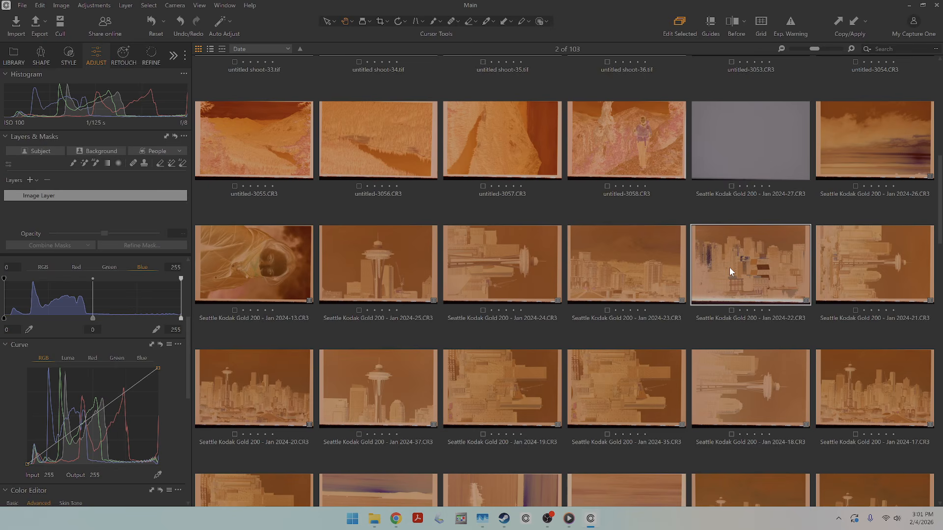
pyautogui.hotkey('ctrl', 'z')
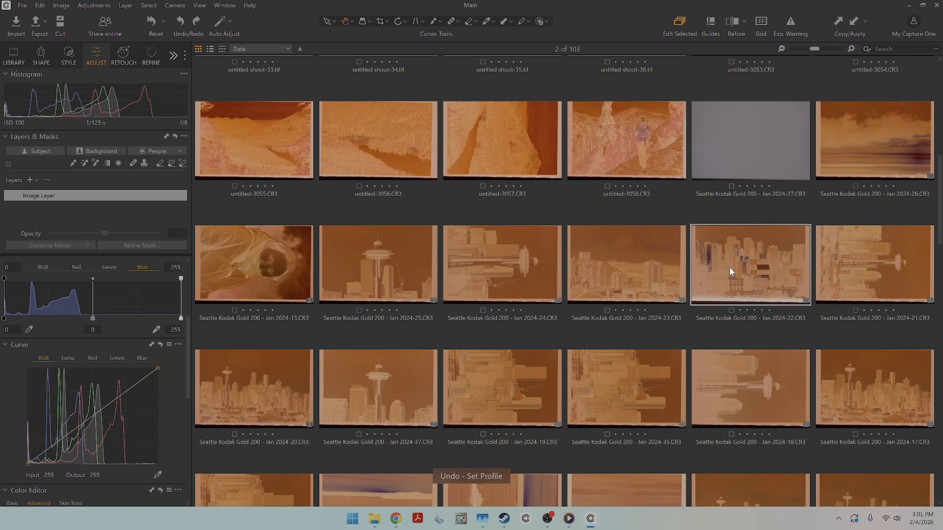
# View several Seattle Kodak Gold 200 negatives at full size, ending on the Space Needle skyline Jan 2024-20.CR3.
pyautogui.doubleClick(729, 267)
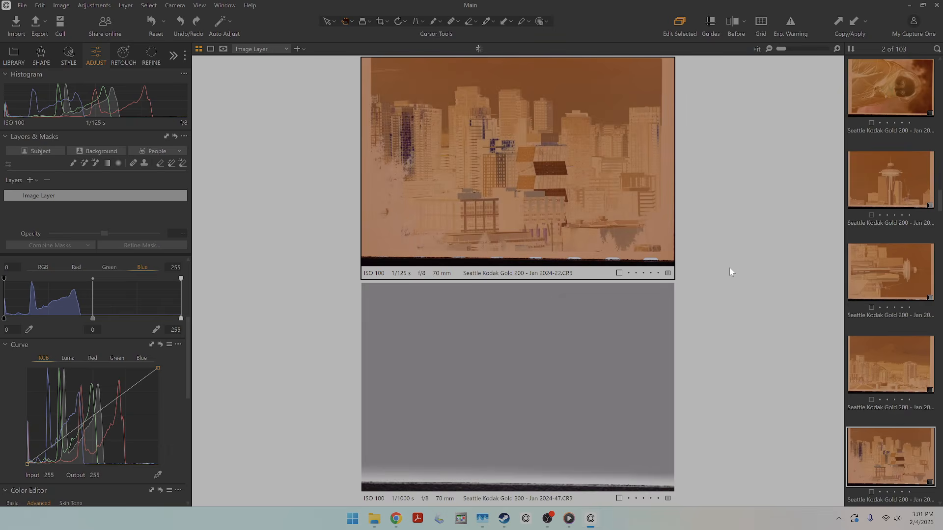
pyautogui.click(876, 189)
pyautogui.click(892, 283)
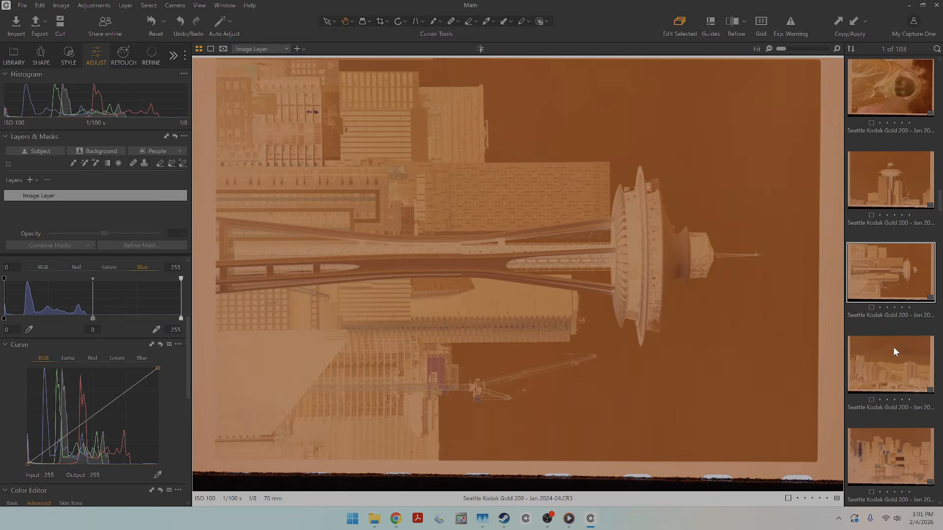
pyautogui.scroll(-3, 893, 347)
pyautogui.click(896, 383)
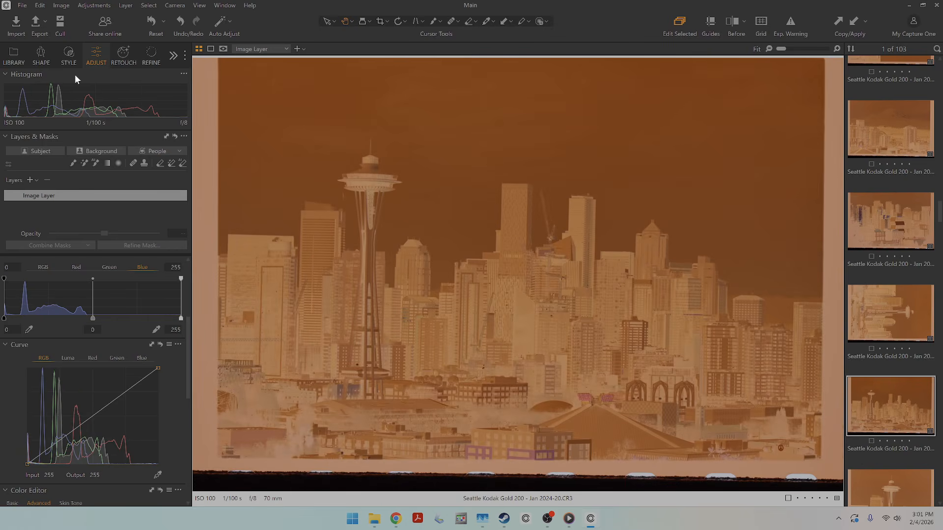
# Set the Space Needle skyline negative's base curve to Linear Response and pick its white balance from the film border.
pyautogui.click(40, 57)
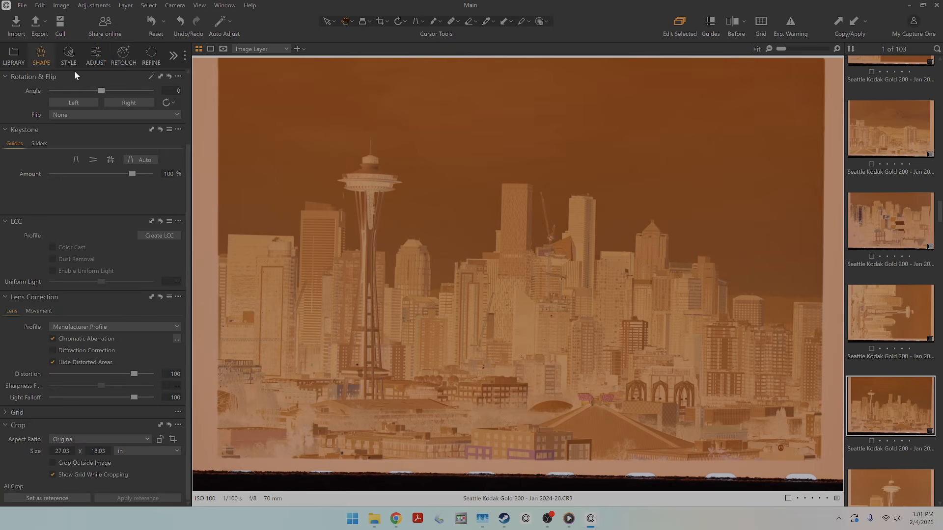
pyautogui.click(77, 58)
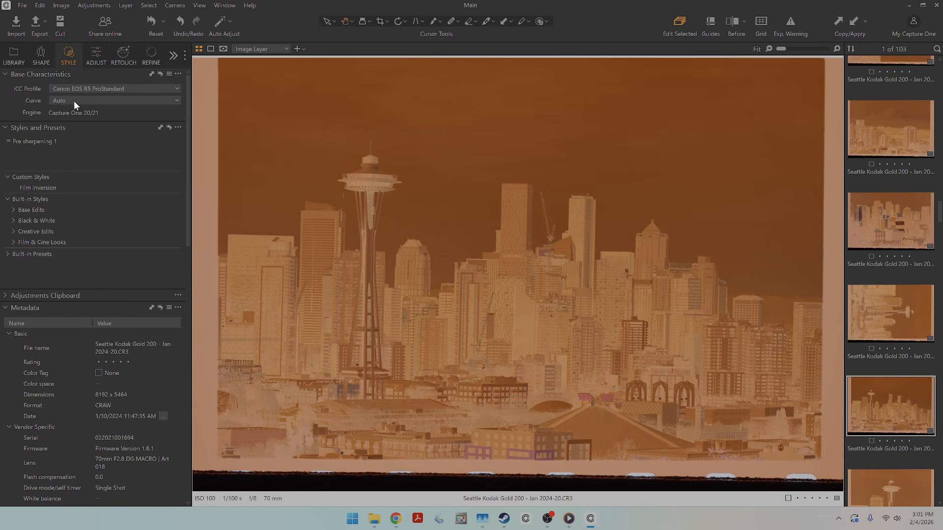
pyautogui.click(72, 100)
pyautogui.click(77, 158)
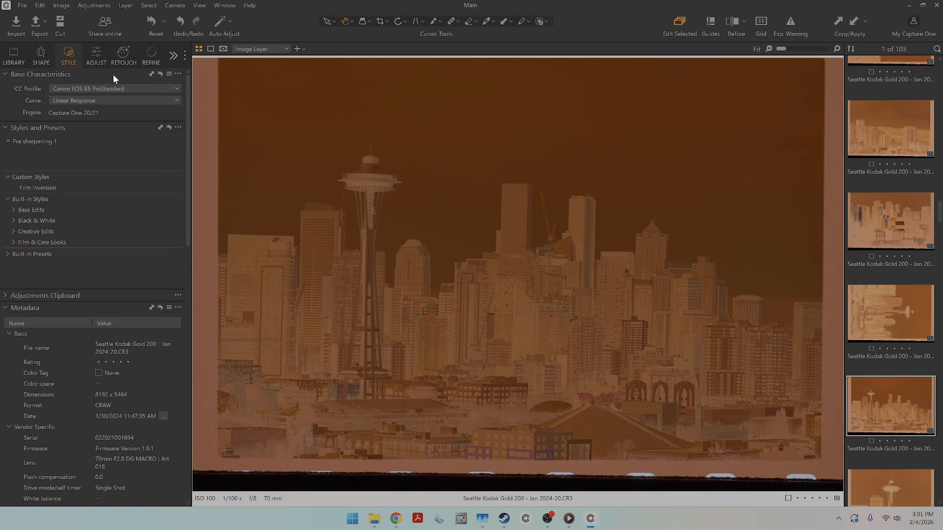
pyautogui.click(96, 55)
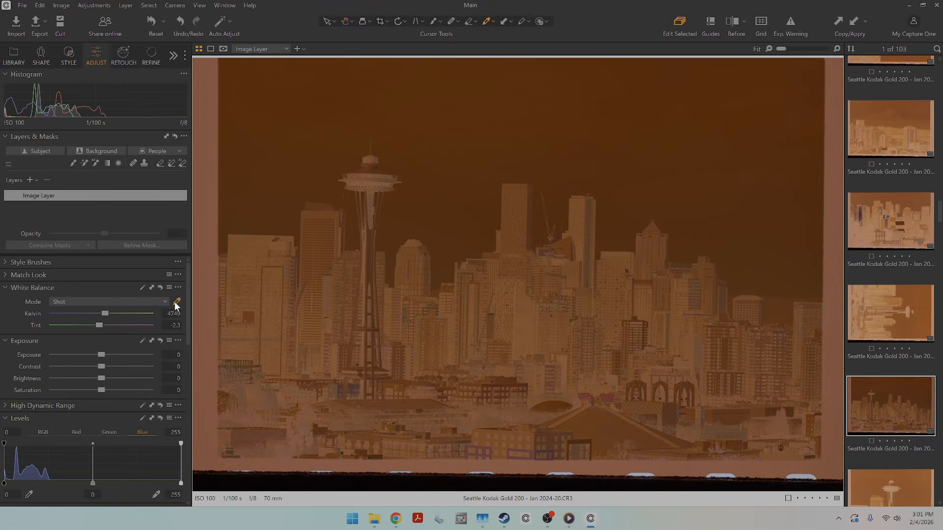
pyautogui.click(242, 195)
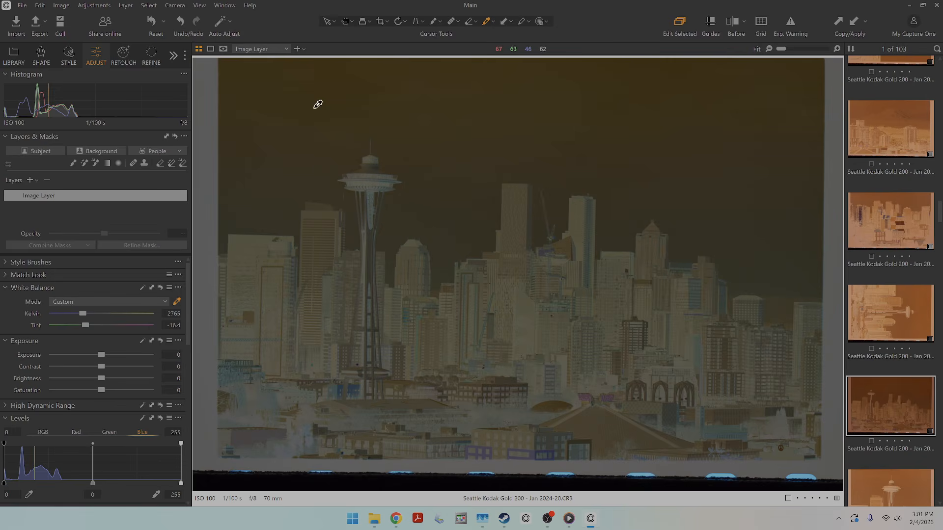
# Crop the skyline negative inside the film border to about 22.98 × 15.33 in and auto-adjust its levels.
pyautogui.click(379, 22)
pyautogui.moveTo(236, 77); pyautogui.dragTo(788, 371)
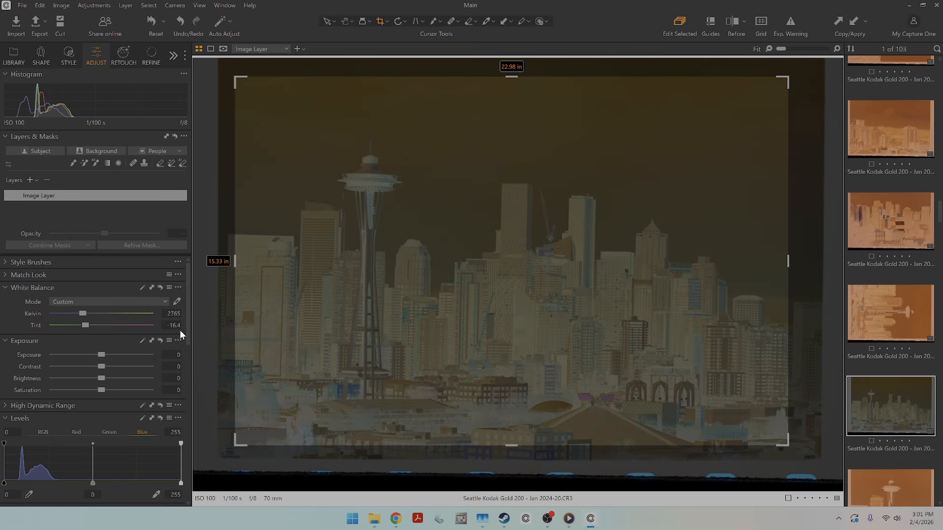
pyautogui.click(345, 22)
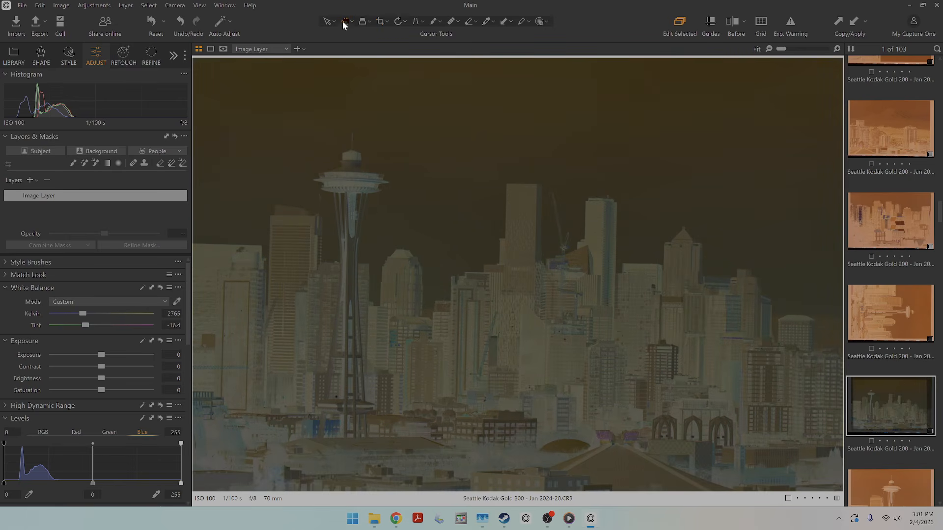
pyautogui.click(143, 415)
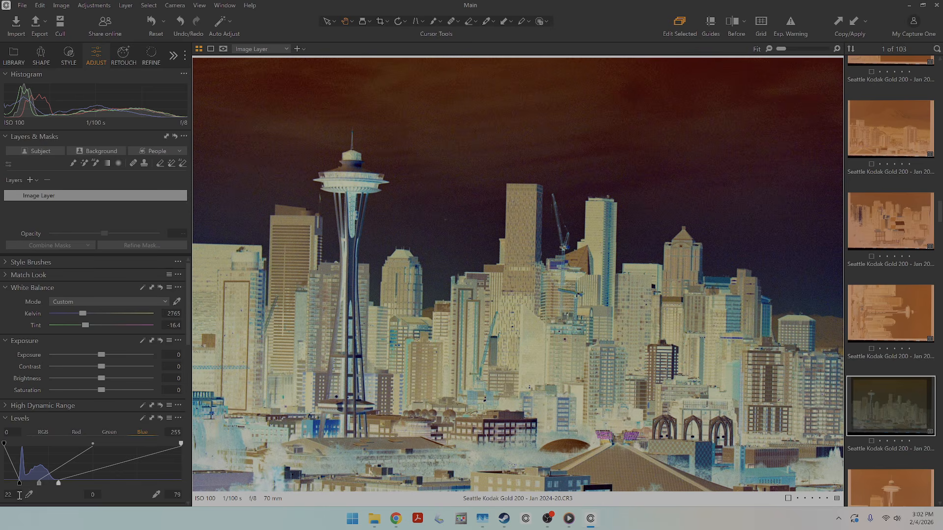
# Invert the RGB levels by setting shadow to 255 and highlight to 0, and pull the RGB curve's lower midtones down.
pyautogui.click(43, 433)
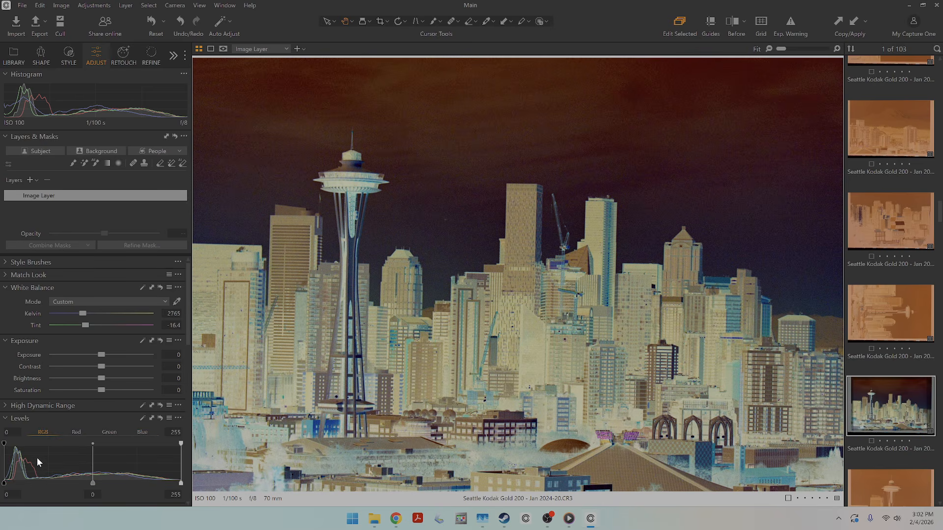
pyautogui.click(10, 494)
pyautogui.write('255')
pyautogui.press('Return')
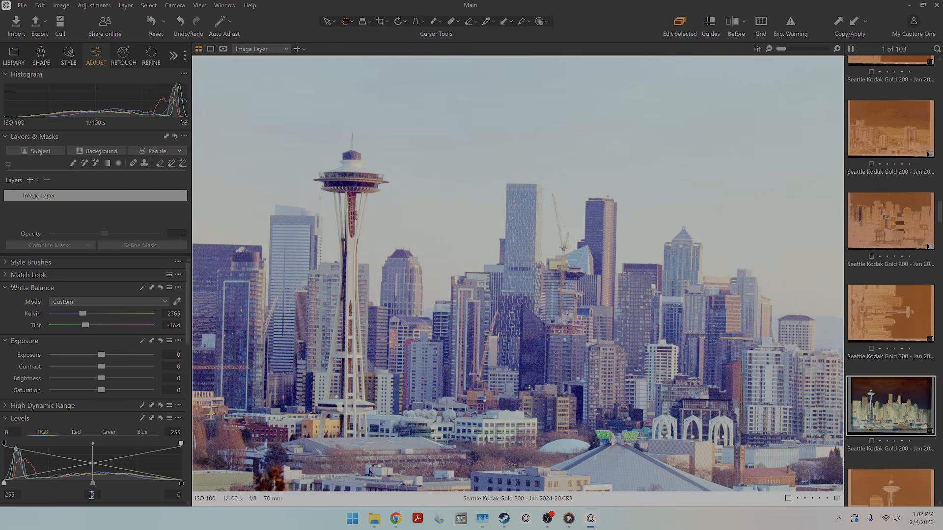
pyautogui.scroll(-3, 148, 378)
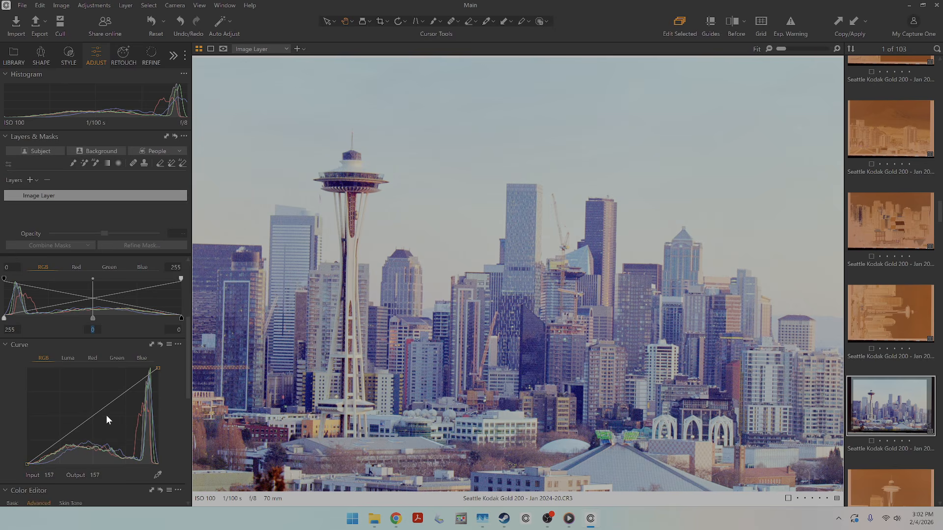
pyautogui.moveTo(77, 427); pyautogui.dragTo(87, 445)
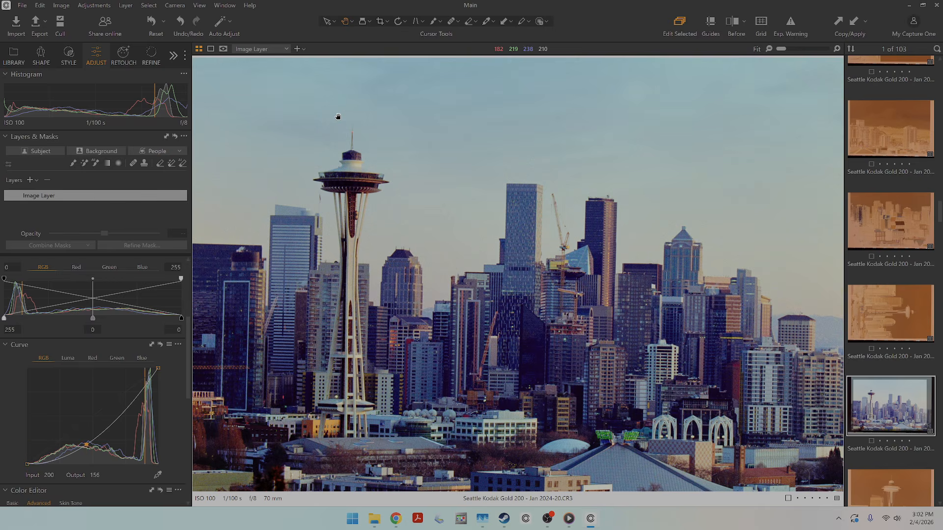
# Copy the skyline frame's adjustments and apply them to the negatives from Seattle Kodak Gold 200 - Jan 2024-26.CR3 through Jan 2024-2.CR3.
pyautogui.press('g')
pyautogui.scroll(2, 274, 152)
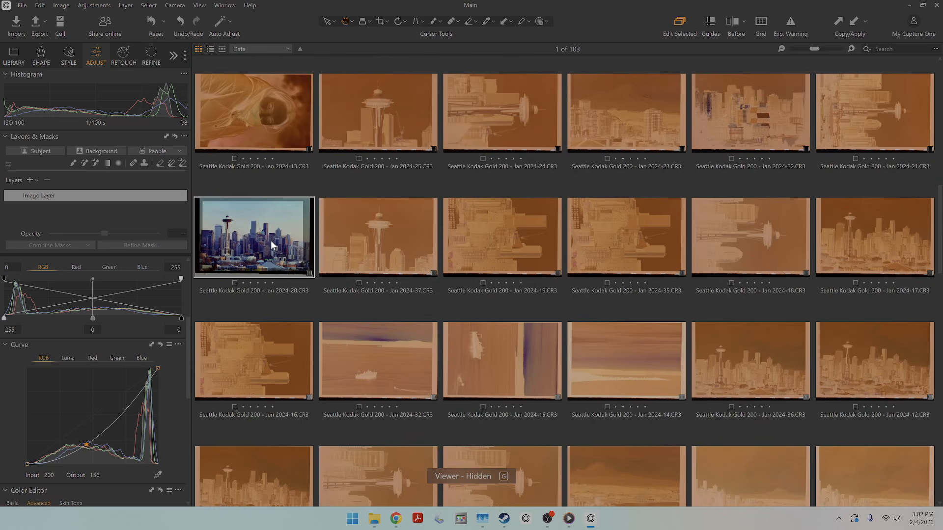
pyautogui.click(839, 21)
pyautogui.scroll(4, 721, 261)
pyautogui.click(918, 218)
pyautogui.scroll(-1, 837, 326)
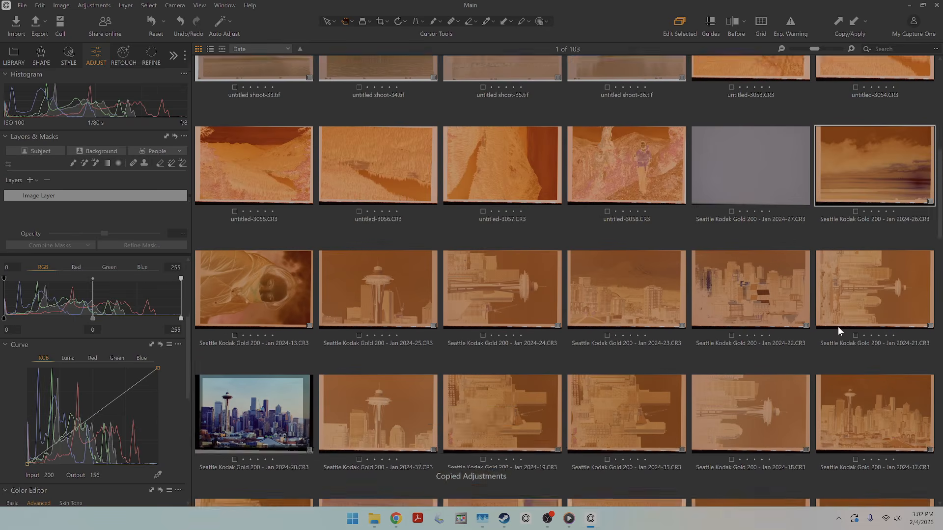
pyautogui.scroll(-10, 837, 326)
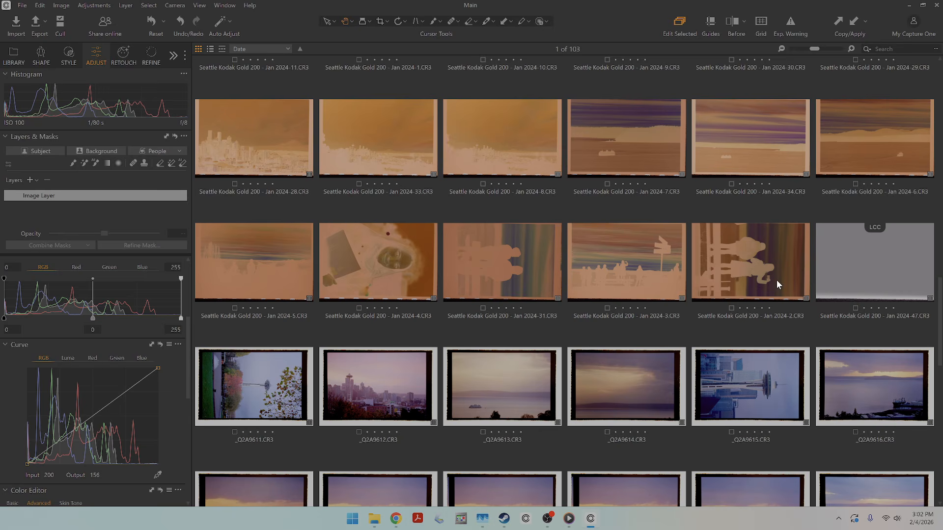
pyautogui.keyDown('shift'); pyautogui.click(776, 281); pyautogui.keyUp('shift')
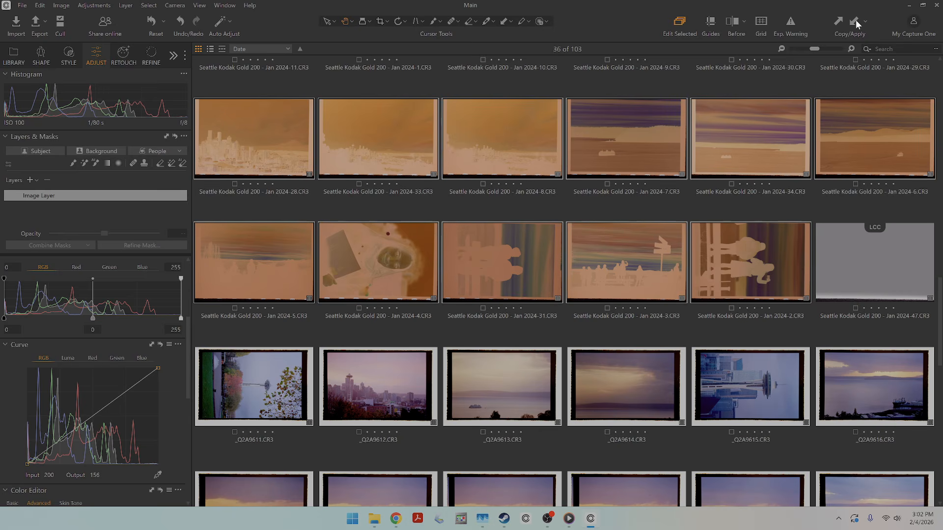
pyautogui.hotkey('ctrl', 'shift', 'v')
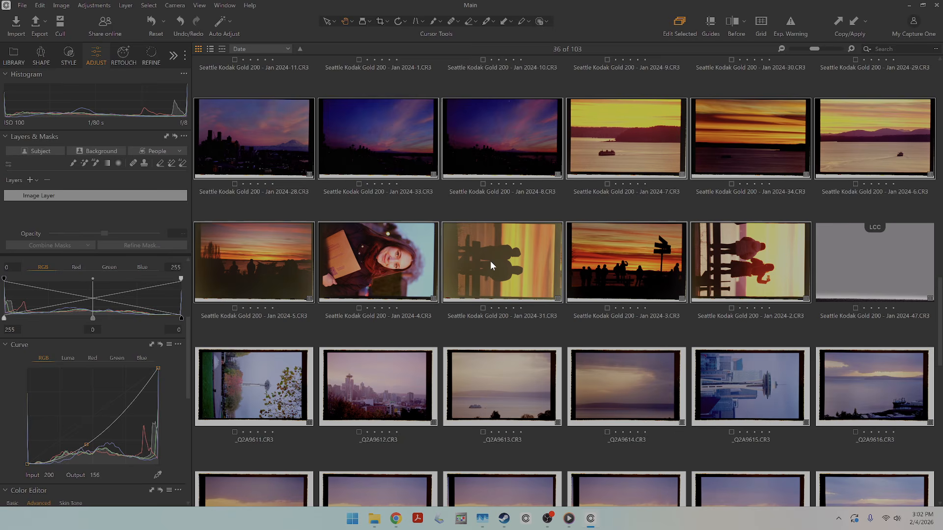
# View the converted sunset frame with the signpost, Jan 2024-3.CR3, alone at full size.
pyautogui.doubleClick(632, 258)
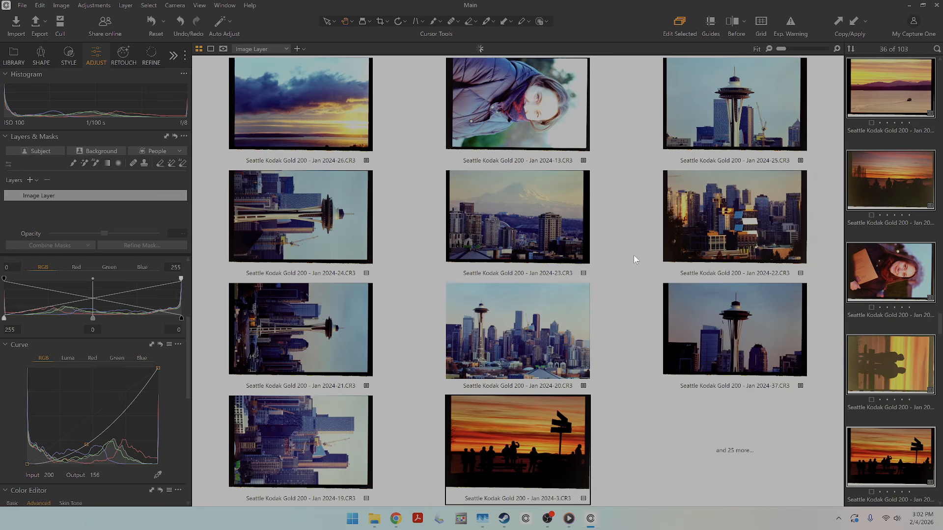
pyautogui.press('g')
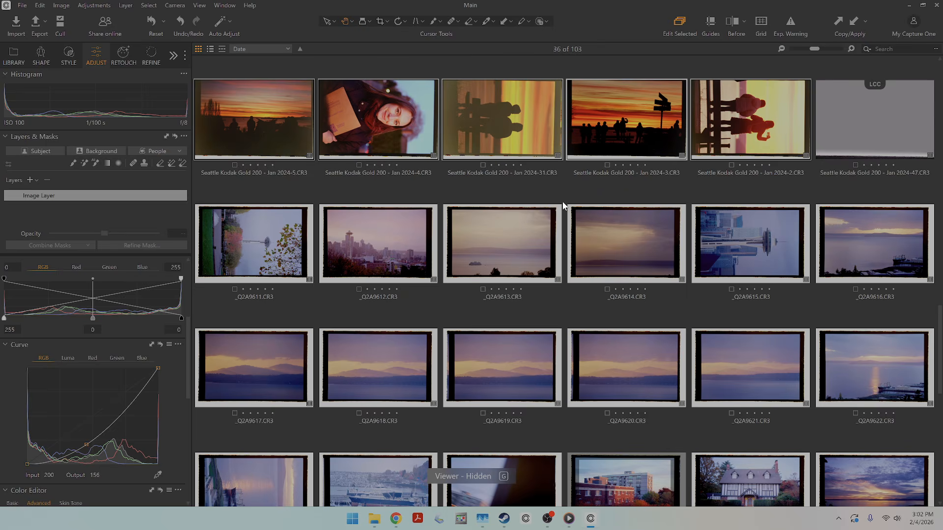
pyautogui.scroll(1, 670, 334)
pyautogui.click(632, 167)
pyautogui.doubleClick(632, 163)
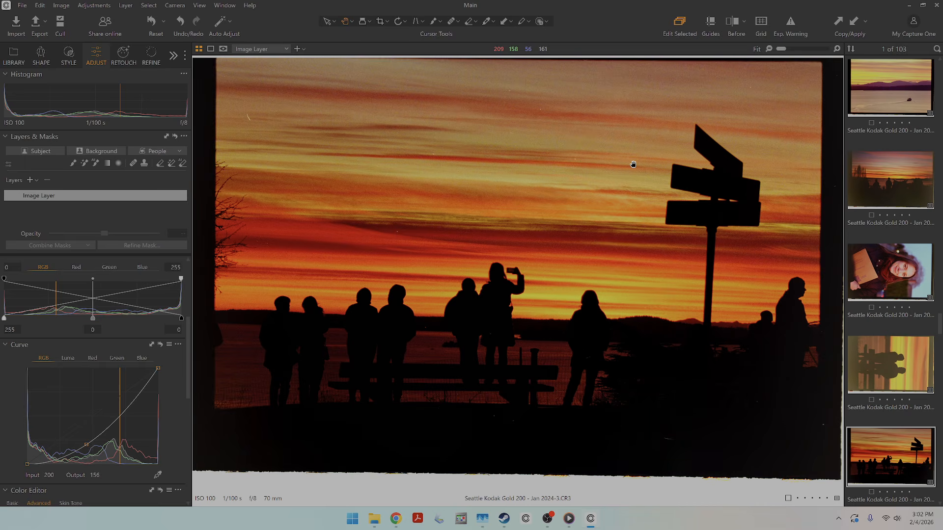
# Apply the LCC profile from Jan 2024-47.CR3 to the sideways couple silhouette Jan 2024-31.CR3 and inspect the image up close.
pyautogui.press('Left')
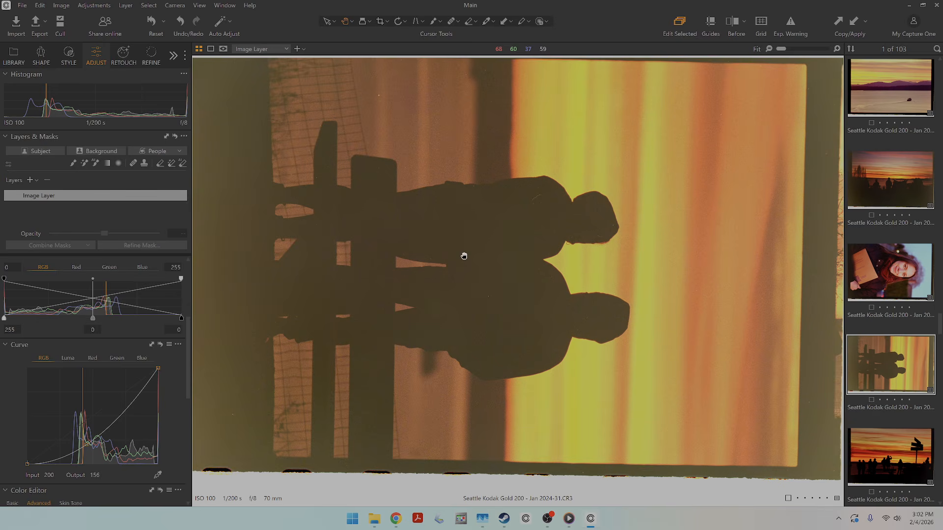
pyautogui.scroll(-3, 877, 339)
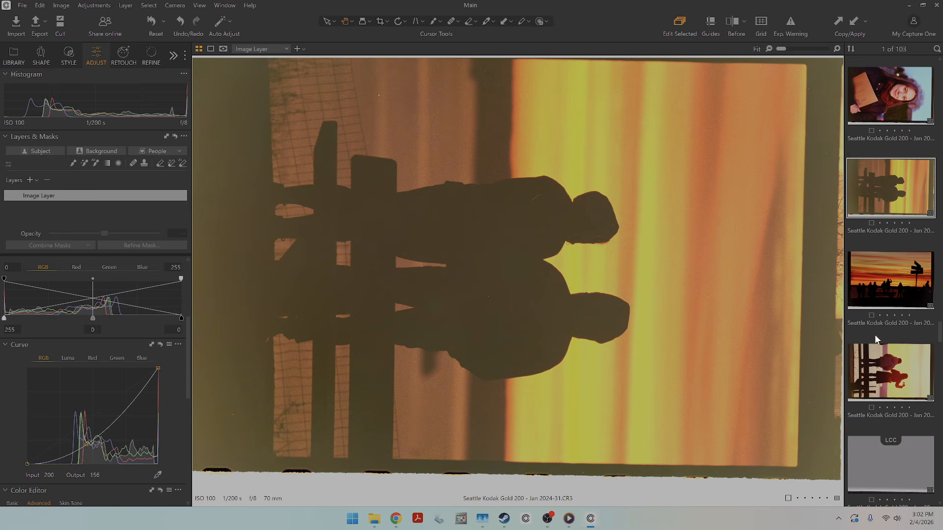
pyautogui.keyDown('ctrl'); pyautogui.click(897, 462); pyautogui.keyUp('ctrl')
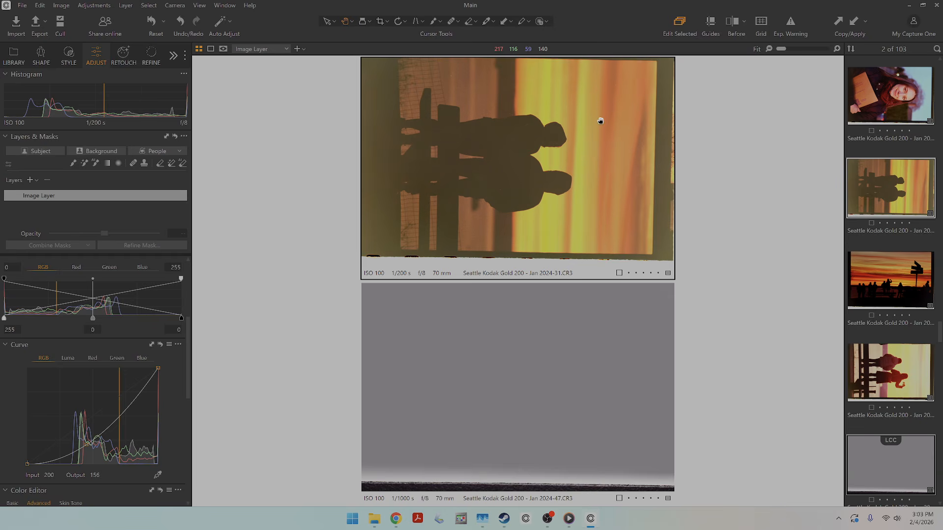
pyautogui.moveTo(599, 120); pyautogui.dragTo(716, 310)
pyautogui.rightClick(881, 210)
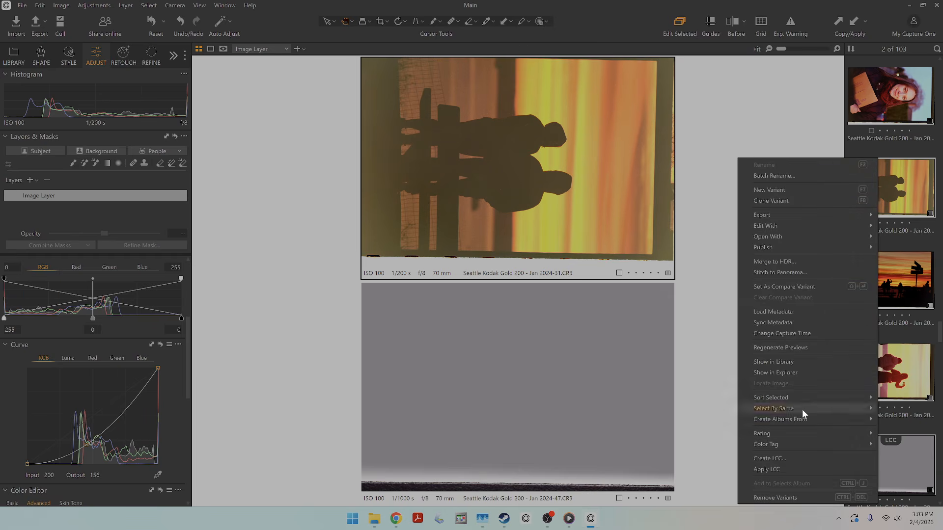
pyautogui.click(793, 466)
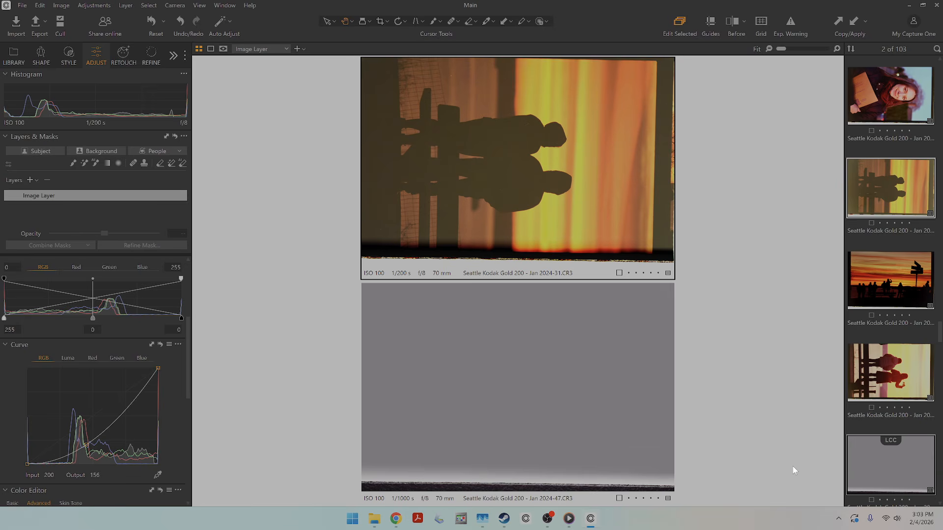
pyautogui.scroll(2, 372, 127)
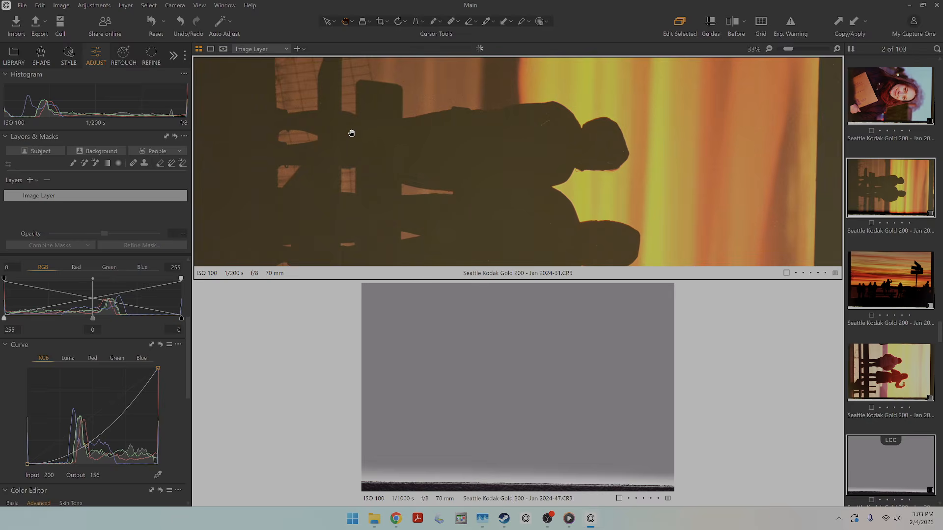
pyautogui.scroll(-1, 344, 135)
# Select only the couple silhouette Jan 2024-31.CR3 and crop it inside the film border to about 23.07 × 15.39 in.
pyautogui.click(893, 99)
pyautogui.click(882, 180)
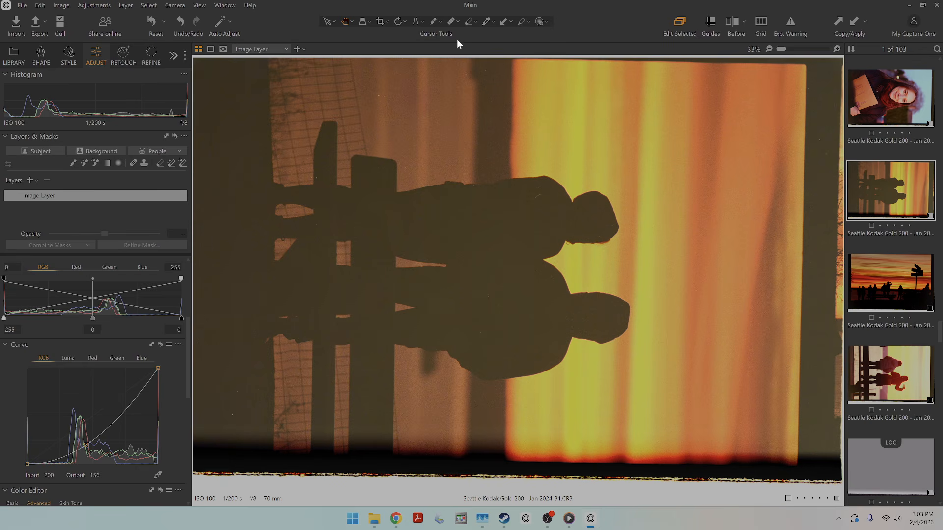
pyautogui.click(380, 21)
pyautogui.moveTo(231, 71); pyautogui.dragTo(788, 317)
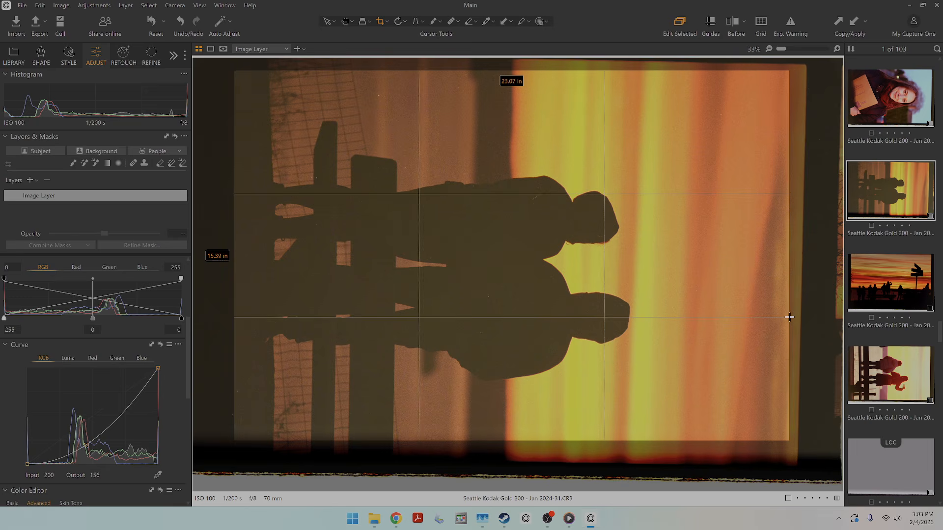
pyautogui.click(345, 21)
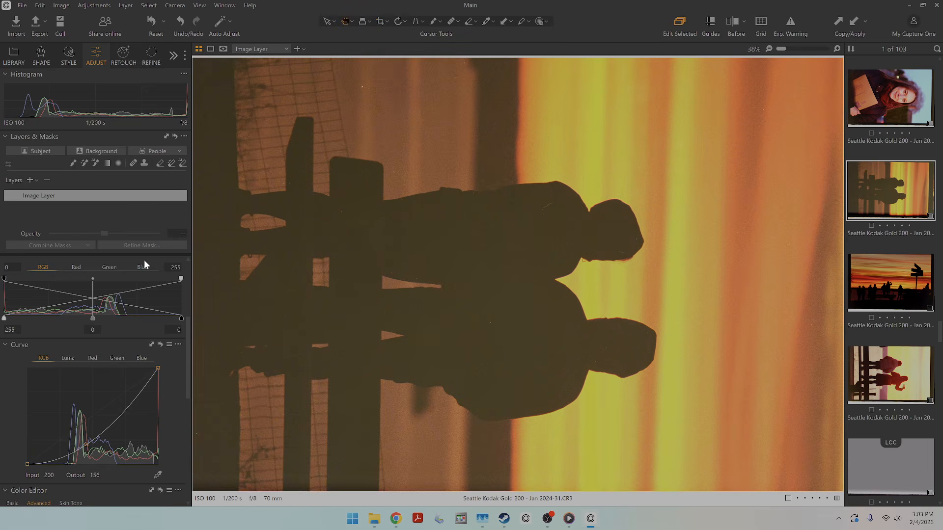
# Try auto-adjusting the levels of the couple silhouette frame, and undo it.
pyautogui.scroll(2, 148, 286)
pyautogui.click(143, 300)
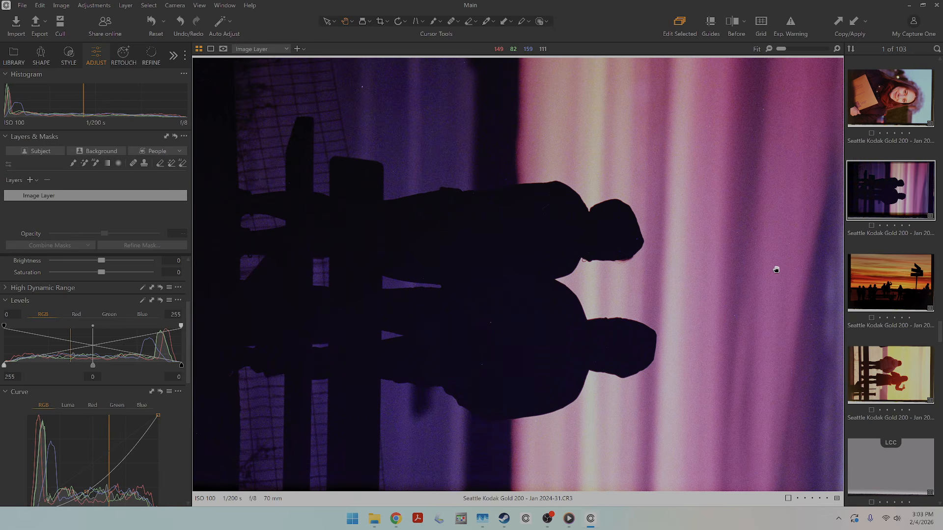
pyautogui.hotkey('ctrl', 'z')
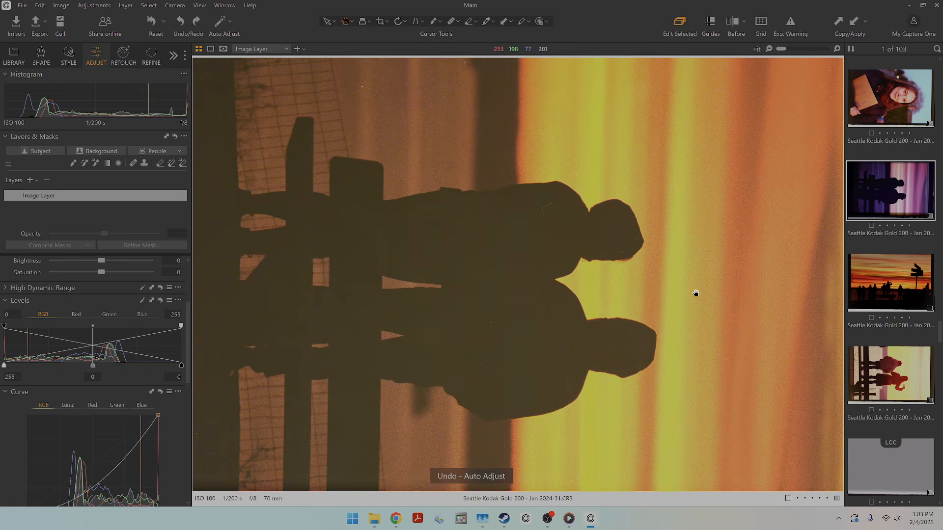
# Set the couple silhouette's RGB levels shadow value to 184 and rotate the frame 90° counterclockwise to upright portrait.
pyautogui.scroll(-1, 114, 292)
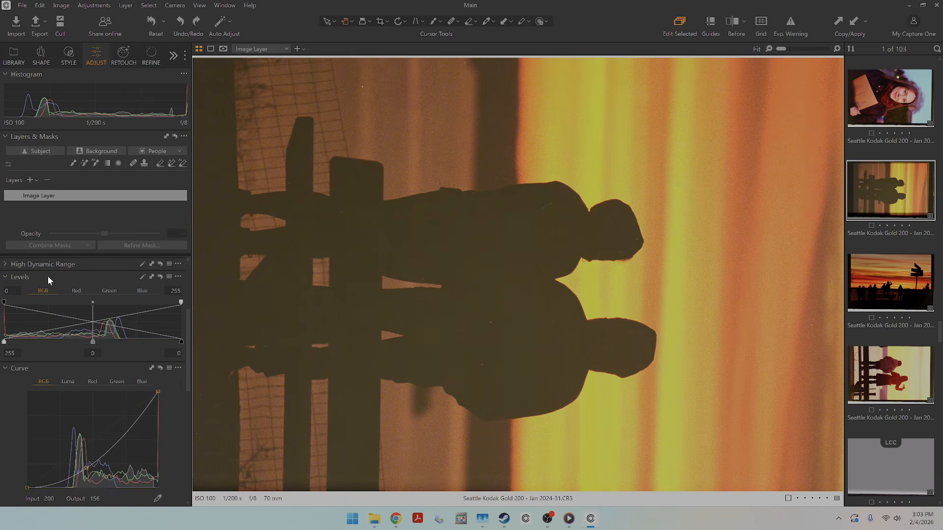
pyautogui.moveTo(181, 343); pyautogui.dragTo(132, 348)
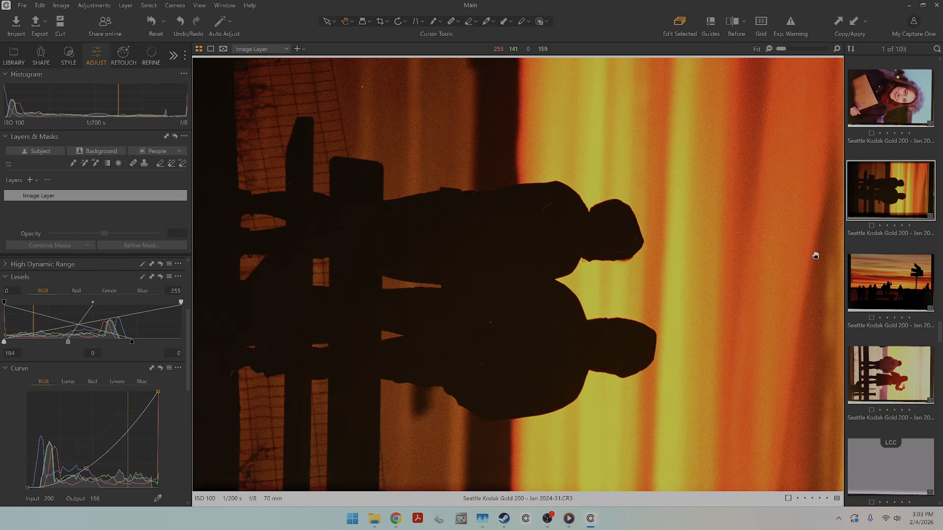
pyautogui.click(398, 21)
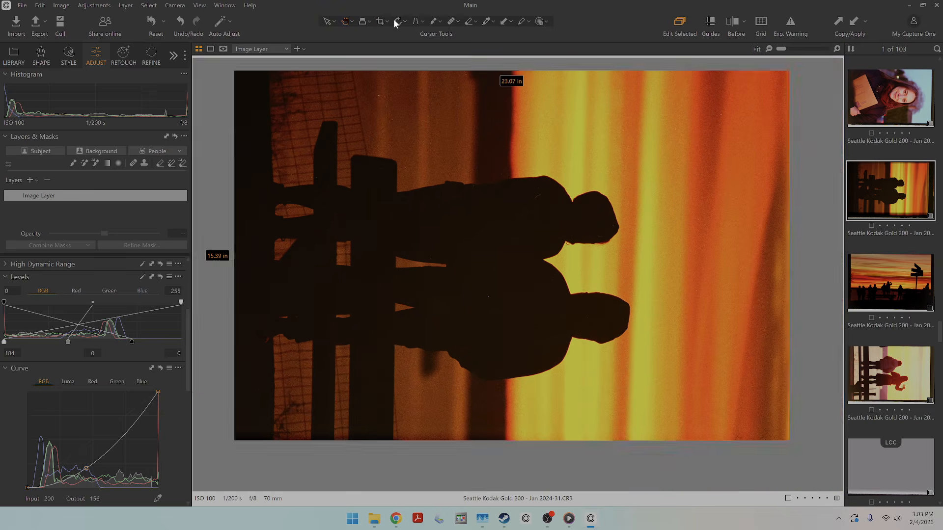
pyautogui.click(444, 202)
pyautogui.click(444, 202)
pyautogui.click(444, 202)
pyautogui.scroll(3, 492, 255)
pyautogui.scroll(-3, 492, 255)
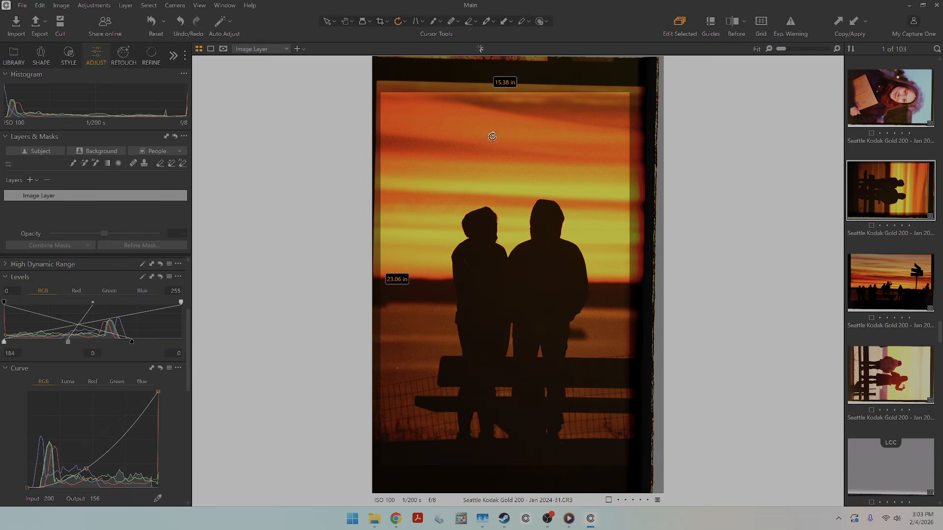
# Review the converted frames Jan 2024-5.CR3, Jan 2024-7.CR3 and Jan 2024-9.CR3 enlarged, one after another.
pyautogui.click(346, 22)
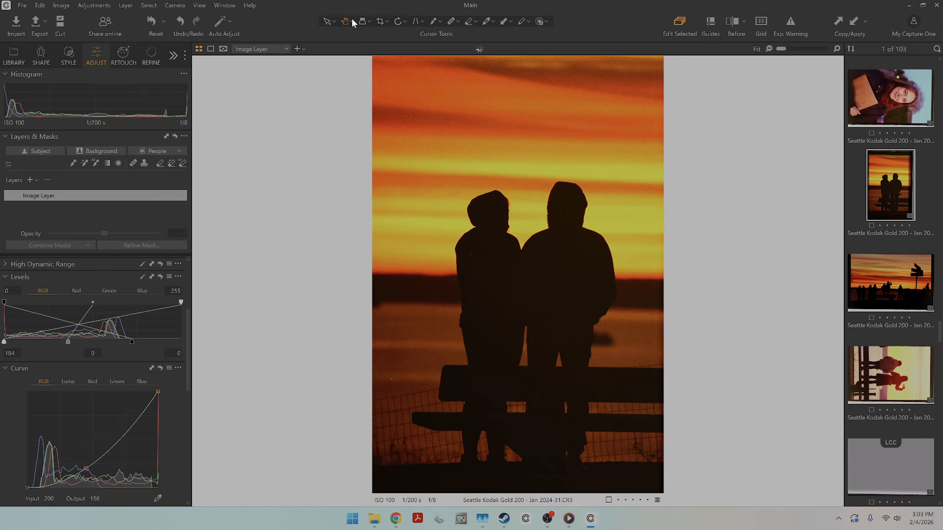
pyautogui.press('g')
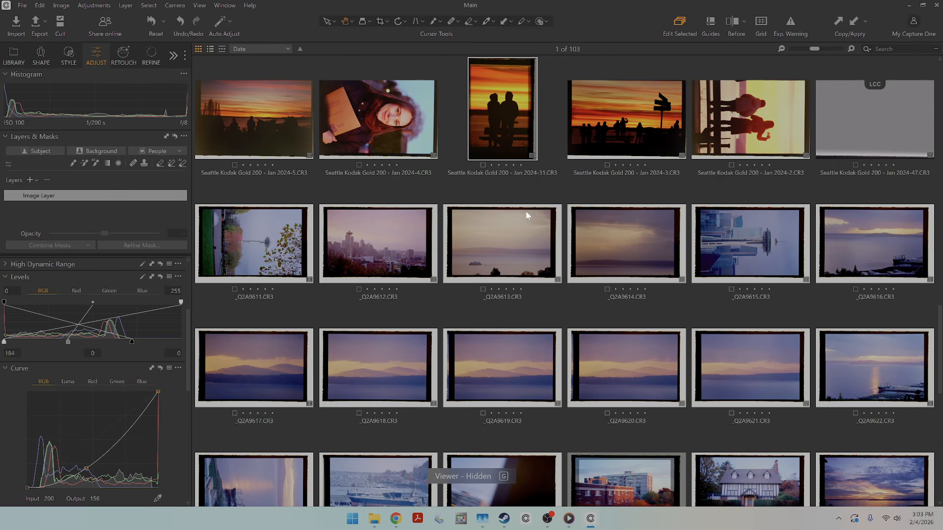
pyautogui.doubleClick(248, 127)
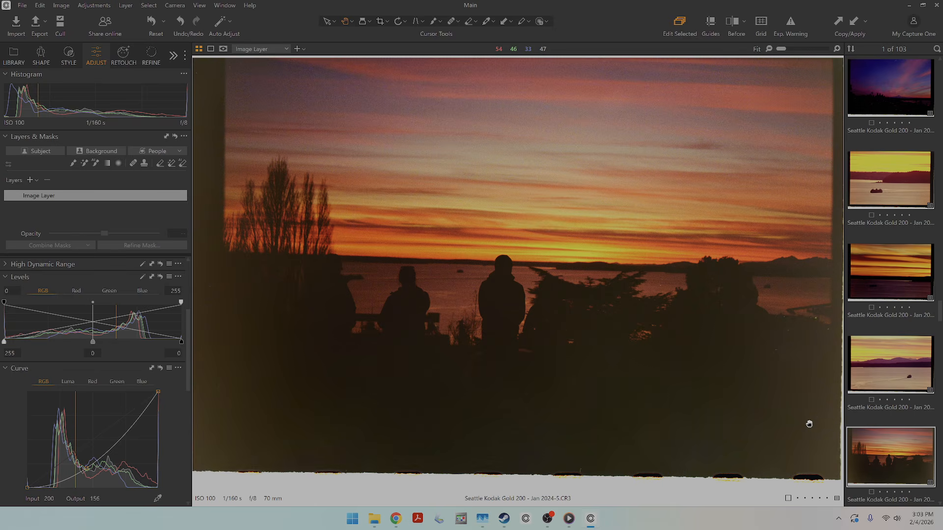
pyautogui.press('g')
pyautogui.scroll(2, 630, 352)
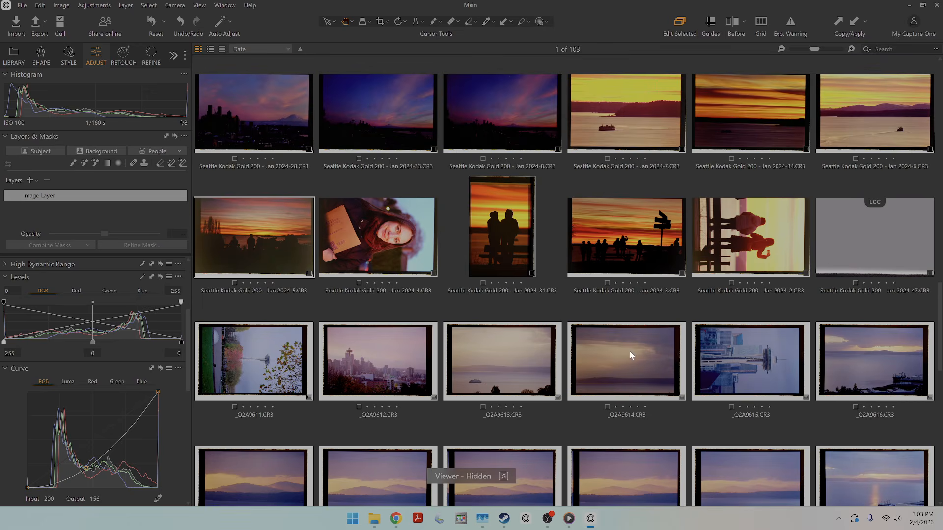
pyautogui.scroll(5, 631, 358)
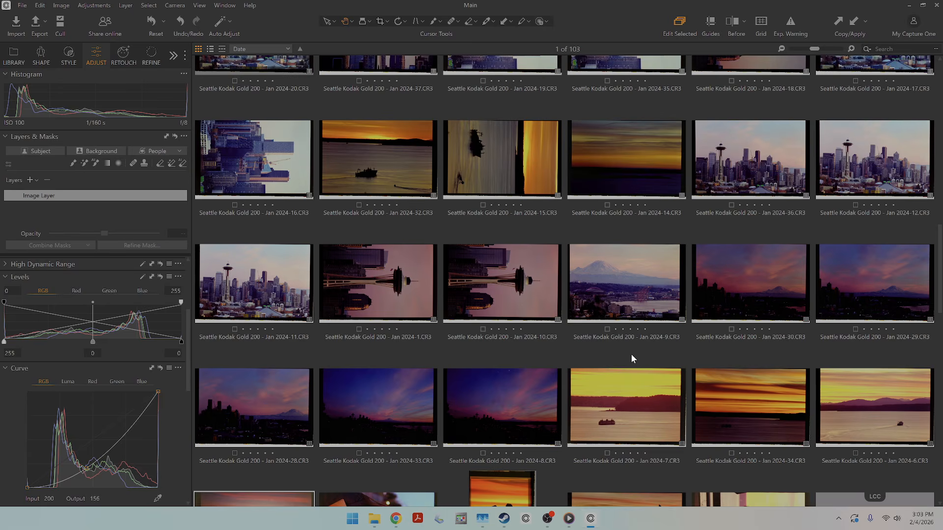
pyautogui.doubleClick(625, 419)
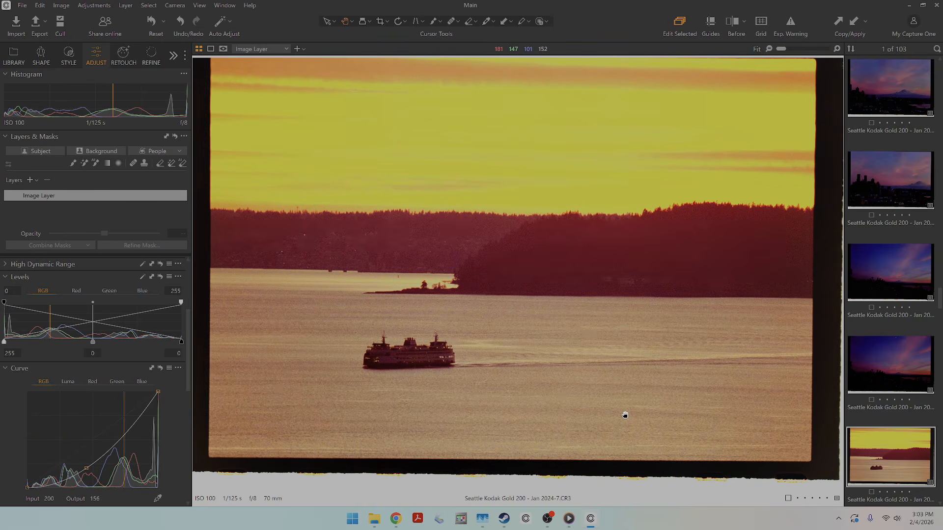
pyautogui.press('g')
pyautogui.scroll(4, 642, 307)
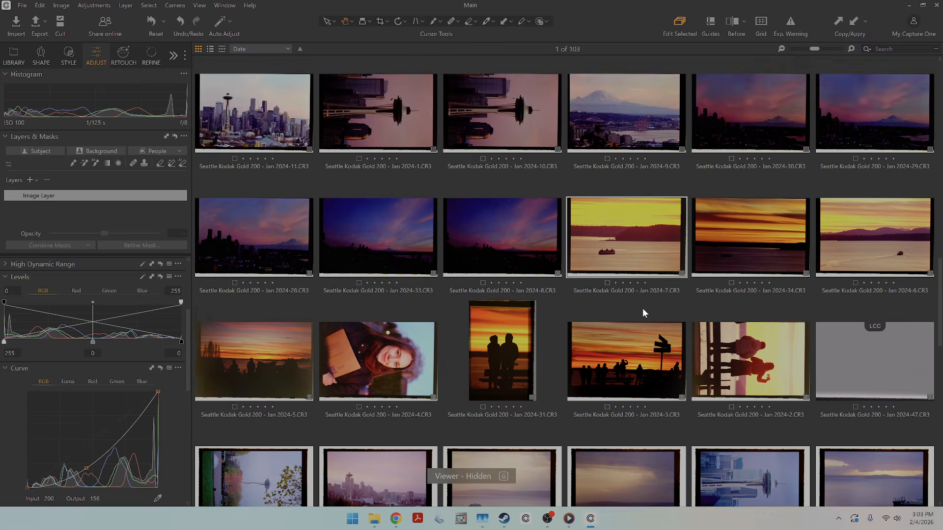
pyautogui.scroll(1, 644, 311)
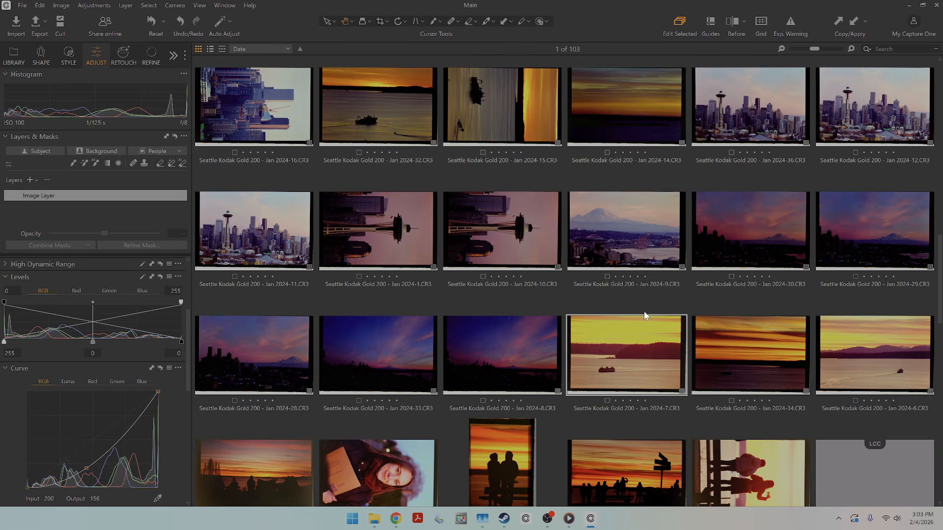
pyautogui.doubleClick(629, 228)
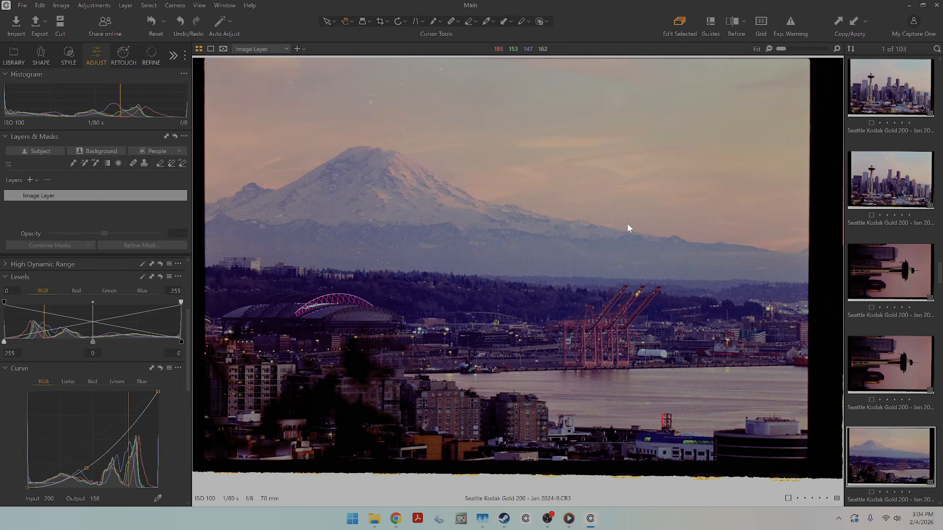
pyautogui.press('g')
# Open the second variant of the negative untitled shoot-29.tif and neutralize its white balance by sampling the film border beside the Kodak Ektar 100 lettering.
pyautogui.scroll(3, 645, 276)
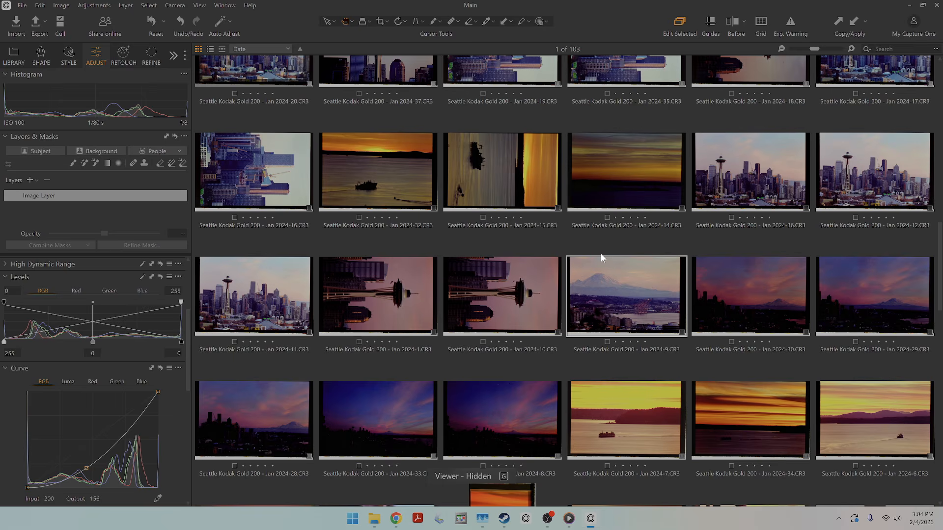
pyautogui.scroll(10, 600, 253)
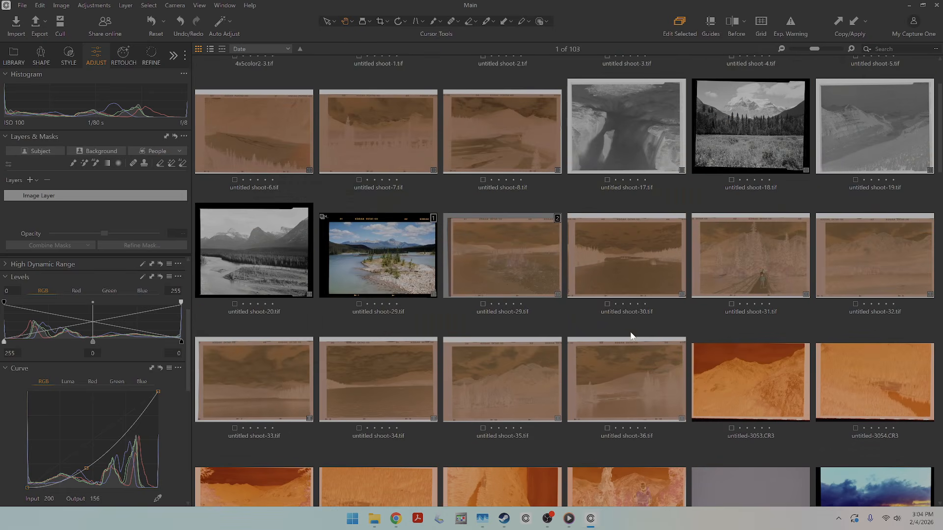
pyautogui.doubleClick(533, 273)
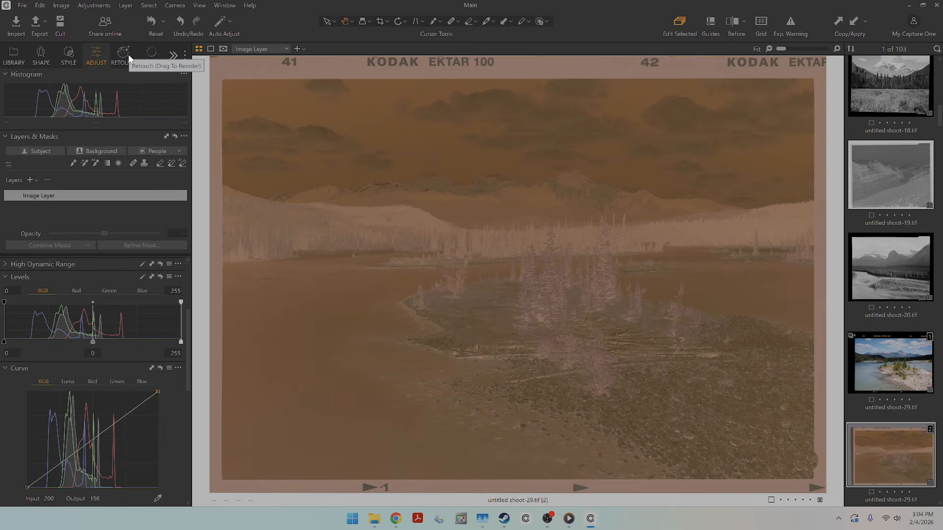
pyautogui.scroll(5, 145, 296)
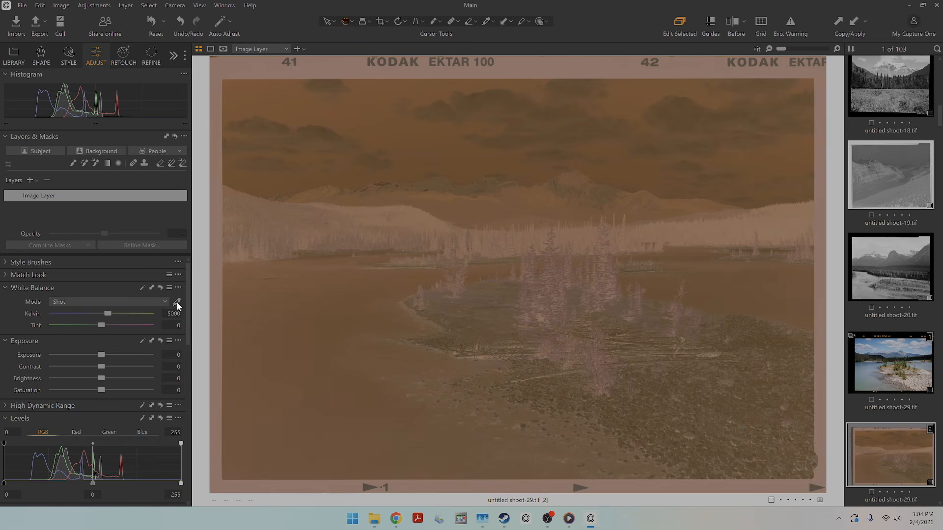
pyautogui.click(177, 302)
pyautogui.click(250, 66)
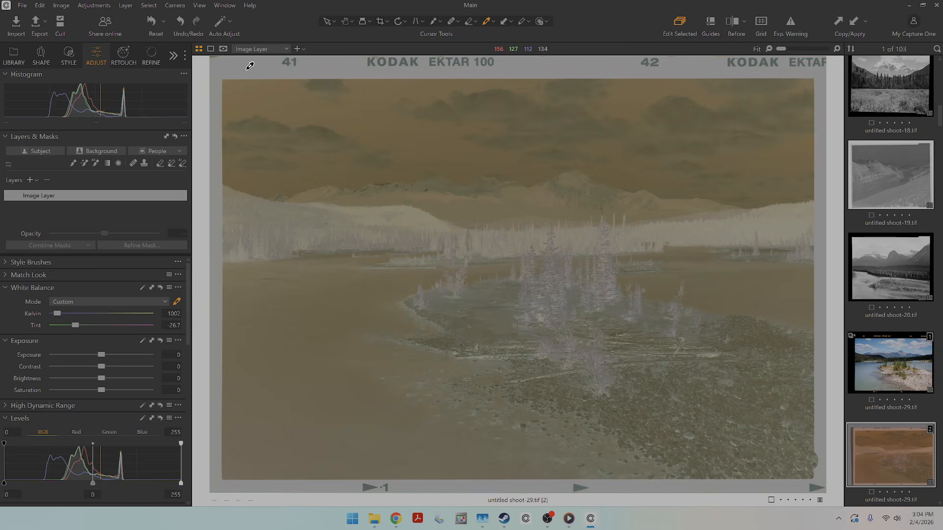
# Crop the untitled shoot-29.tif negative well inside the image area, excluding the film border, to about 30.24 × 20.38 in.
pyautogui.click(380, 21)
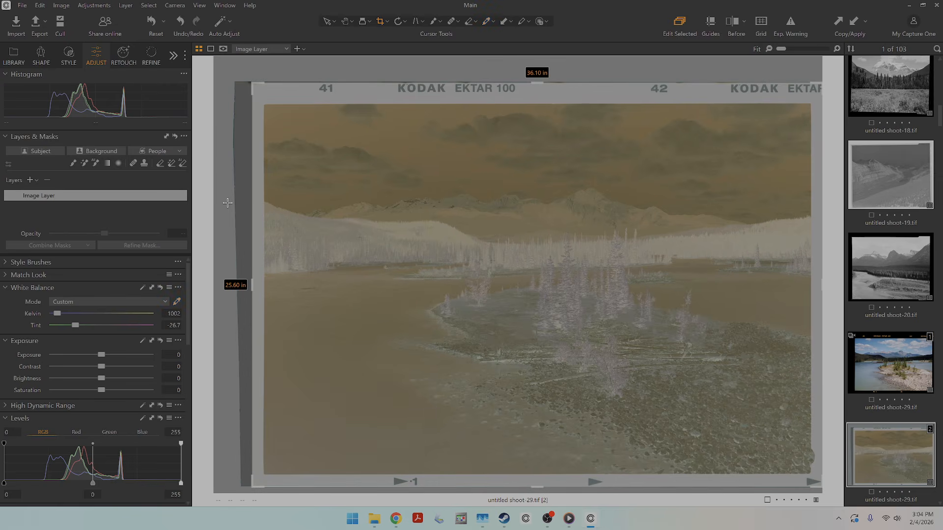
pyautogui.moveTo(502, 83); pyautogui.dragTo(546, 119)
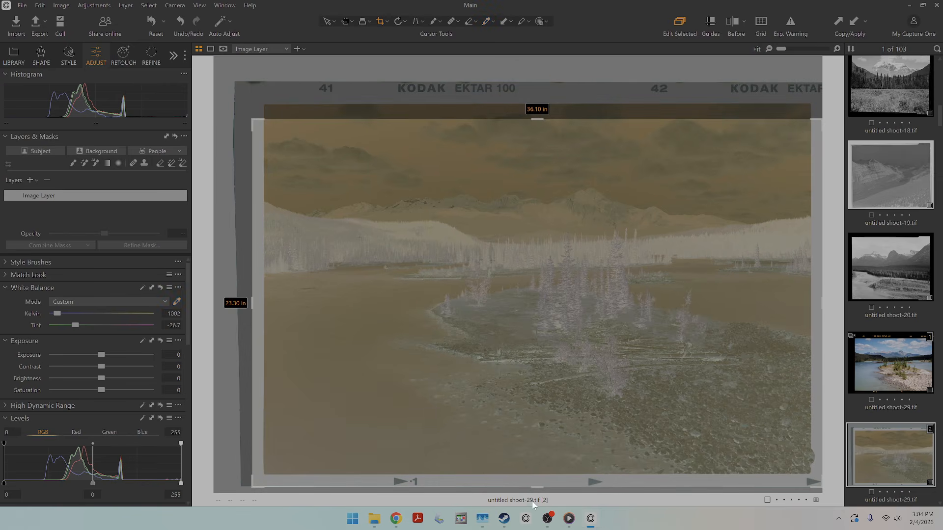
pyautogui.moveTo(540, 475); pyautogui.dragTo(549, 442)
pyautogui.moveTo(283, 285); pyautogui.dragTo(315, 285)
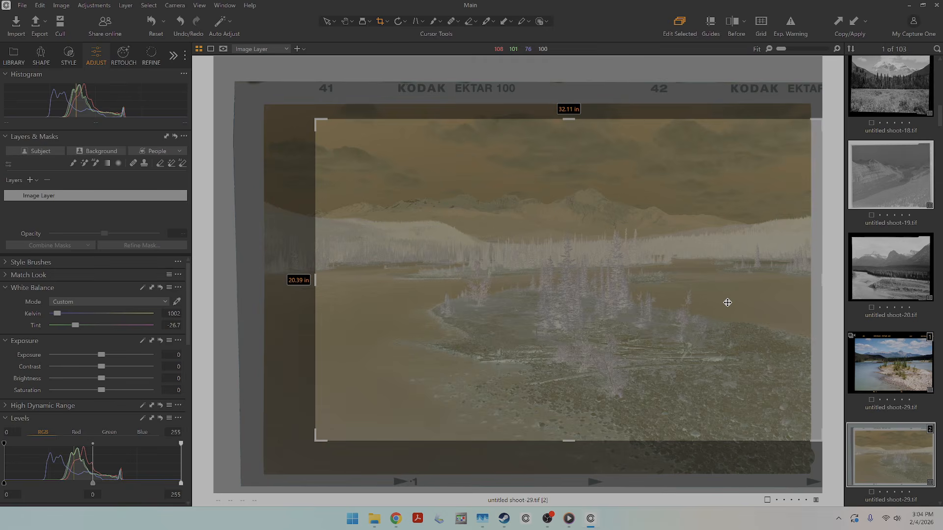
pyautogui.moveTo(810, 284); pyautogui.dragTo(793, 284)
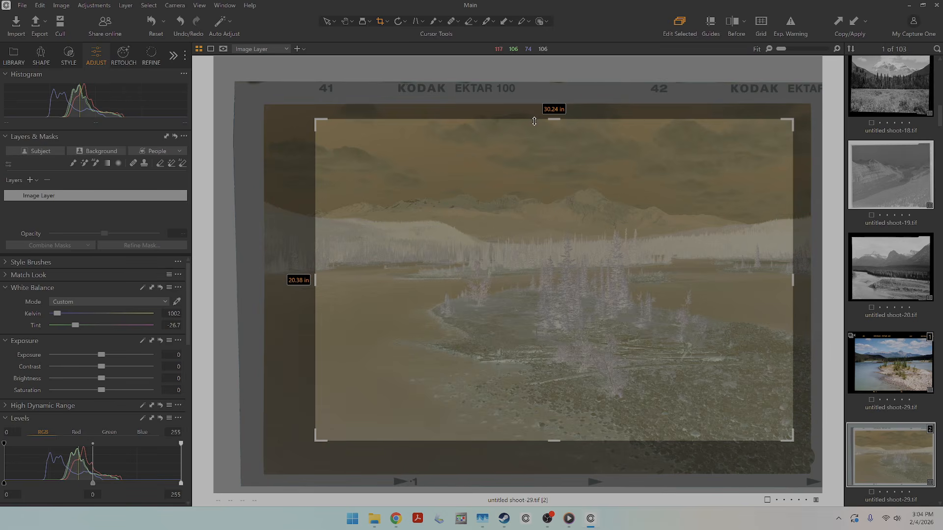
pyautogui.click(344, 22)
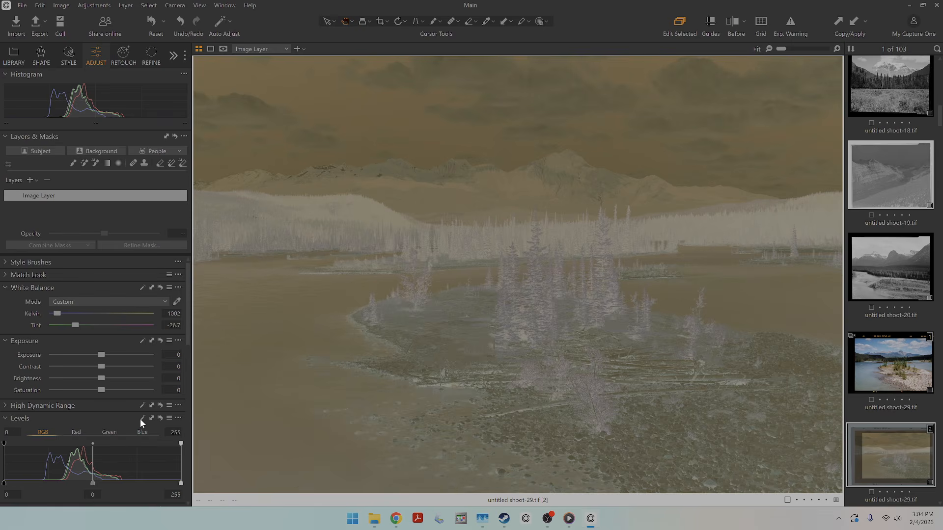
# Invert the negative by setting the RGB output levels to 255 for shadows and 0 for highlights, and auto-adjust its levels.
pyautogui.scroll(-3, 55, 444)
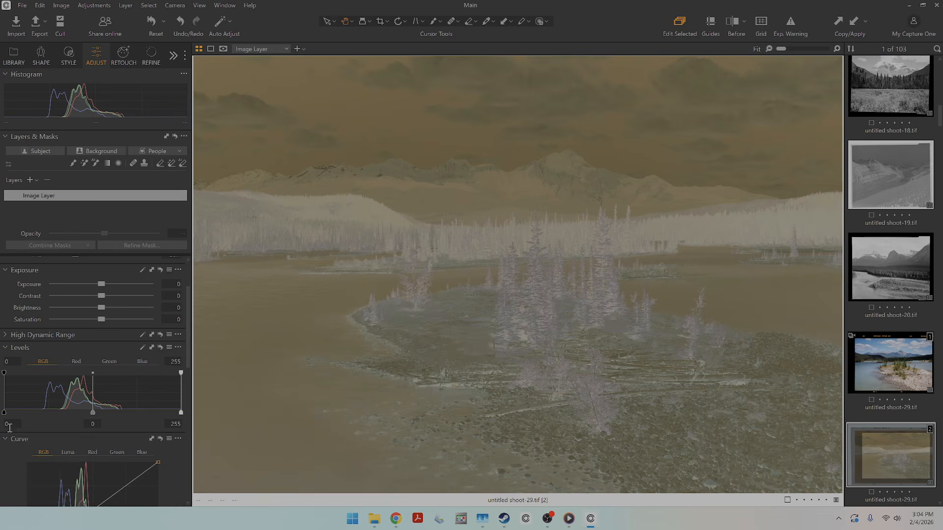
pyautogui.click(9, 426)
pyautogui.click(175, 423)
pyautogui.write('0')
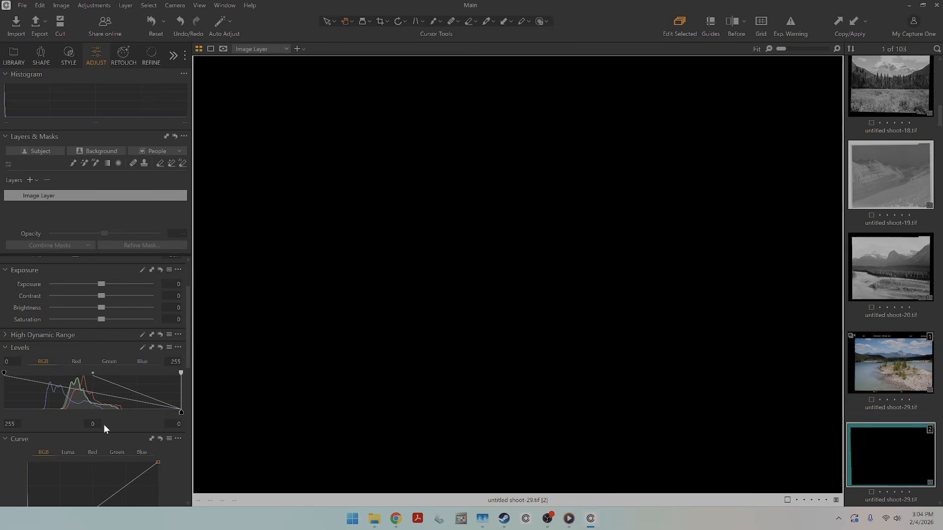
pyautogui.click(95, 424)
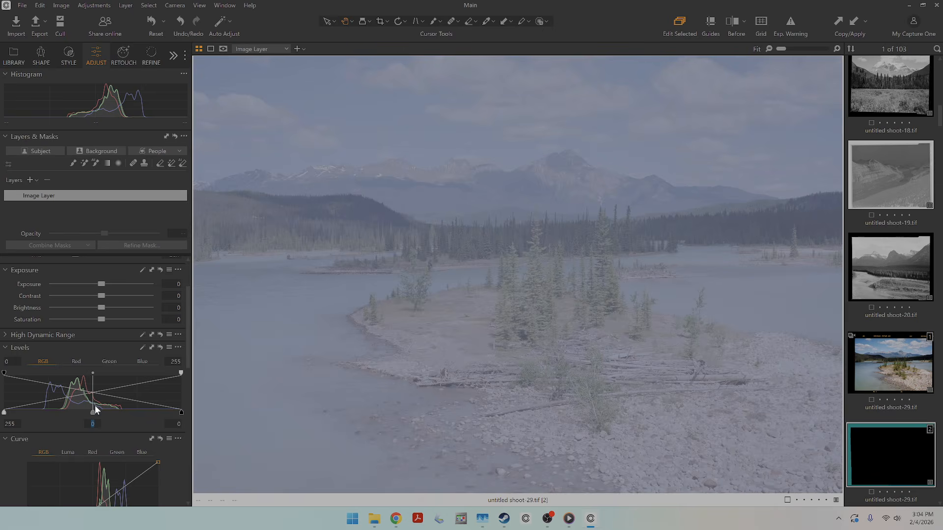
pyautogui.click(142, 348)
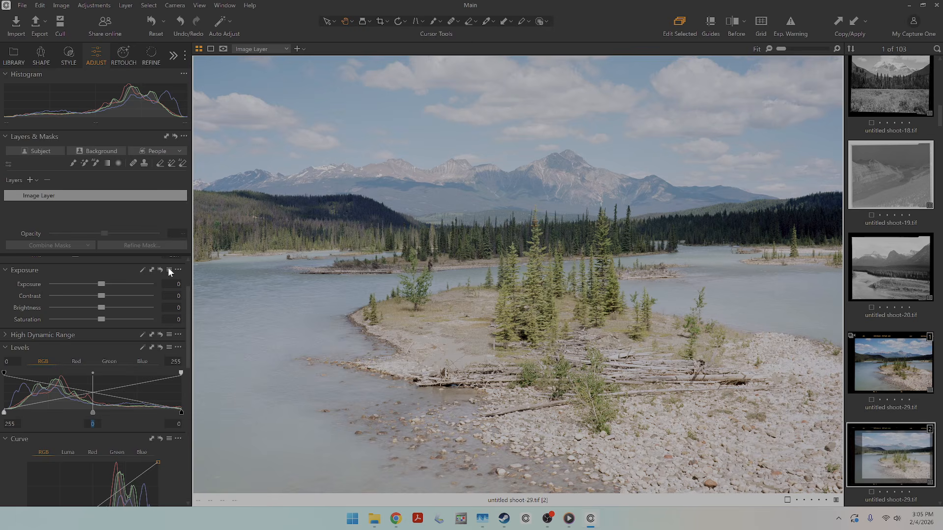
# Add contrast with the RGB curve by lowering the darker tones to input 84, output 32 and raising a point in the brighter tones.
pyautogui.scroll(-3, 72, 388)
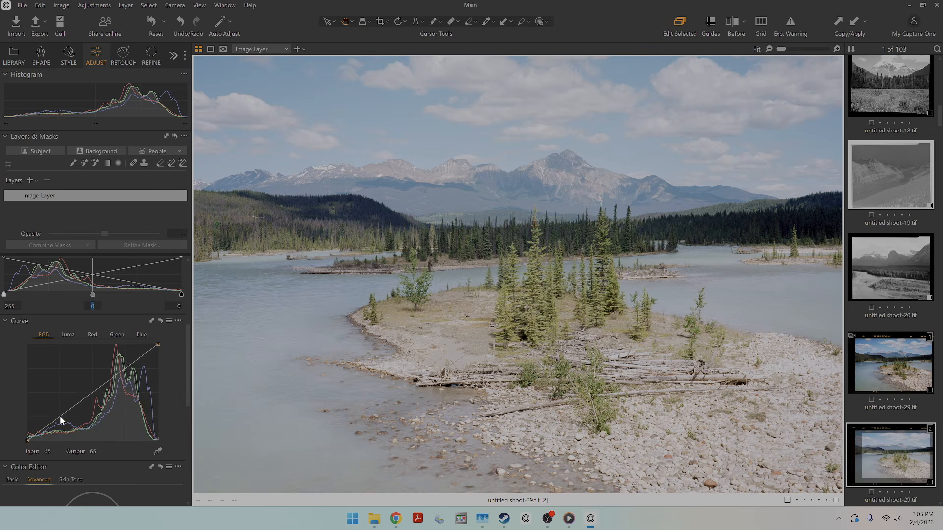
pyautogui.moveTo(60, 415); pyautogui.dragTo(71, 430)
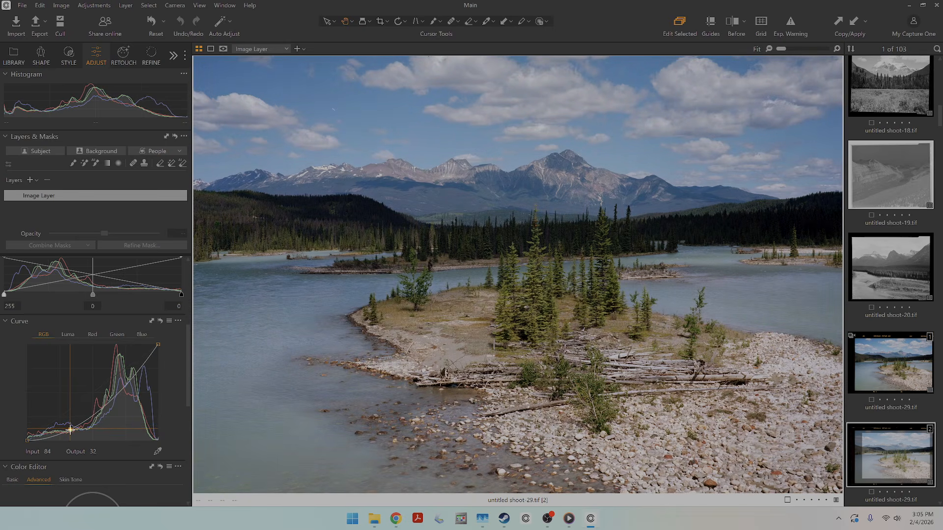
pyautogui.moveTo(126, 385); pyautogui.dragTo(126, 375)
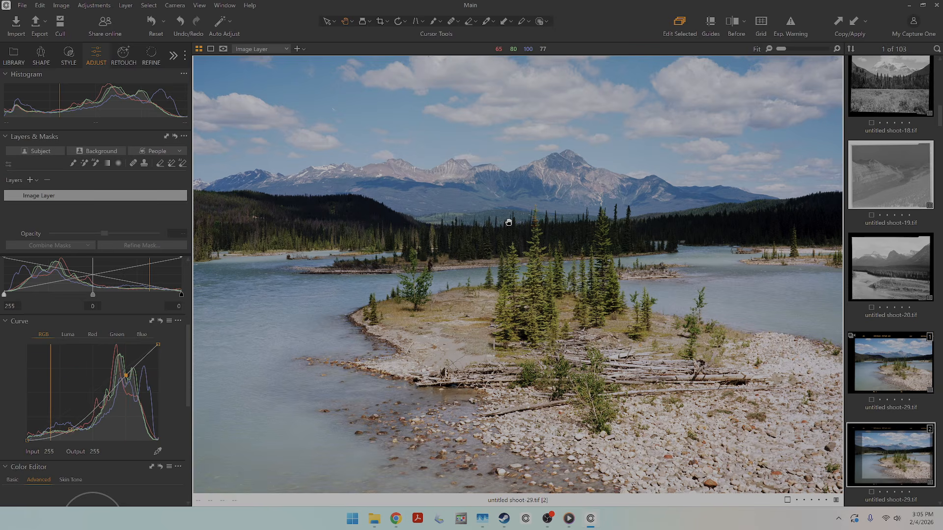
# Expand the lake photo's crop to about 35.98 × 25.81 in so it includes the black film border and Kodak edge markings.
pyautogui.click(380, 21)
pyautogui.moveTo(554, 119); pyautogui.dragTo(553, 83)
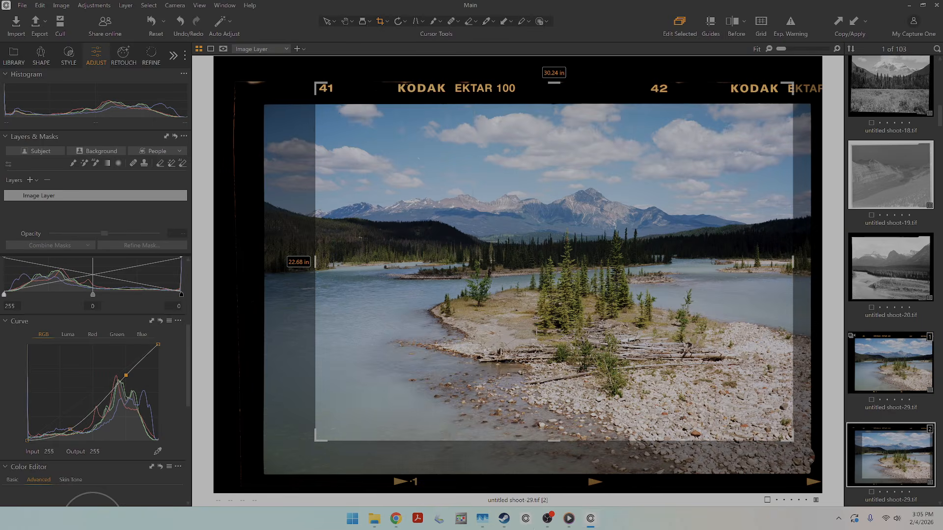
pyautogui.moveTo(566, 446); pyautogui.dragTo(566, 475)
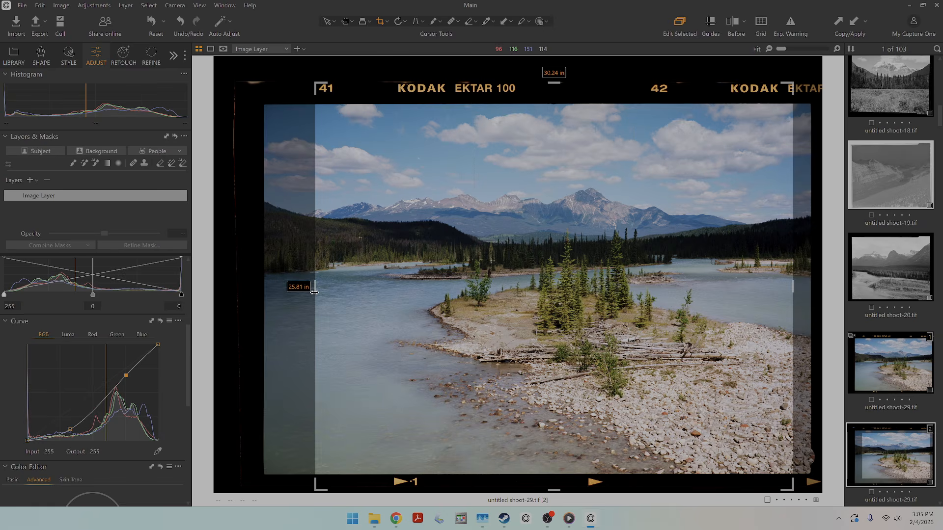
pyautogui.moveTo(314, 300); pyautogui.dragTo(254, 300)
pyautogui.moveTo(792, 289); pyautogui.dragTo(824, 289)
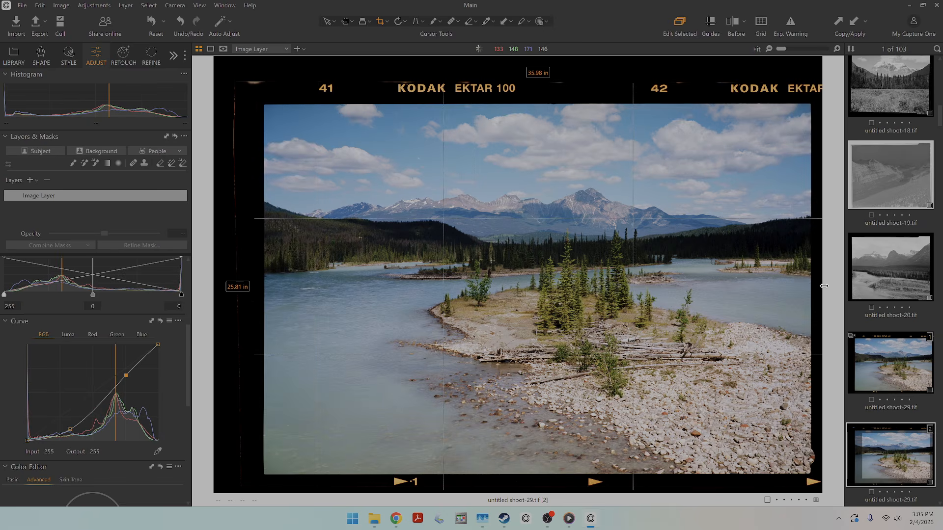
pyautogui.press('g')
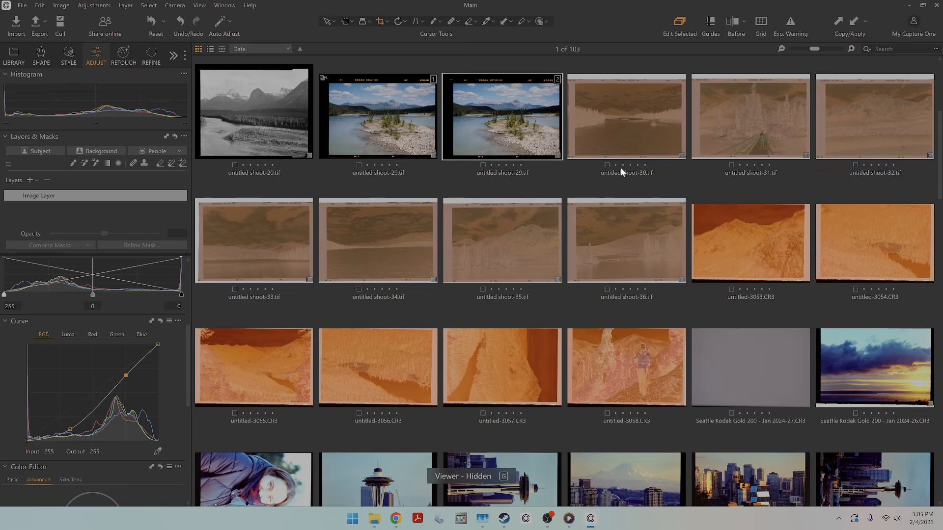
pyautogui.press('g')
pyautogui.click(338, 19)
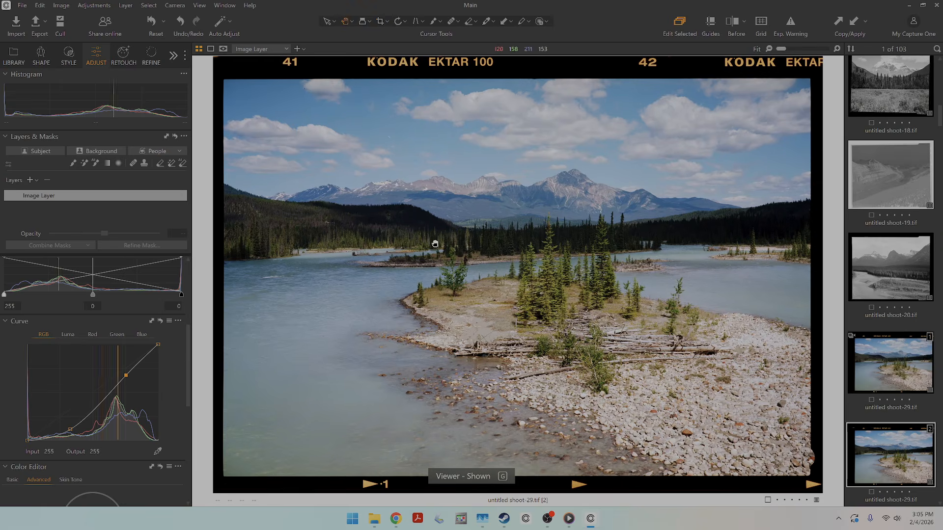
# Copy the adjustments from the second variant of untitled shoot-29.tif and apply them to untitled shoot-30.tif through untitled shoot-36.tif.
pyautogui.click(837, 22)
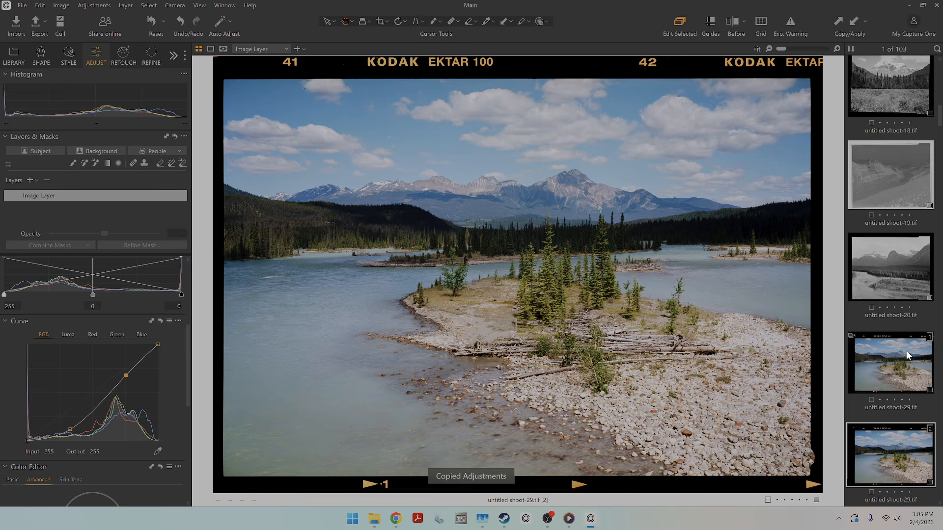
pyautogui.scroll(-5, 906, 351)
pyautogui.click(890, 248)
pyautogui.scroll(-4, 891, 299)
pyautogui.scroll(-4, 891, 299)
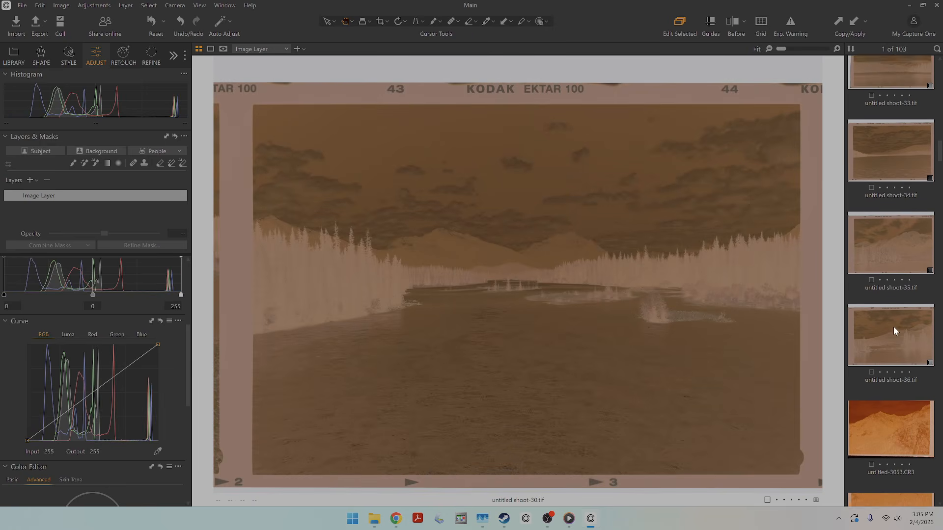
pyautogui.keyDown('shift'); pyautogui.click(902, 275); pyautogui.keyUp('shift')
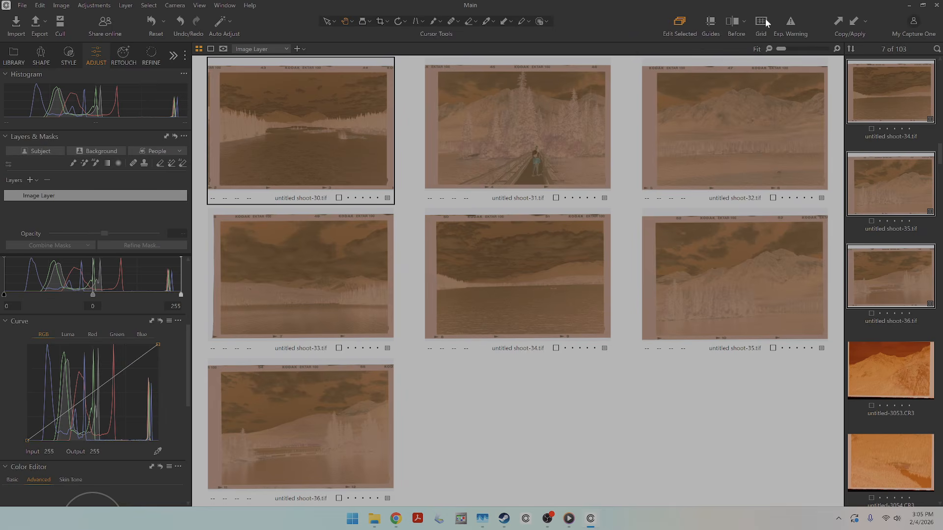
pyautogui.click(853, 23)
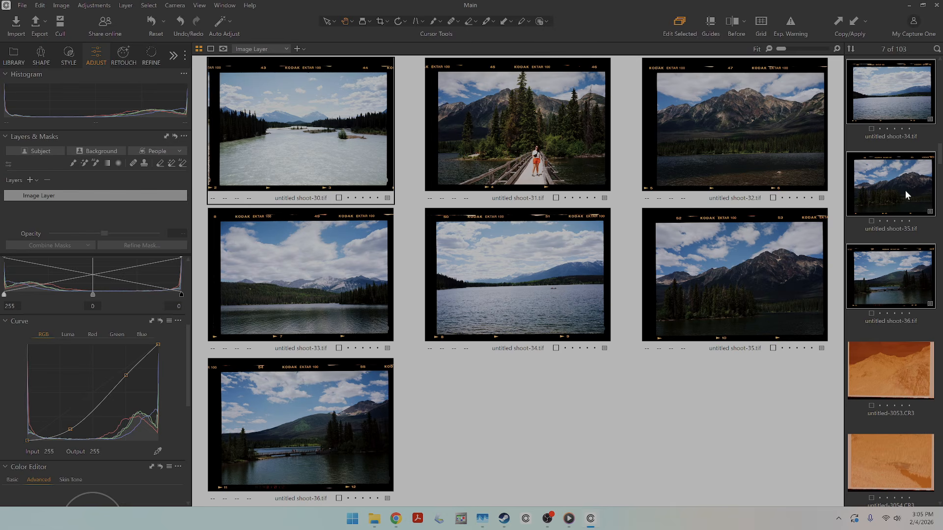
# Brighten the darker tones of untitled shoot-35.tif by moving the lower RGB curve point to input 68, output 49.
pyautogui.click(893, 352)
pyautogui.click(904, 291)
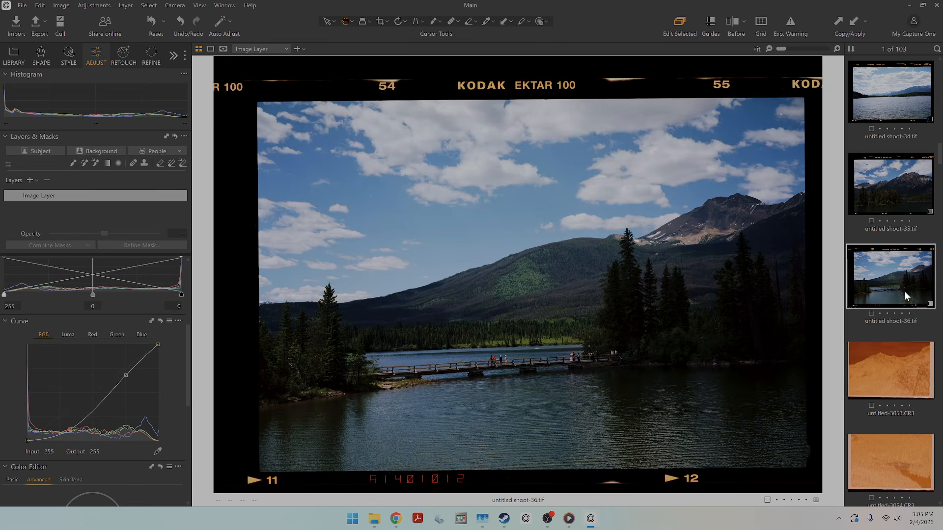
pyautogui.press('Left')
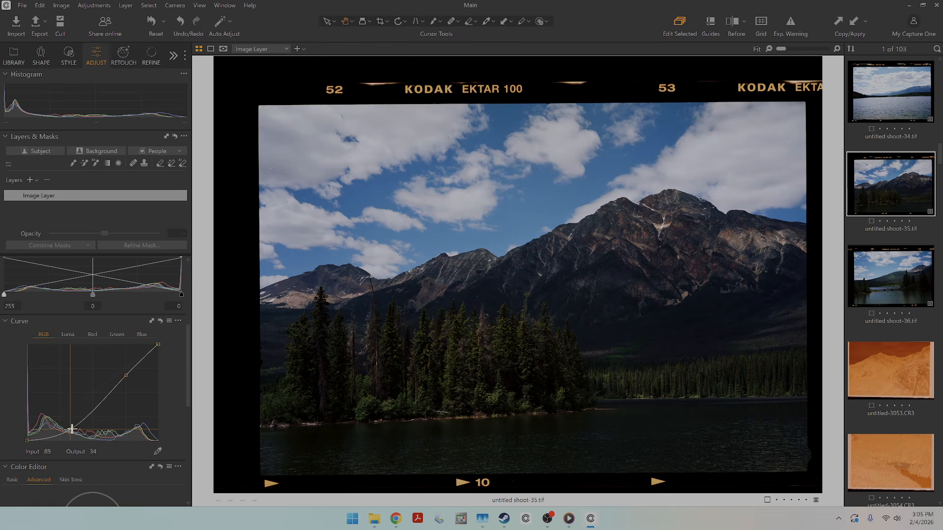
pyautogui.moveTo(70, 429); pyautogui.dragTo(63, 422)
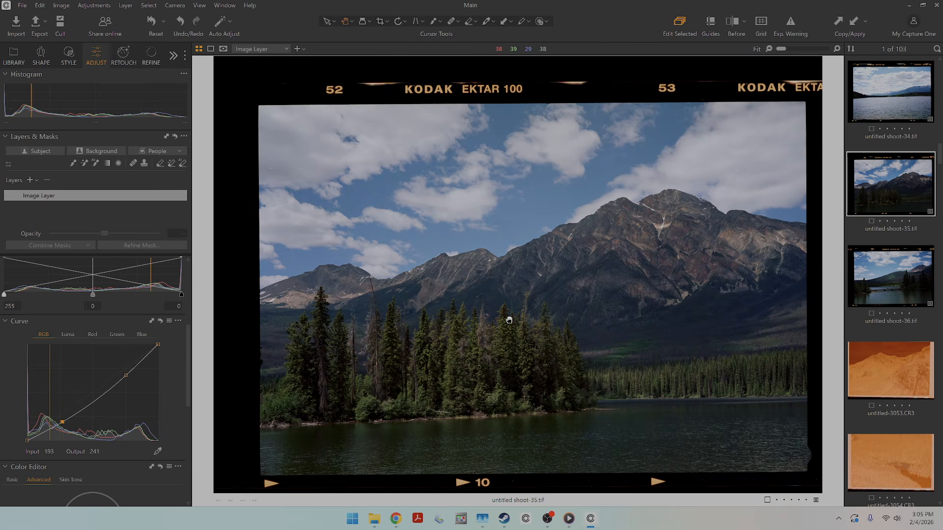
# Review the converted photos one by one from untitled shoot-34.tif back to untitled shoot-29.tif.
pyautogui.click(893, 88)
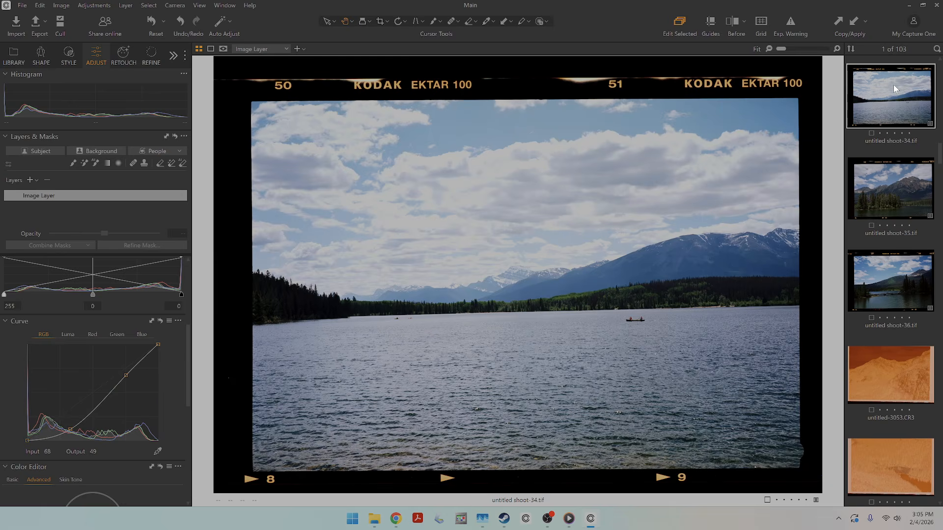
pyautogui.press('Up')
pyautogui.press('Up')
pyautogui.press('Up')
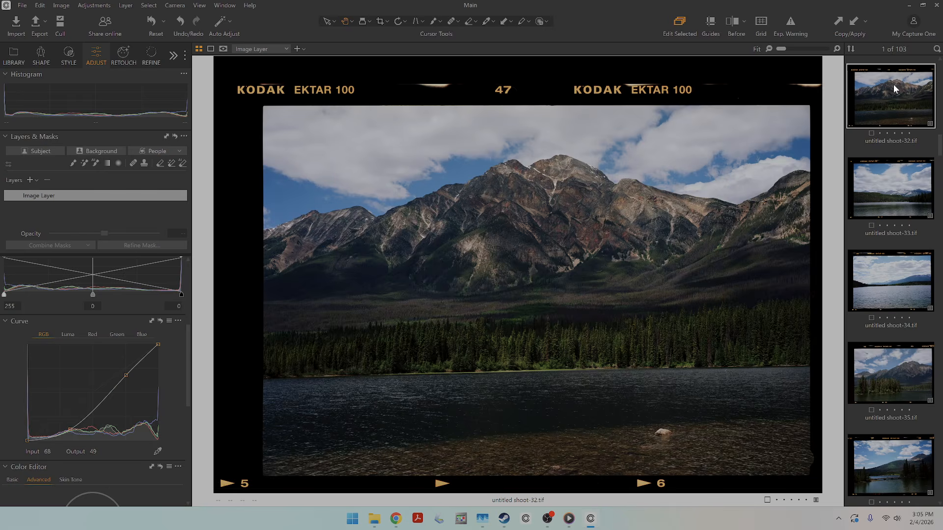
pyautogui.press('Up')
pyautogui.press('Up')
pyautogui.press('Up')
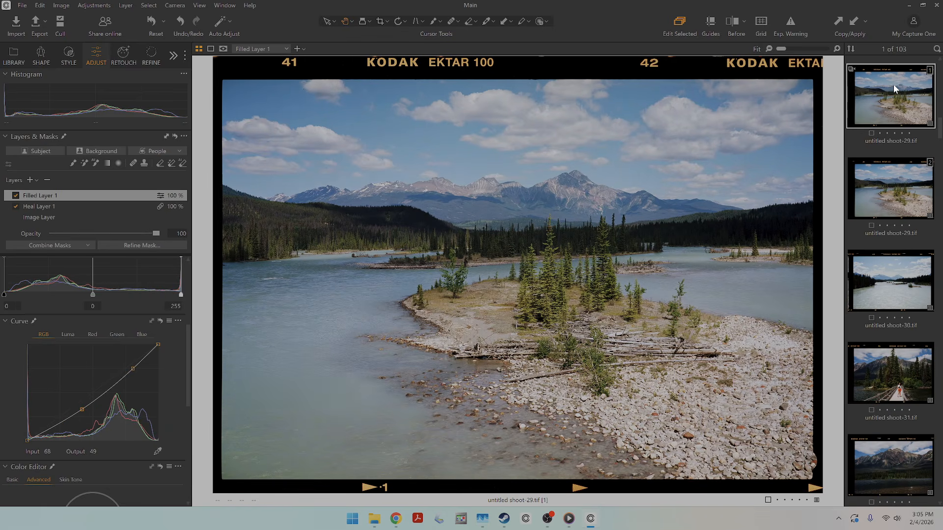
# Open the untitled shoot-5.tif negative and set its white balance by sampling the pale mountain slope, giving Kelvin 800 and Tint -25.8.
pyautogui.press('g')
pyautogui.scroll(3, 606, 180)
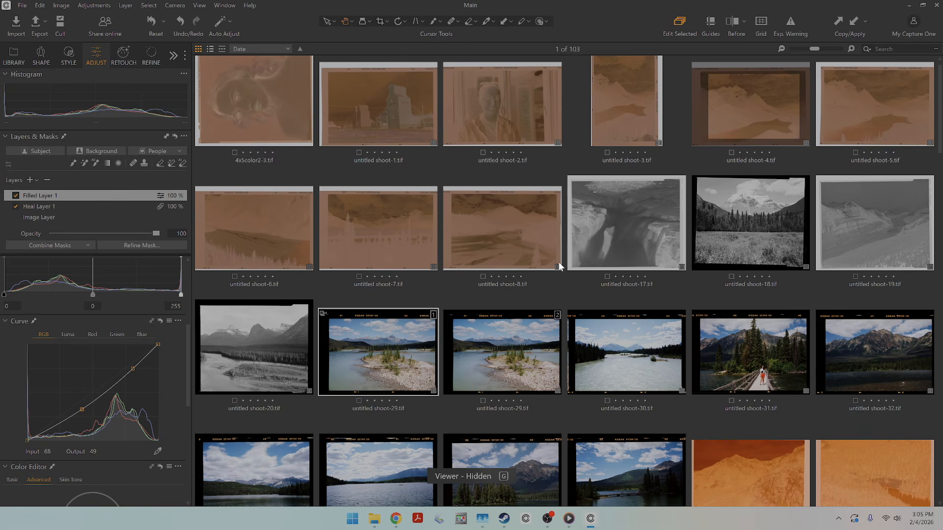
pyautogui.scroll(1, 516, 238)
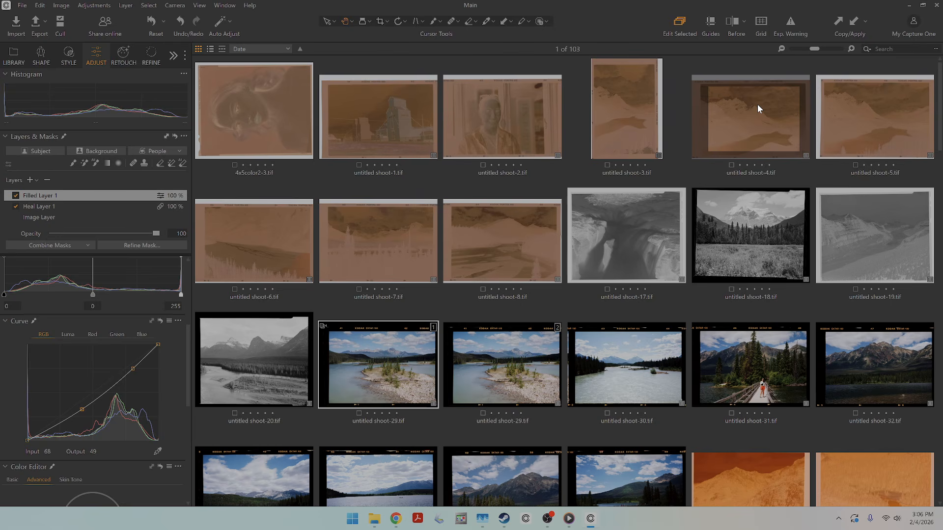
pyautogui.doubleClick(863, 110)
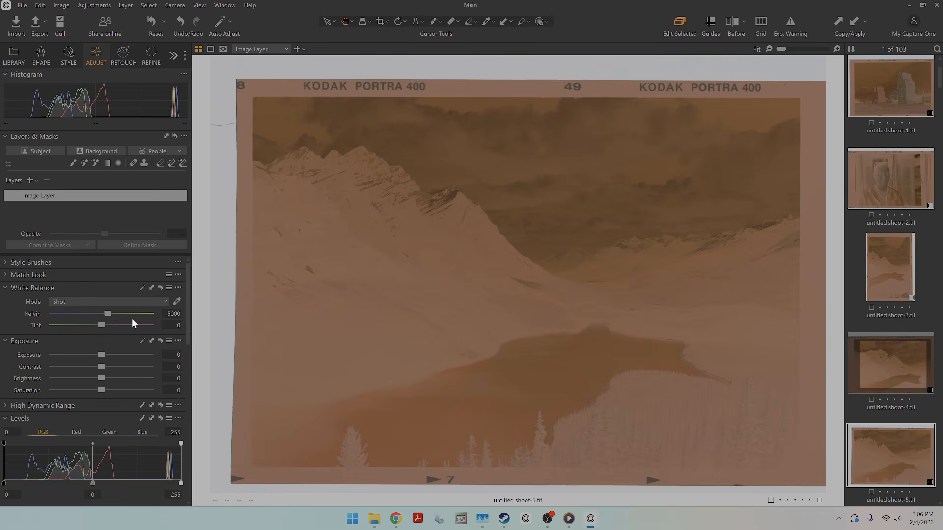
pyautogui.click(176, 302)
pyautogui.click(301, 302)
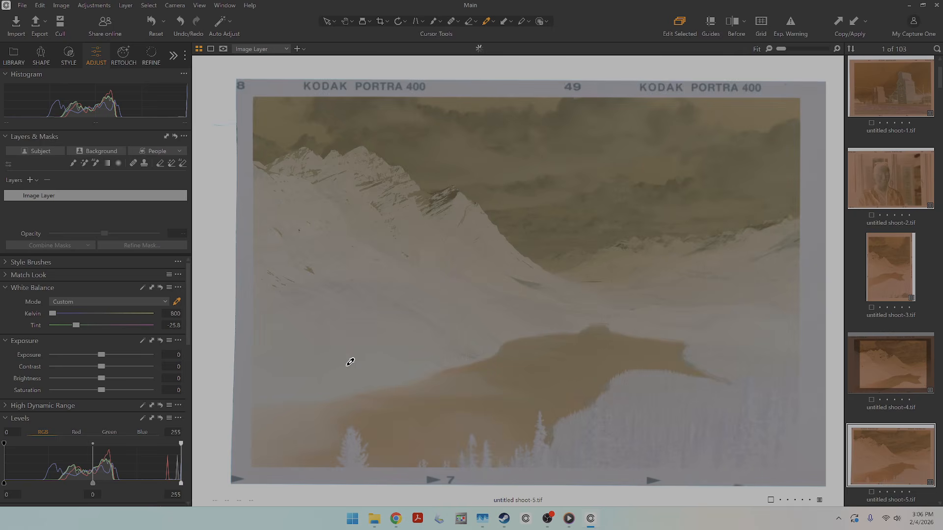
# Crop the mountain lake negative inside its film border to about 30.15 × 21.42 in.
pyautogui.click(381, 22)
pyautogui.moveTo(297, 131); pyautogui.dragTo(773, 459)
pyautogui.click(345, 21)
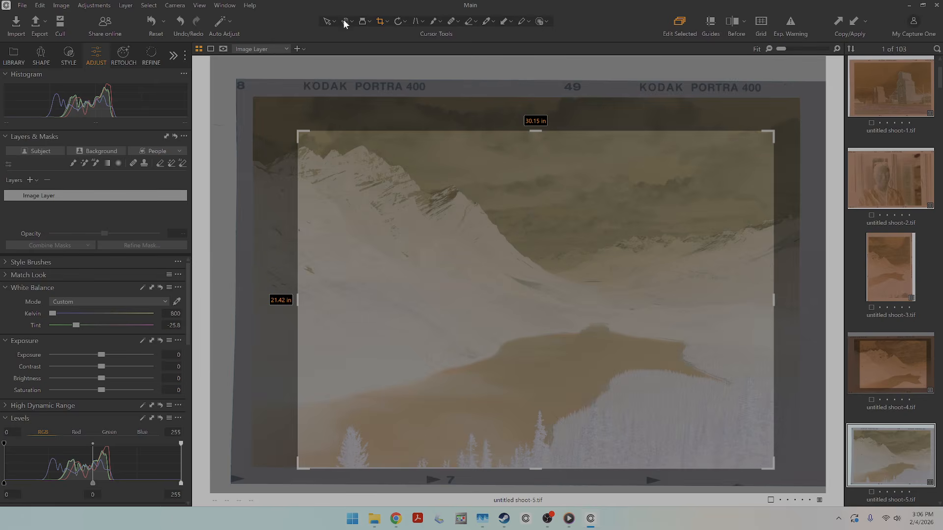
# Invert the mountain lake negative with RGB output levels of 255 for shadows and 0 for highlights, and auto-adjust its levels.
pyautogui.scroll(-5, 109, 347)
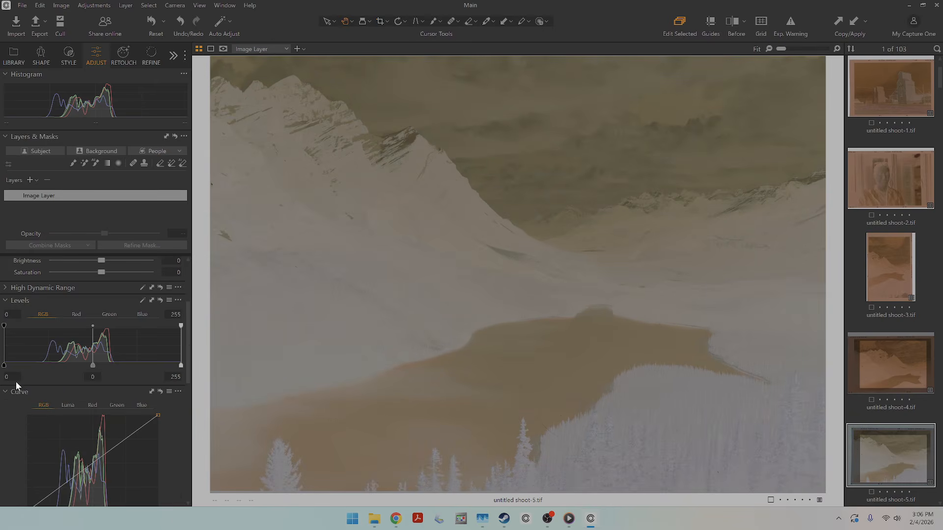
pyautogui.click(15, 377)
pyautogui.write('255')
pyautogui.click(173, 377)
pyautogui.write('0')
pyautogui.click(101, 375)
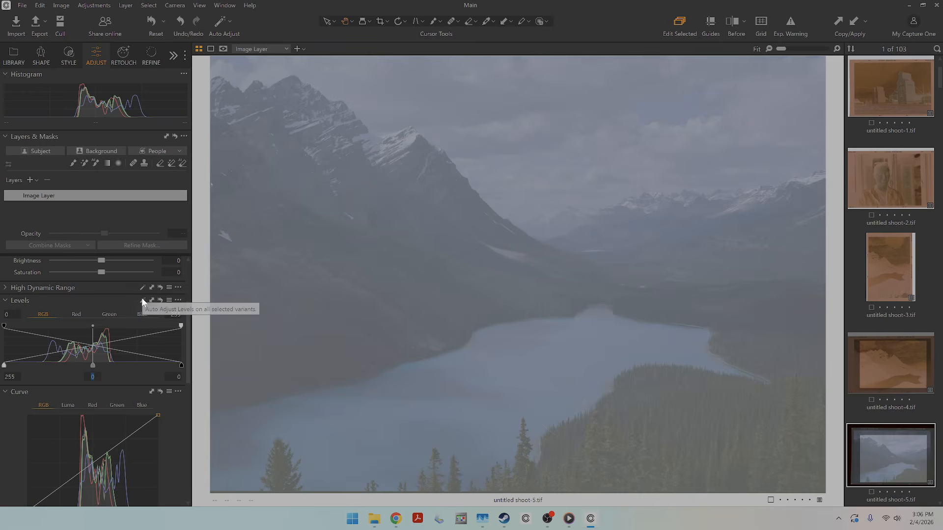
pyautogui.click(142, 300)
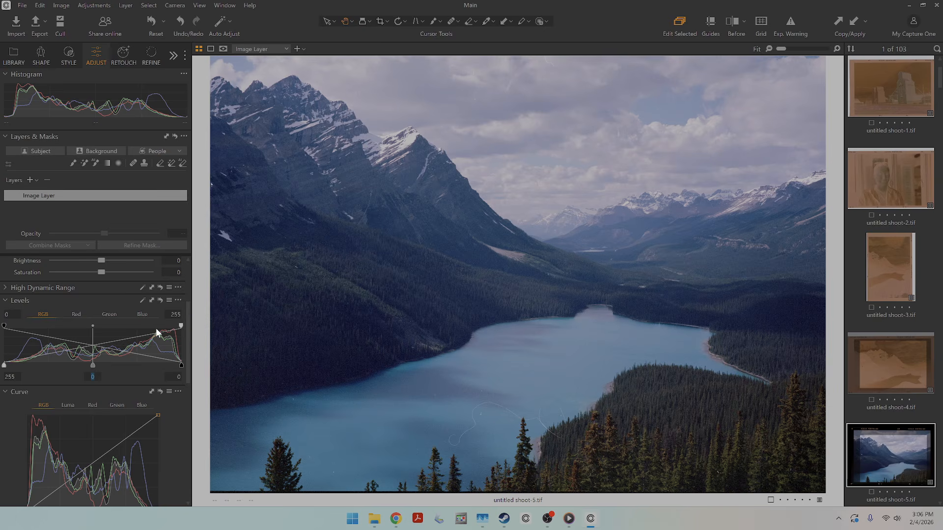
# Reduce the blue cast in the mountain lake photo by slightly lowering the midtones of the blue curve.
pyautogui.scroll(-3, 98, 447)
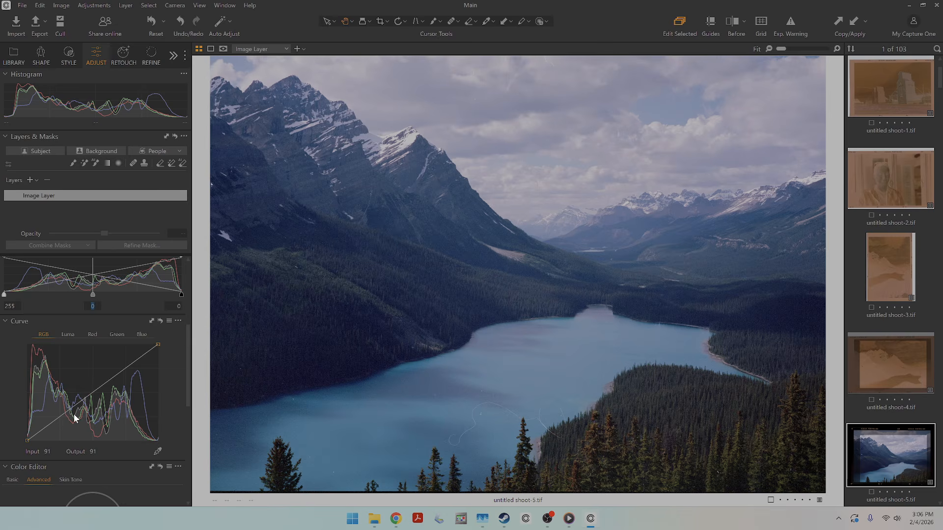
pyautogui.click(142, 334)
pyautogui.moveTo(89, 398); pyautogui.dragTo(89, 398)
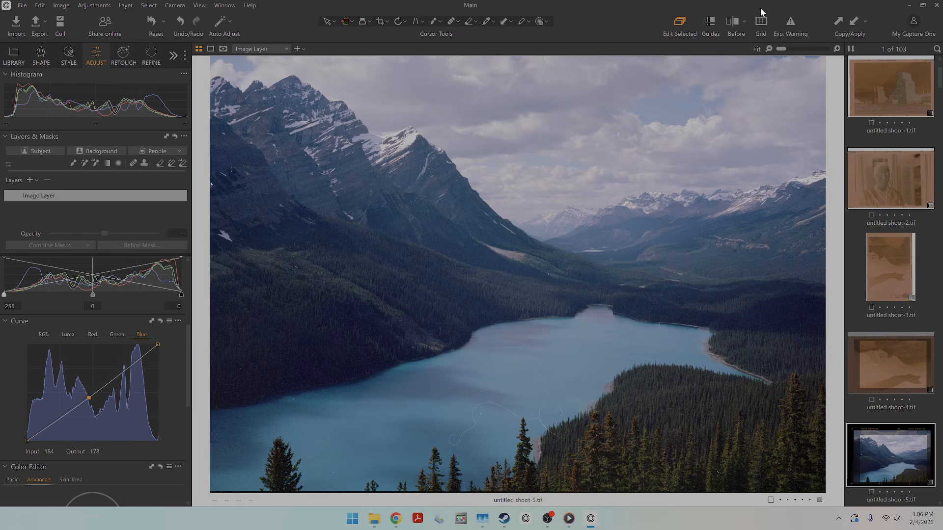
# Copy the adjustments from untitled shoot-5.tif and apply them to untitled shoot-1.tif through untitled shoot-4.tif.
pyautogui.click(838, 21)
pyautogui.click(892, 363)
pyautogui.scroll(2, 891, 371)
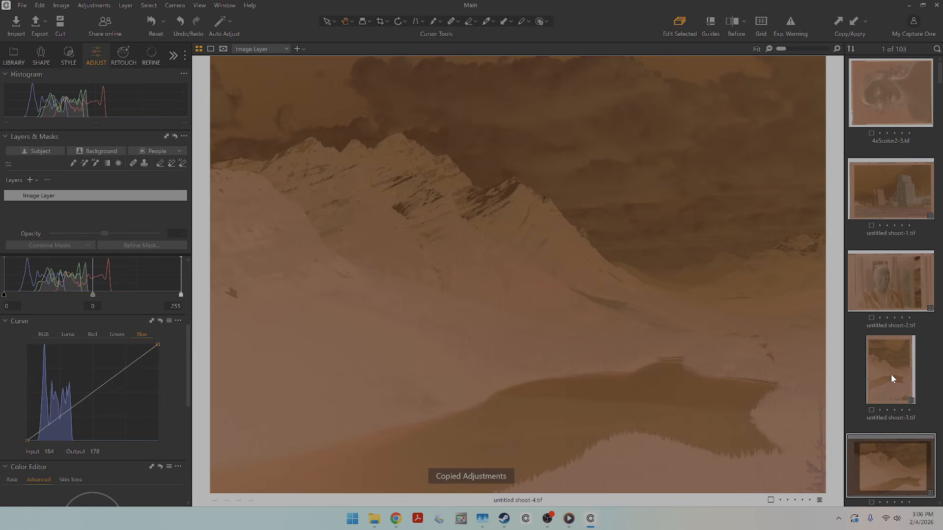
pyautogui.keyDown('shift'); pyautogui.click(906, 98); pyautogui.keyUp('shift')
pyautogui.keyDown('shift'); pyautogui.click(903, 170); pyautogui.keyUp('shift')
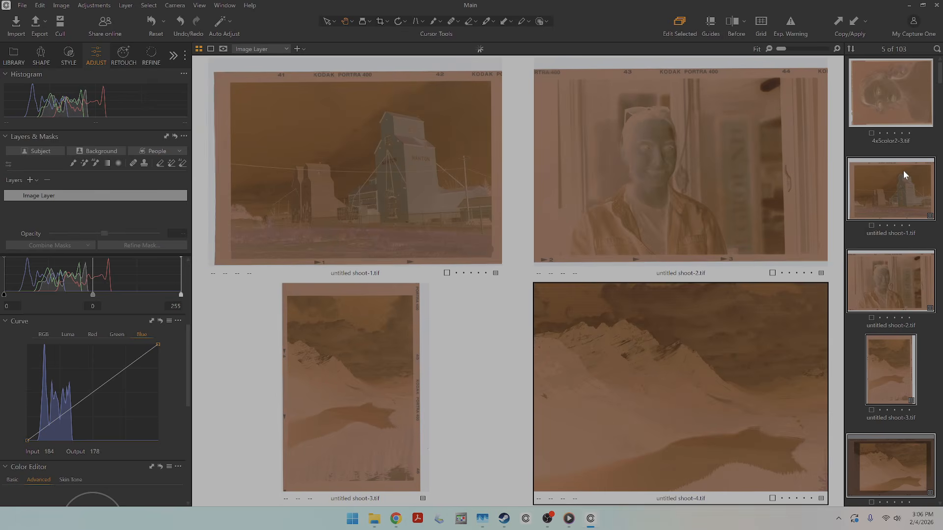
pyautogui.click(853, 23)
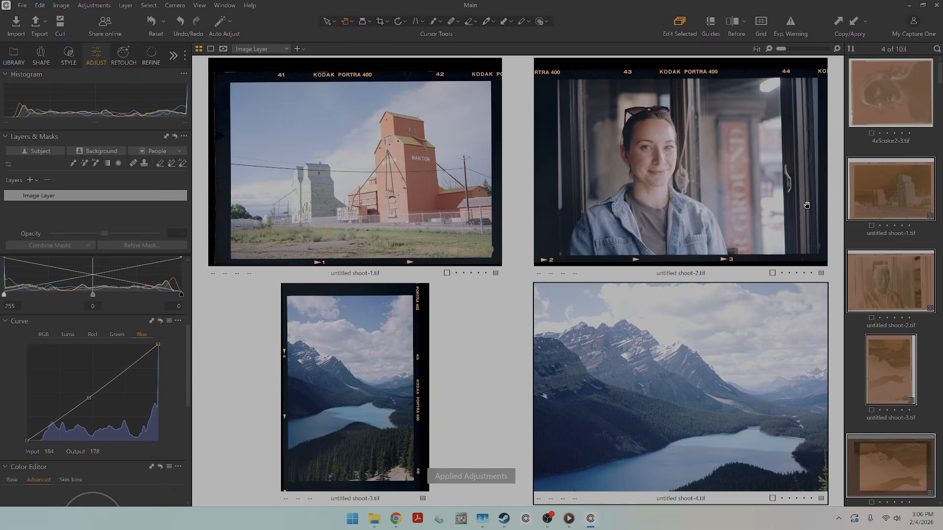
# Crop the grain elevator photo, untitled shoot-1.tif, inside its film border to about 30.23 × 21.47 in.
pyautogui.click(925, 360)
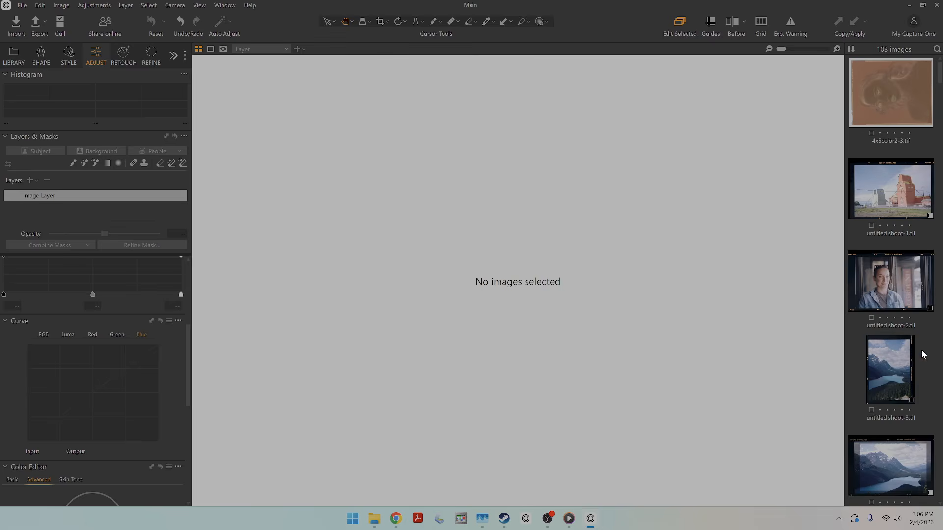
pyautogui.click(889, 380)
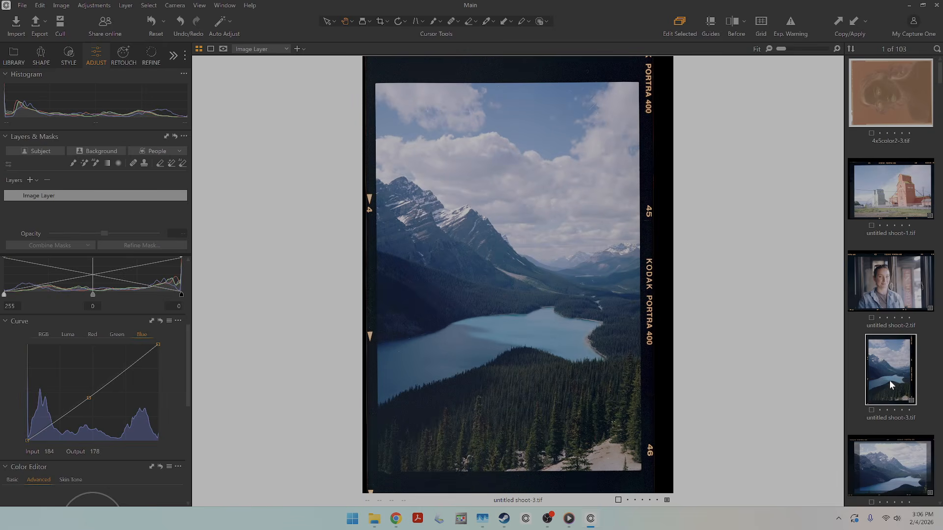
pyautogui.press('Up')
pyautogui.press('Up')
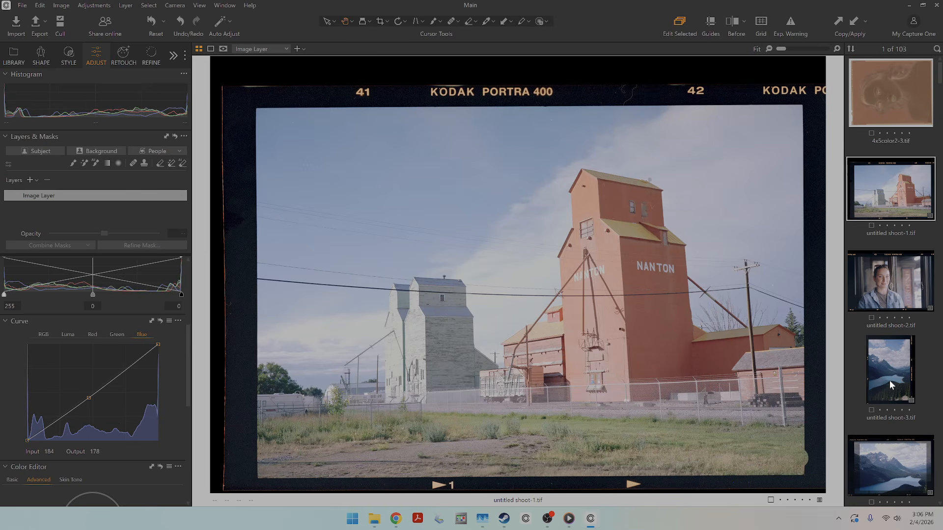
pyautogui.click(381, 22)
pyautogui.moveTo(282, 126); pyautogui.dragTo(759, 465)
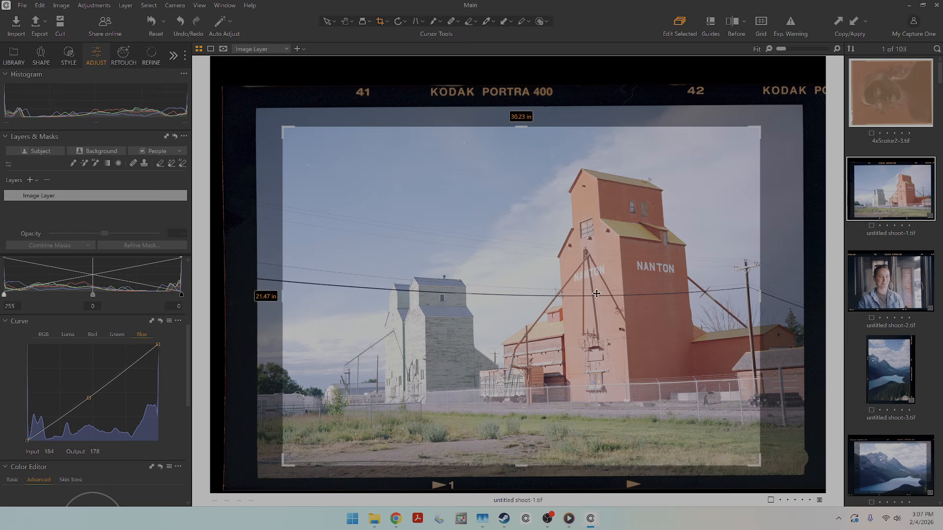
pyautogui.moveTo(596, 293); pyautogui.dragTo(601, 289)
pyautogui.click(349, 21)
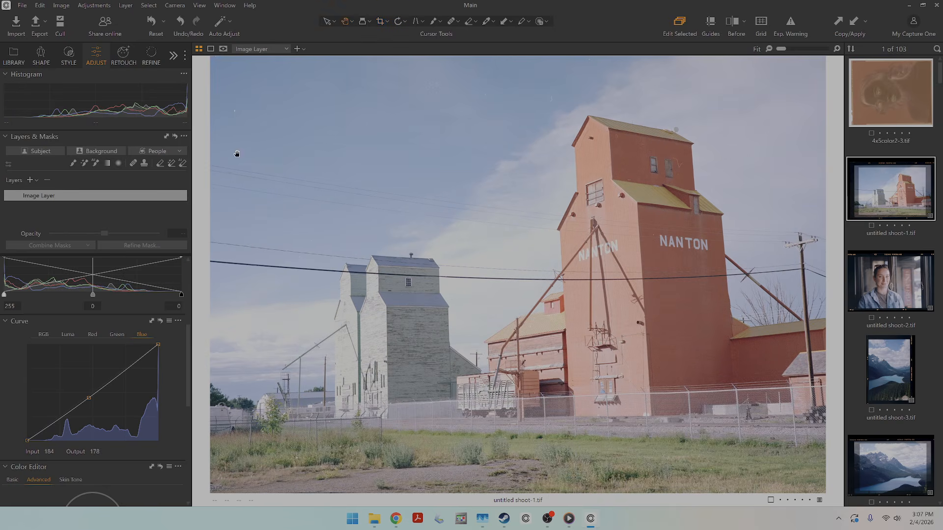
# Auto-adjust the grain elevator photo's levels and add contrast with the RGB curve, lowering tones at input 66 and raising the brighter tones.
pyautogui.scroll(2, 130, 328)
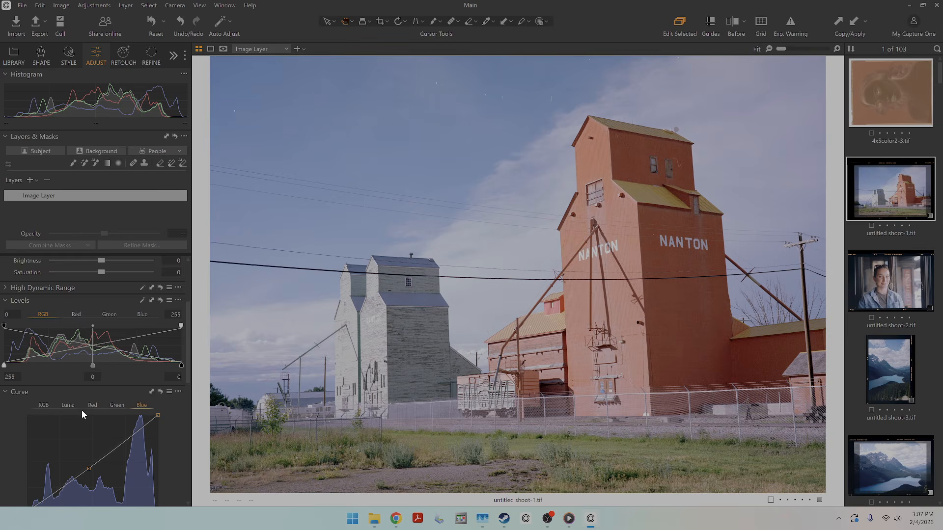
pyautogui.scroll(-1, 82, 410)
pyautogui.click(51, 381)
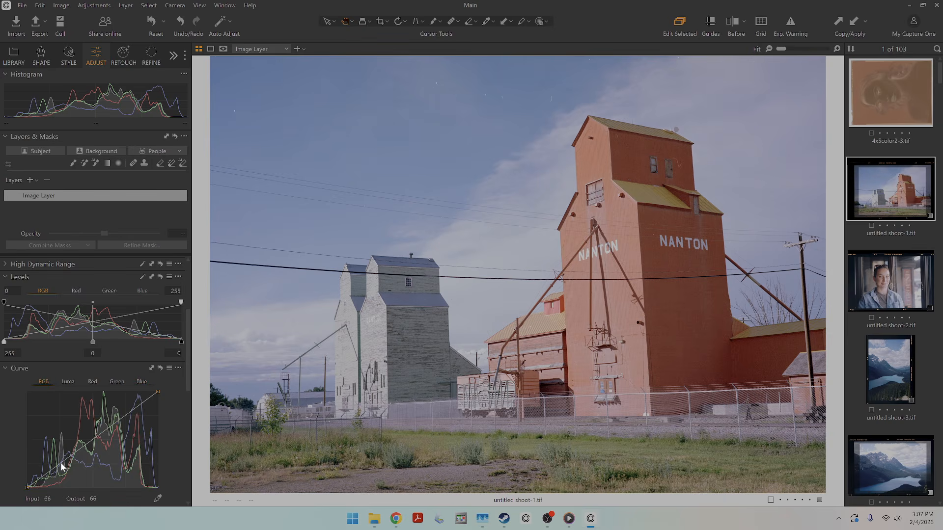
pyautogui.moveTo(61, 463); pyautogui.dragTo(61, 467)
pyautogui.moveTo(98, 442); pyautogui.dragTo(116, 417)
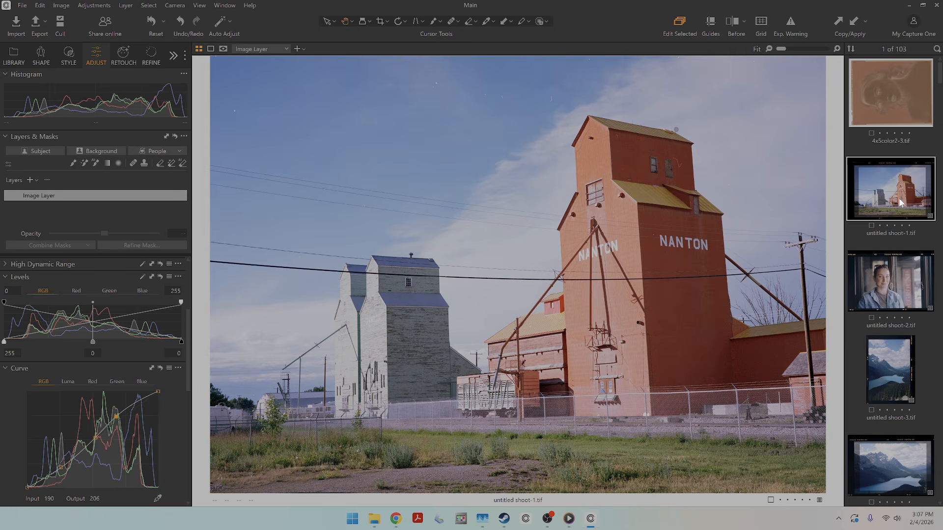
# Rotate the sideways portrait negative 4x5color2-3.tif 90° clockwise so it stands upright, and straighten it slightly.
pyautogui.click(916, 82)
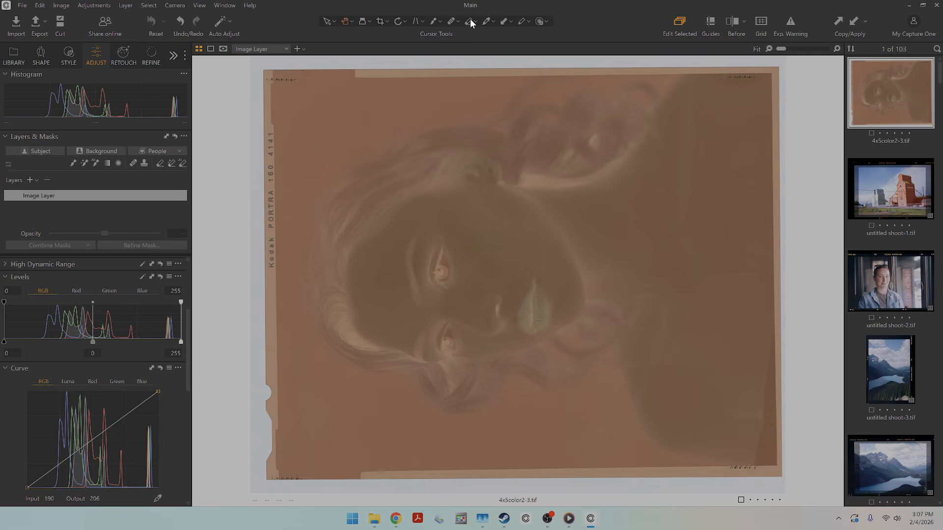
pyautogui.click(397, 21)
pyautogui.click(416, 144)
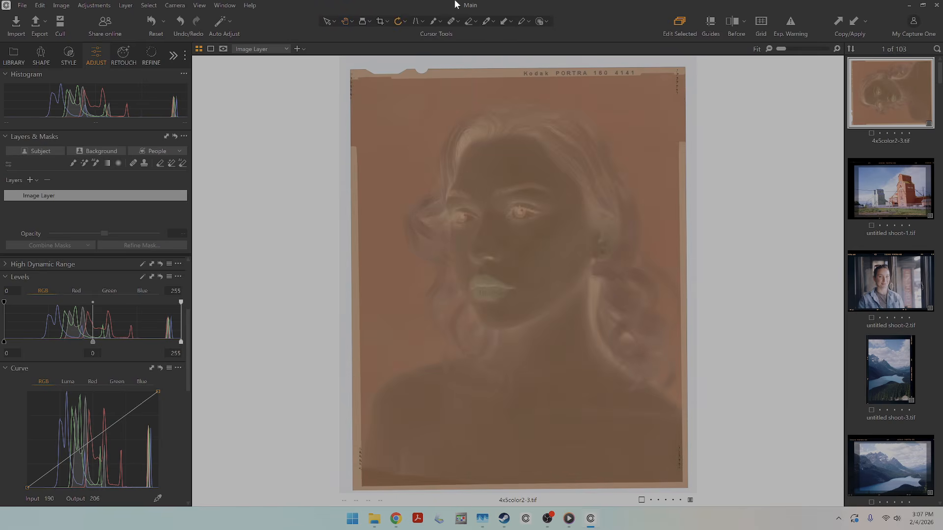
pyautogui.click(401, 21)
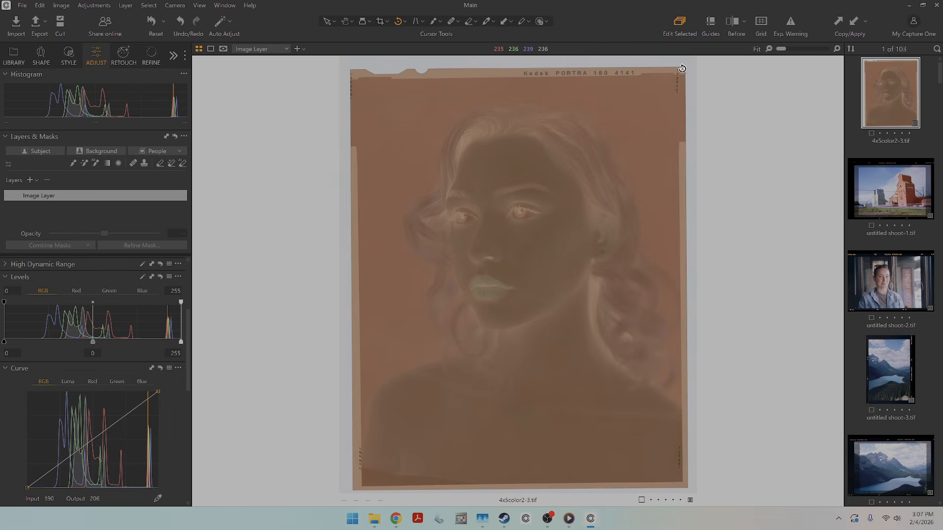
pyautogui.moveTo(683, 66); pyautogui.dragTo(683, 66)
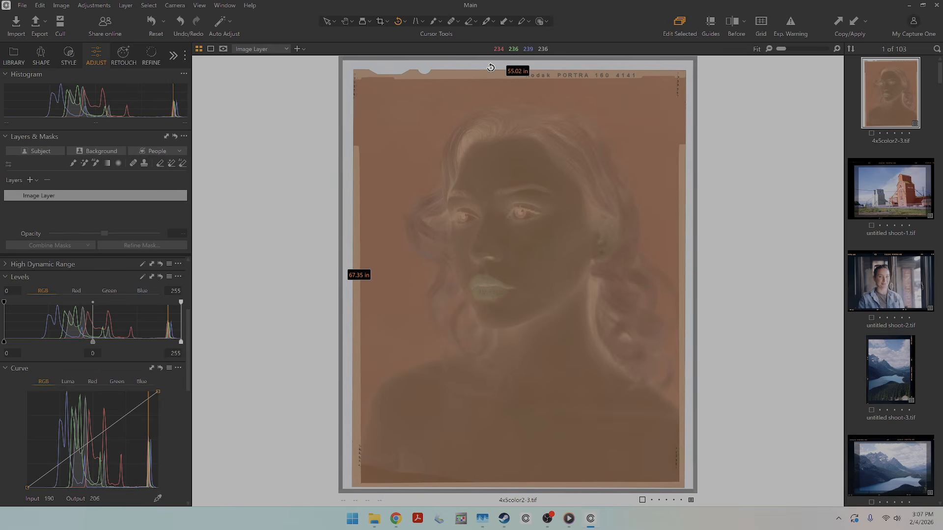
pyautogui.click(349, 22)
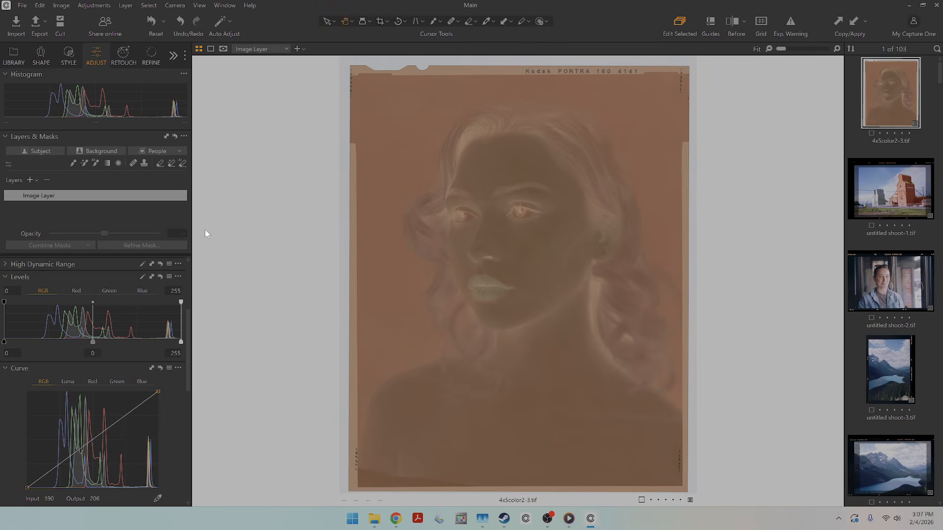
# Set the portrait negative's white balance by sampling the blank film border beside the Kodak PORTRA 160 edge lettering.
pyautogui.scroll(3, 49, 364)
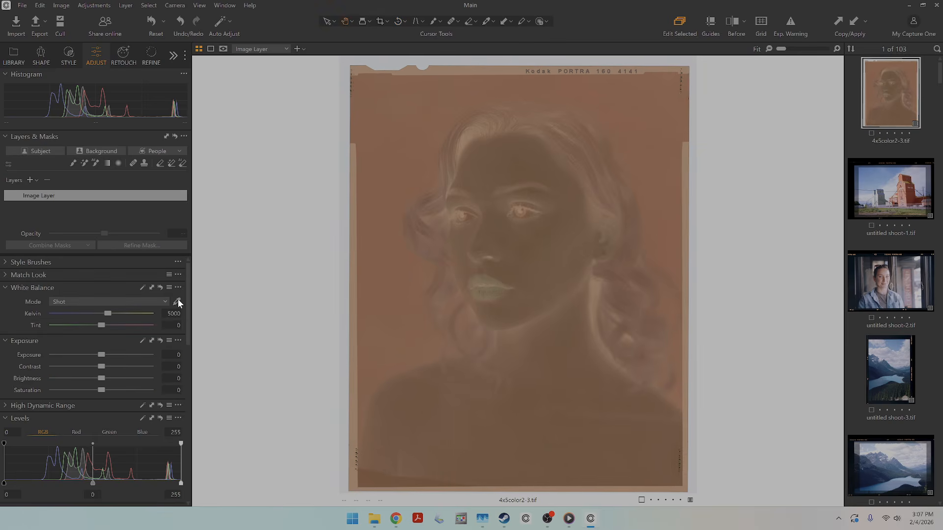
pyautogui.click(176, 302)
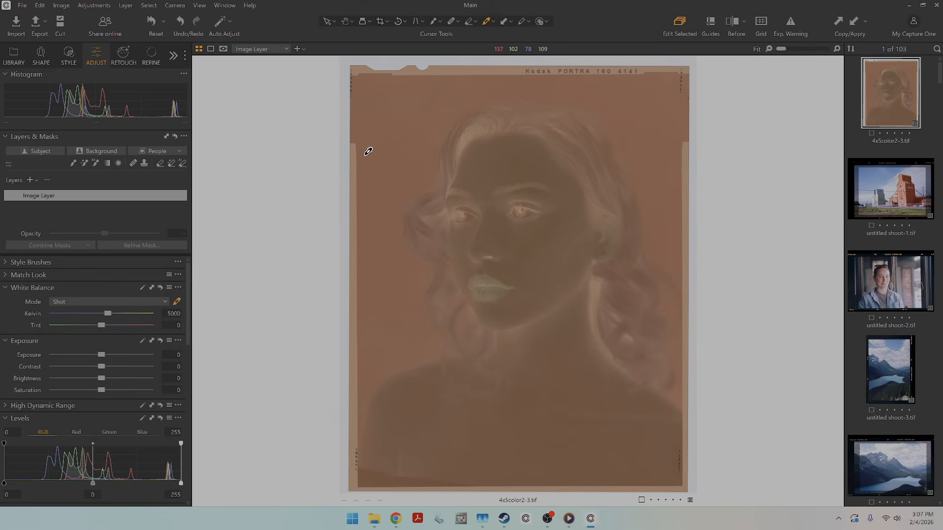
pyautogui.click(447, 70)
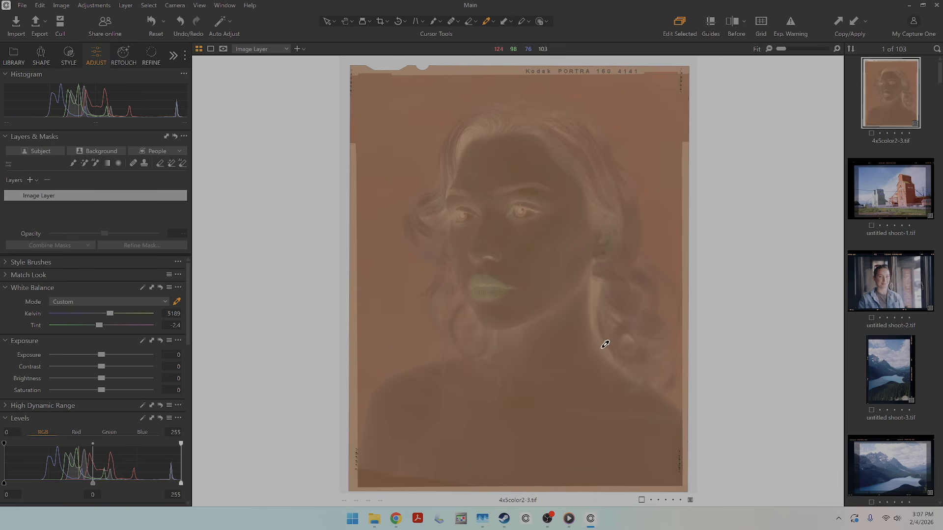
pyautogui.scroll(3, 604, 344)
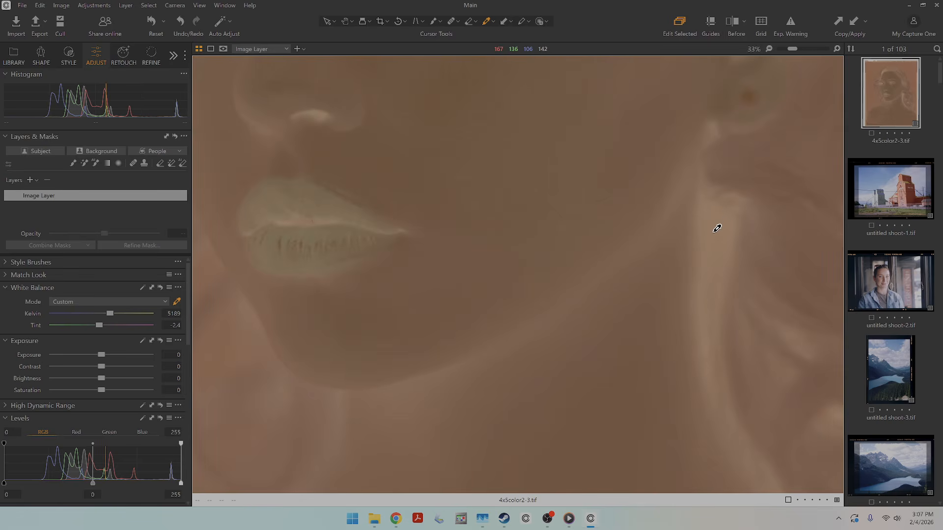
pyautogui.scroll(-3, 714, 226)
pyautogui.scroll(3, 462, 69)
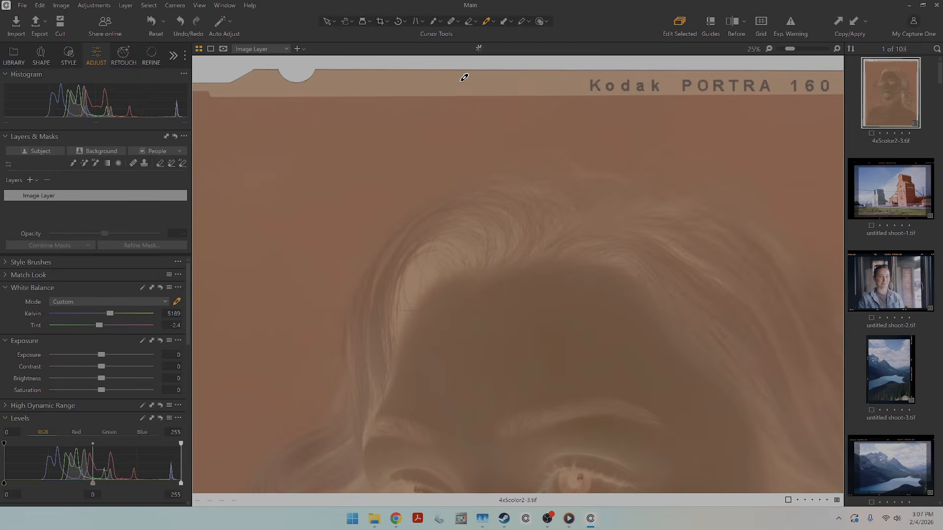
pyautogui.click(462, 78)
pyautogui.scroll(-3, 463, 78)
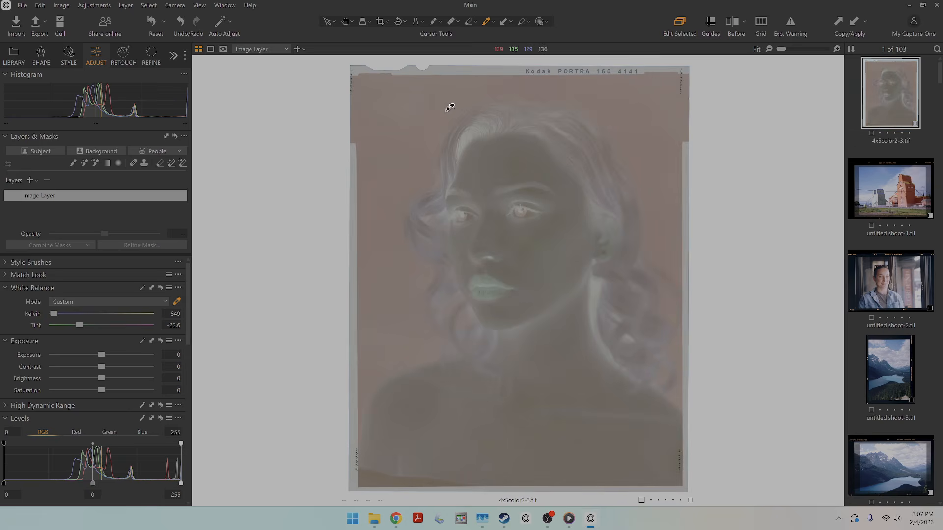
# Crop the portrait negative 4x5color2-3.tif inside its film border so only the picture area remains.
pyautogui.click(380, 21)
pyautogui.moveTo(511, 57); pyautogui.dragTo(513, 84)
pyautogui.moveTo(517, 486); pyautogui.dragTo(517, 463)
pyautogui.click(345, 22)
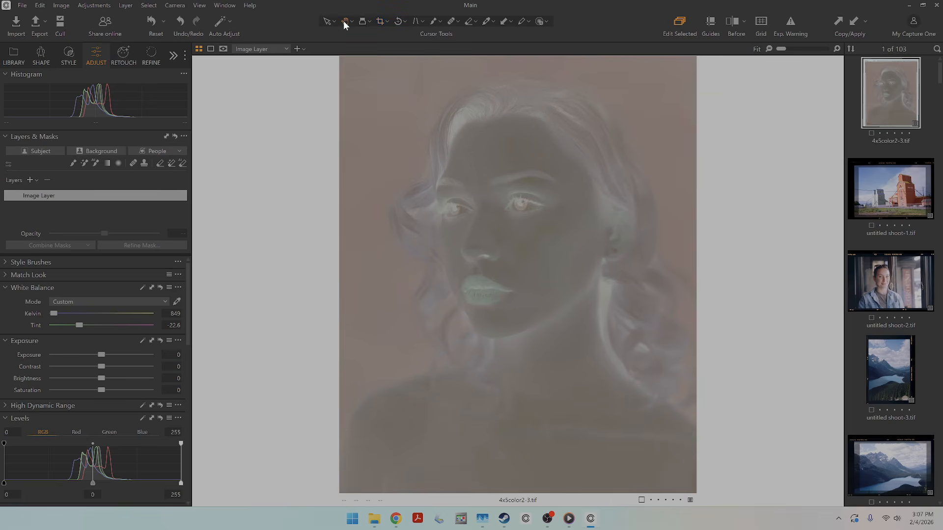
# Invert the portrait negative by setting the RGB levels' shadow output to 255 and highlight output to 0.
pyautogui.click(7, 495)
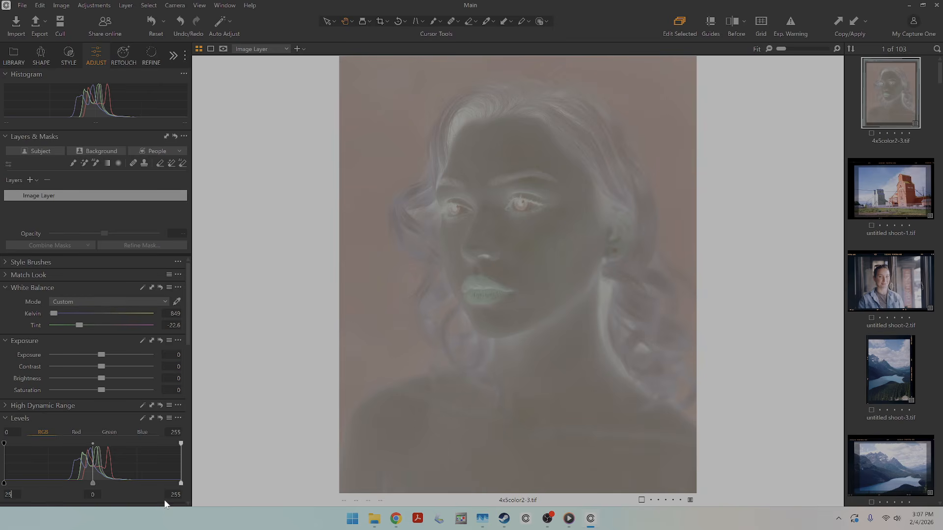
pyautogui.write('255')
pyautogui.click(178, 496)
pyautogui.write('0')
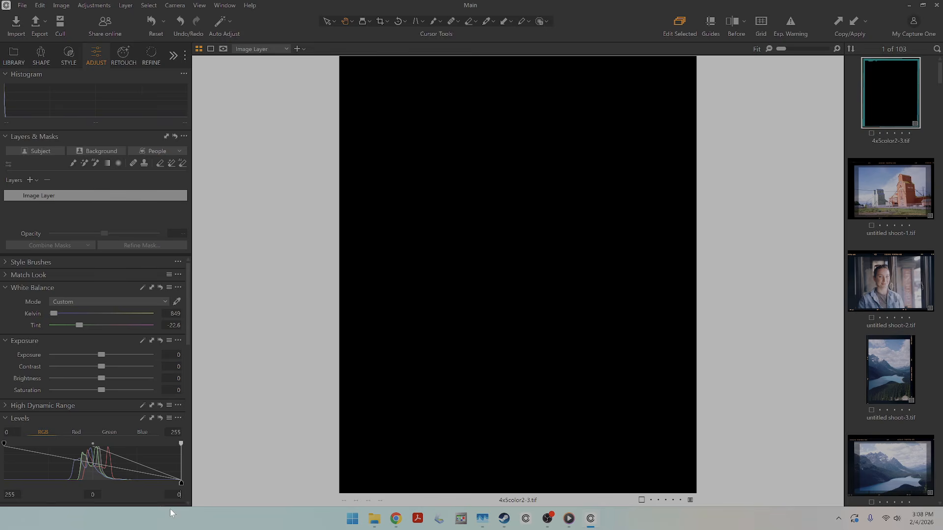
pyautogui.click(95, 495)
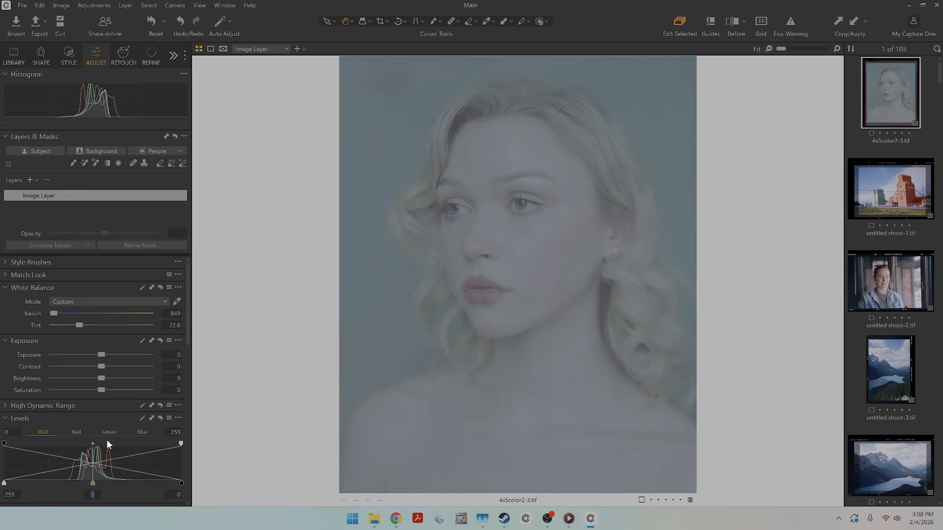
pyautogui.scroll(-7, 82, 444)
pyautogui.moveTo(85, 424)
pyautogui.mouseDown()
pyautogui.moveTo(83, 438)
pyautogui.moveTo(83, 428)
pyautogui.mouseUp()
pyautogui.rightClick(83, 428)
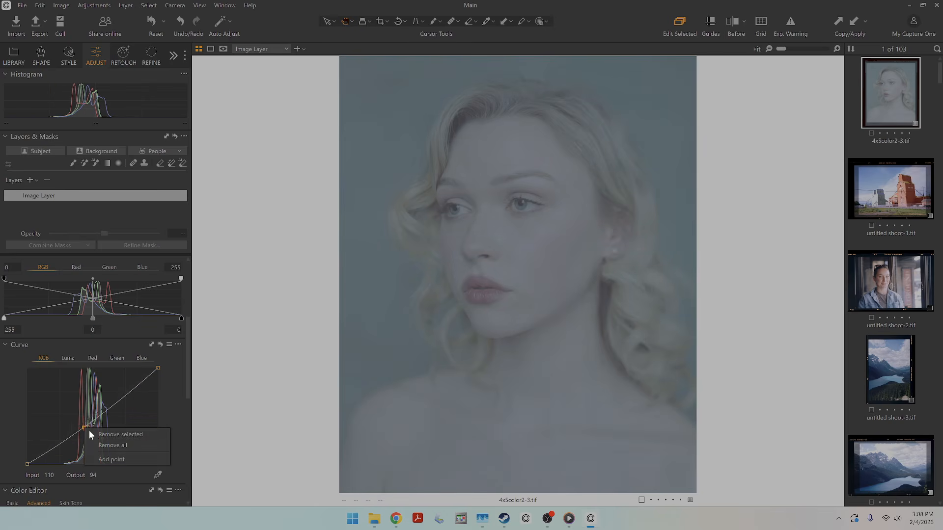
pyautogui.click(93, 432)
# Auto-adjust the portrait's levels and lower the green curve's midpoint at input 127 to reduce the green cast.
pyautogui.scroll(2, 155, 333)
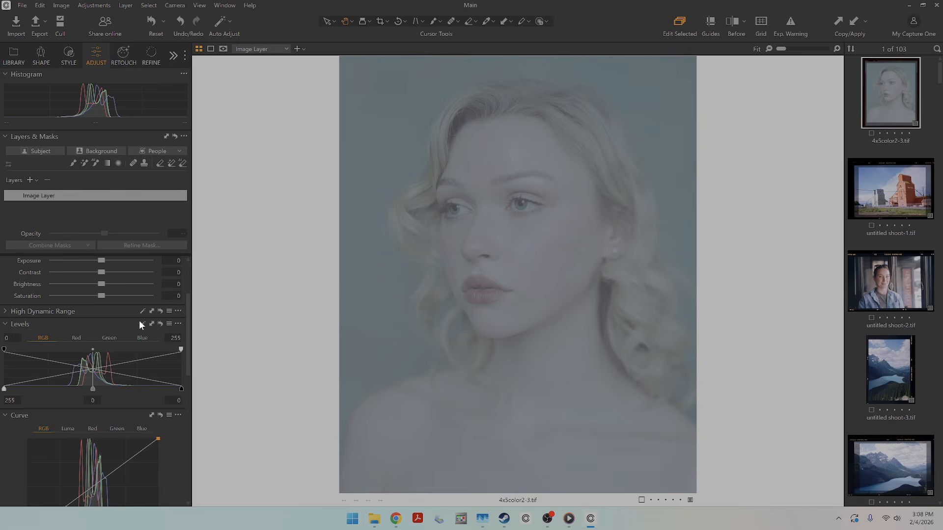
pyautogui.click(143, 323)
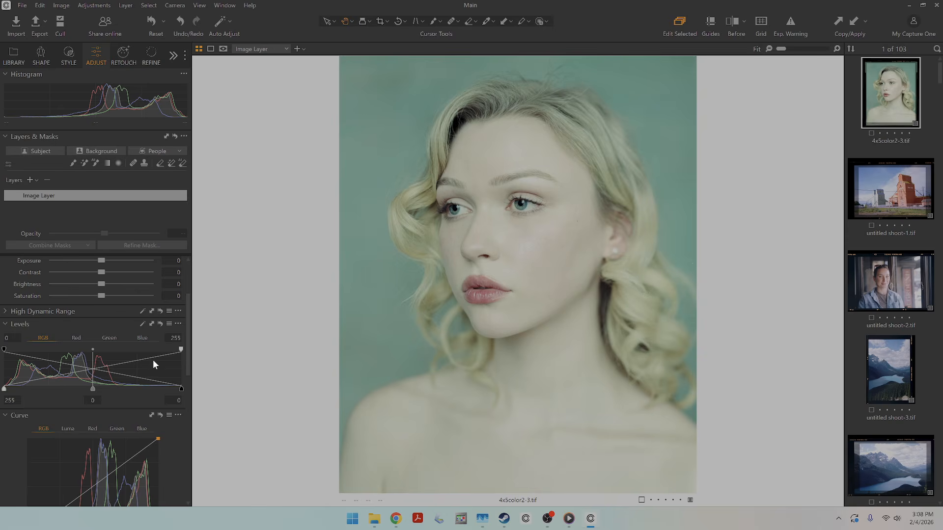
pyautogui.scroll(-2, 149, 368)
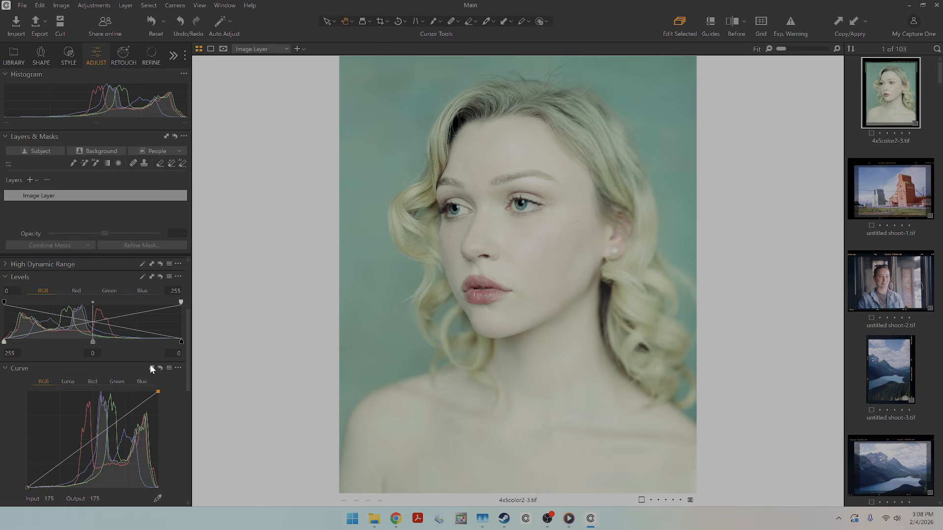
pyautogui.click(117, 382)
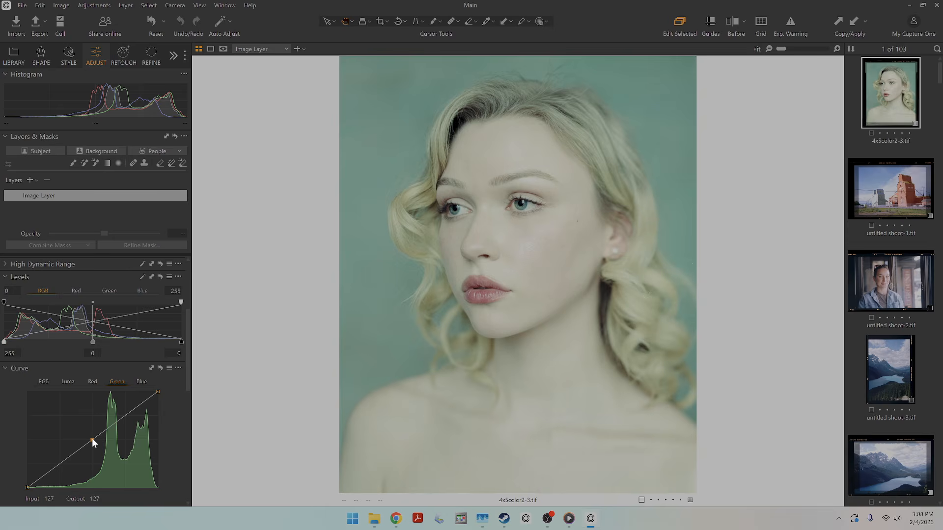
pyautogui.moveTo(93, 438); pyautogui.dragTo(92, 447)
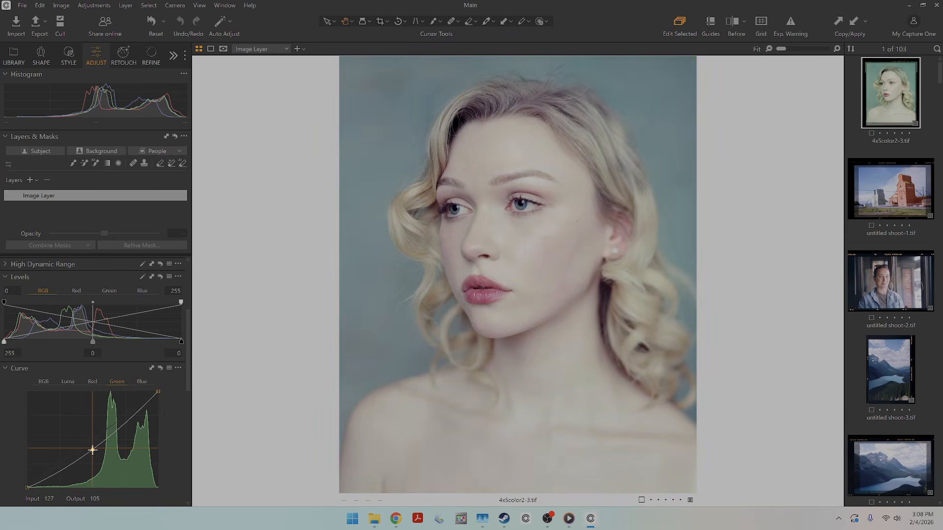
pyautogui.click(60, 383)
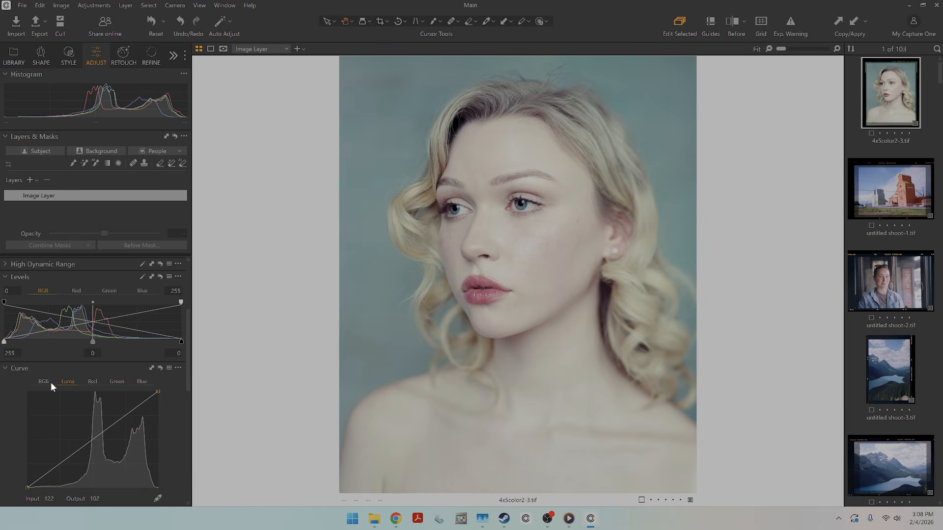
pyautogui.moveTo(61, 462); pyautogui.dragTo(64, 466)
pyautogui.rightClick(63, 466)
pyautogui.click(67, 469)
# Add contrast to the portrait with an S-shaped RGB curve, lowering the shadows, anchoring the midtones and raising the highlights.
pyautogui.click(44, 382)
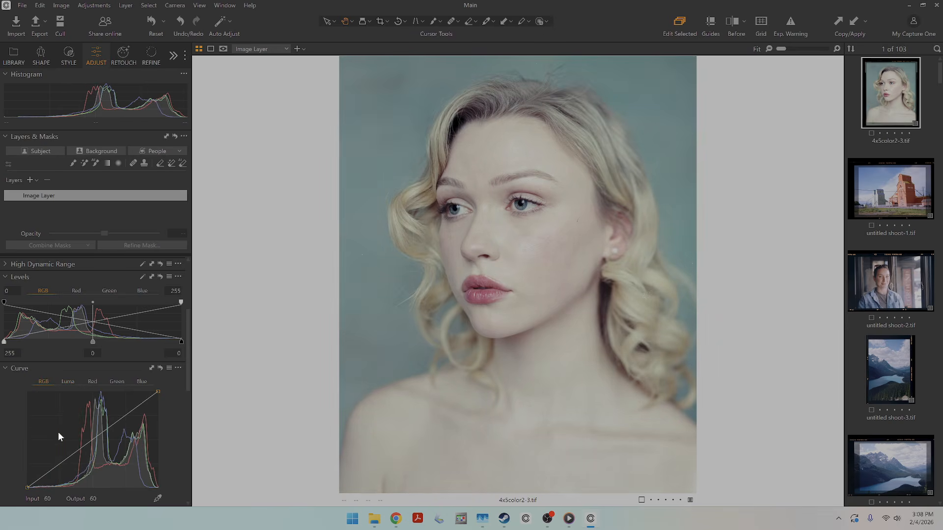
pyautogui.moveTo(59, 464); pyautogui.dragTo(92, 439)
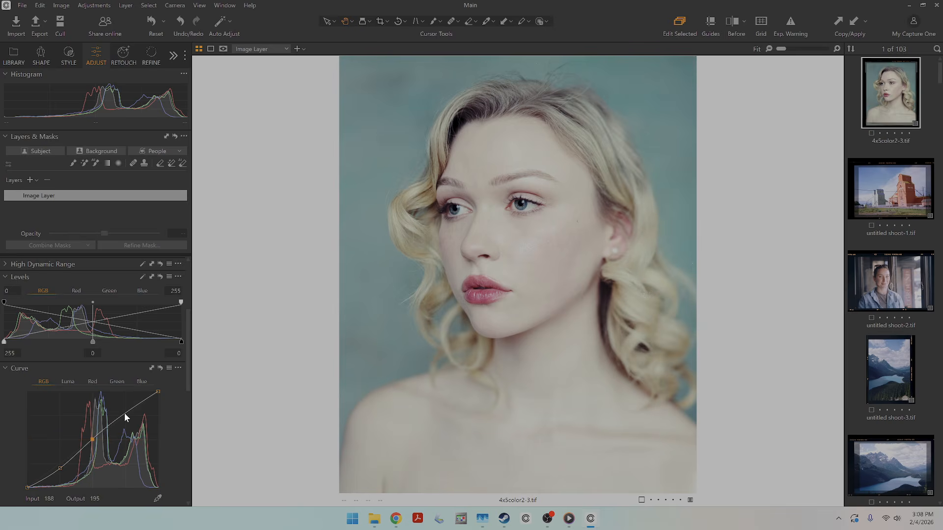
pyautogui.moveTo(126, 414); pyautogui.dragTo(127, 411)
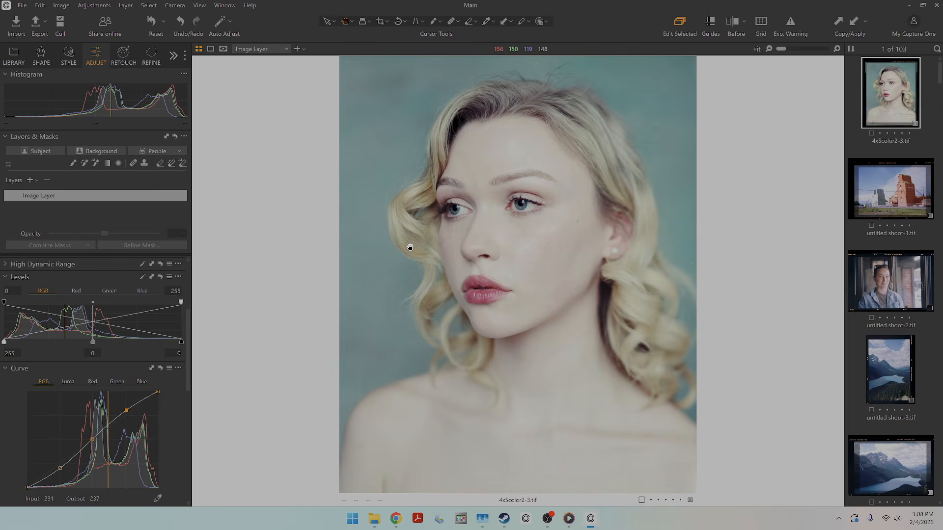
# Browse the whole photo collection as a thumbnail grid and open the grain elevator photo, untitled shoot-1.tif, in the viewer.
pyautogui.press('g')
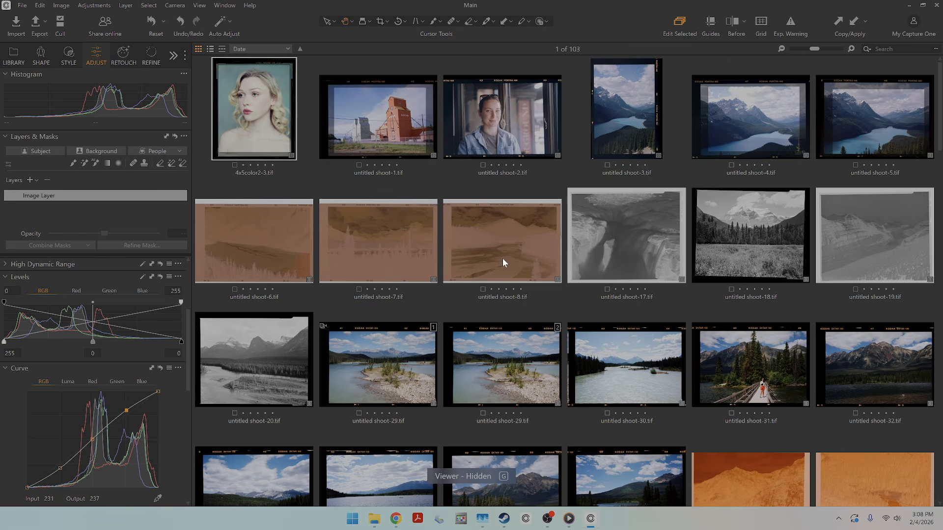
pyautogui.scroll(-15, 502, 259)
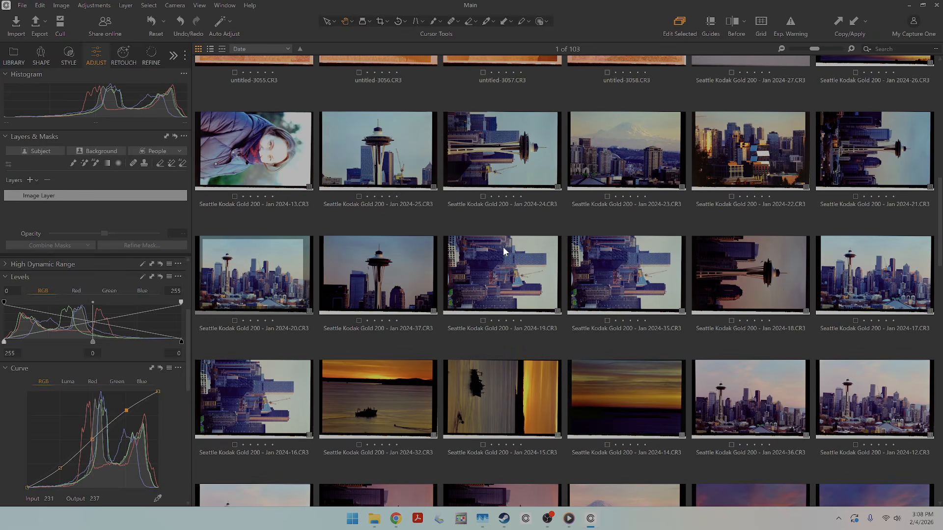
pyautogui.scroll(-10, 505, 240)
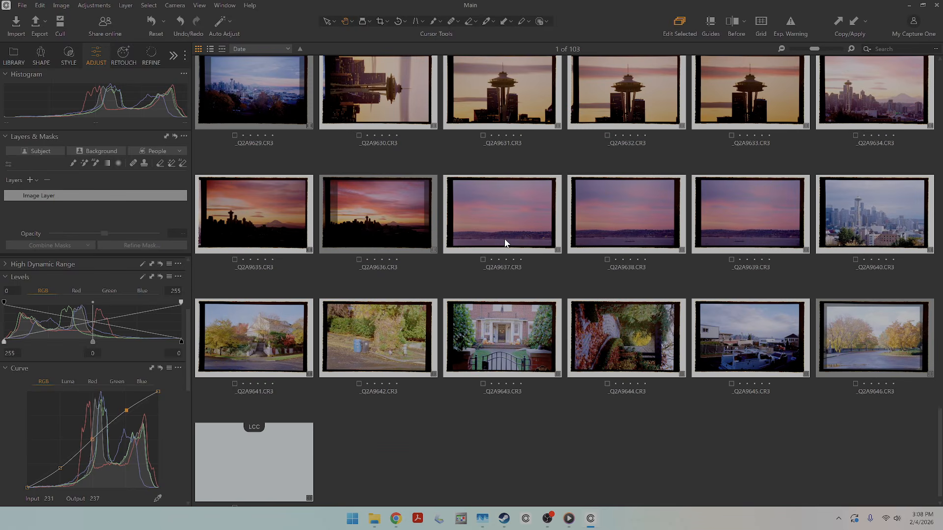
pyautogui.scroll(20, 582, 407)
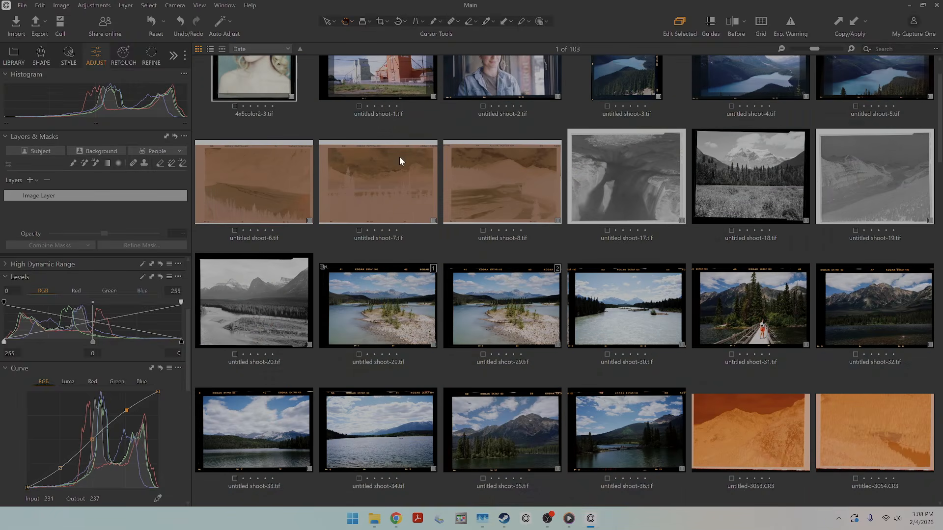
pyautogui.scroll(2, 398, 155)
pyautogui.doubleClick(394, 117)
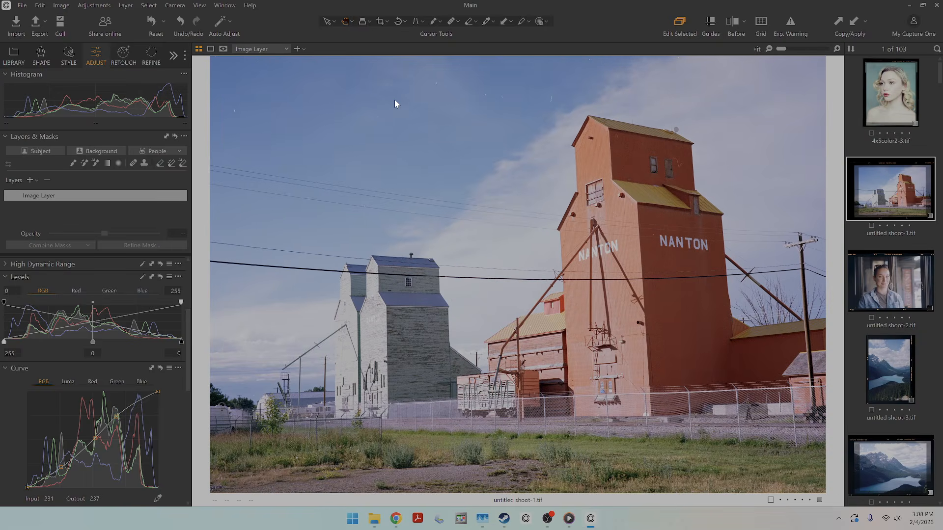
# Find the river island photo in the thumbnails and view the first variant of untitled shoot-29.tif.
pyautogui.scroll(-15, 923, 333)
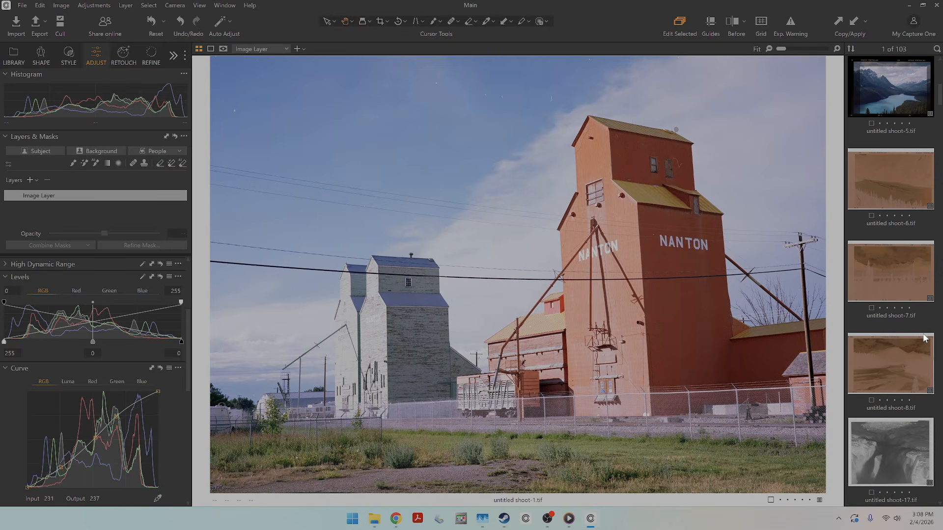
pyautogui.scroll(-4, 923, 333)
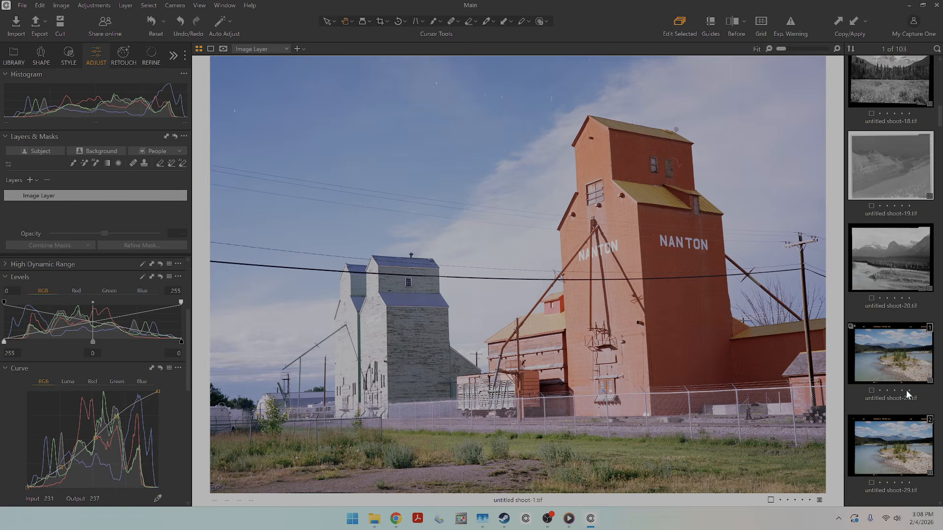
pyautogui.click(897, 357)
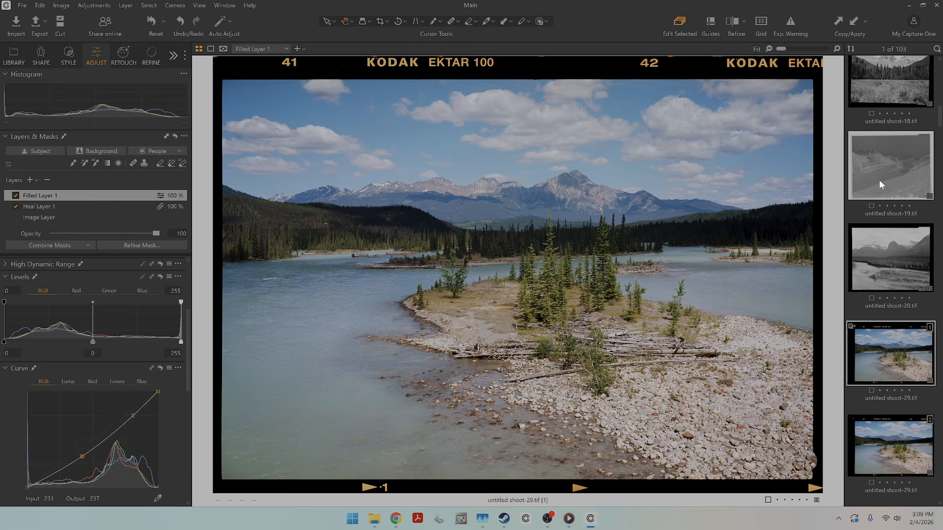
pyautogui.scroll(-1, 879, 187)
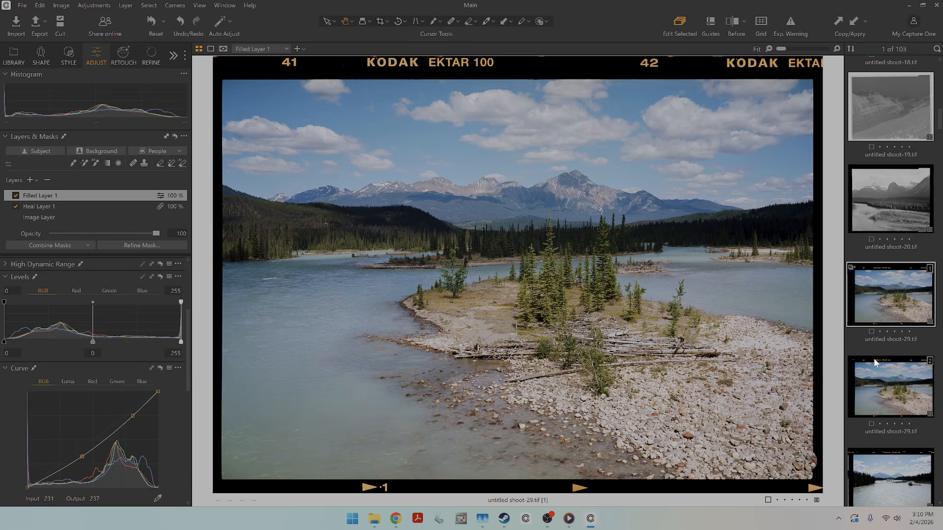
pyautogui.click(548, 521)
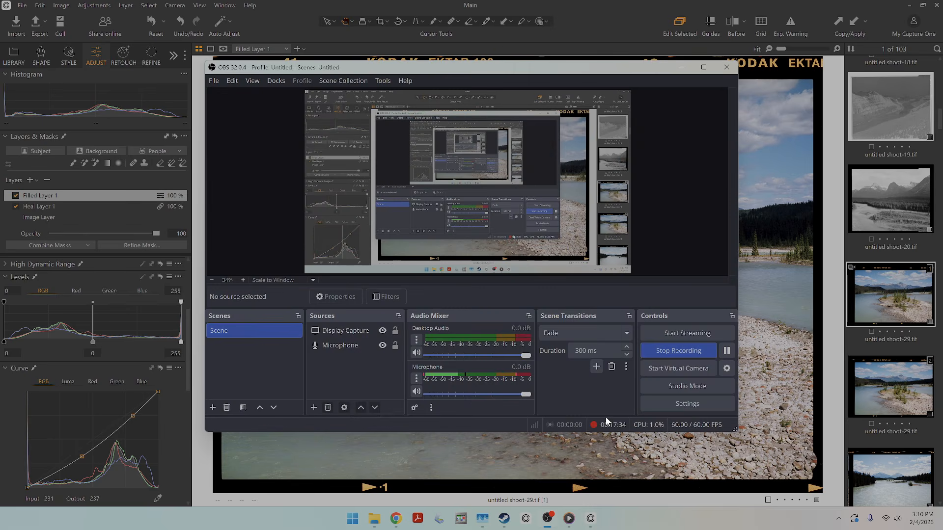